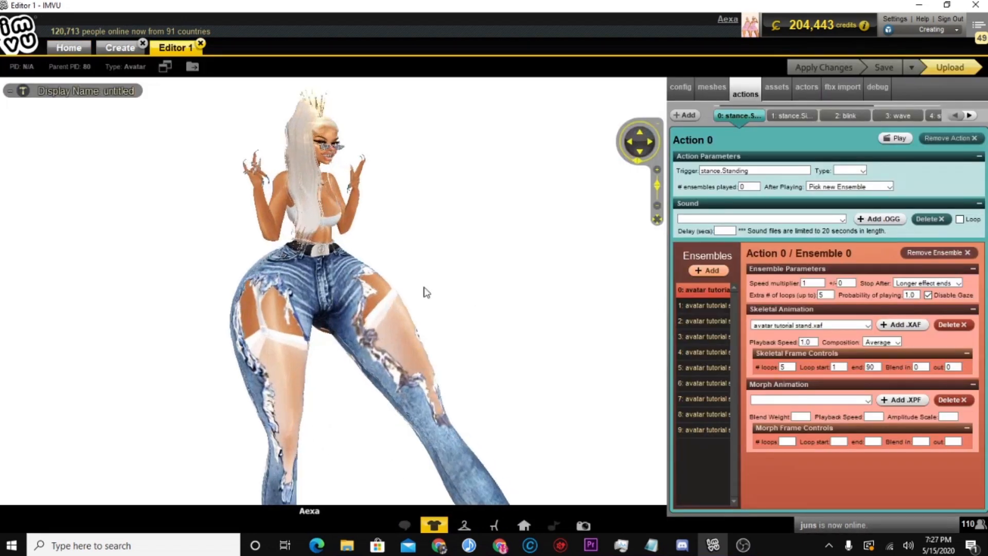
{"action": "scroll", "coordinate": [455, 298], "scroll_direction": "down", "scroll_amount": 5}
{"action": "scroll", "coordinate": [470, 305], "scroll_direction": "up", "scroll_amount": 3}
{"action": "scroll", "coordinate": [520, 294], "scroll_direction": "up", "scroll_amount": 3}
{"action": "scroll", "coordinate": [379, 315], "scroll_direction": "down", "scroll_amount": 6}
{"action": "scroll", "coordinate": [481, 315], "scroll_direction": "up", "scroll_amount": 4}
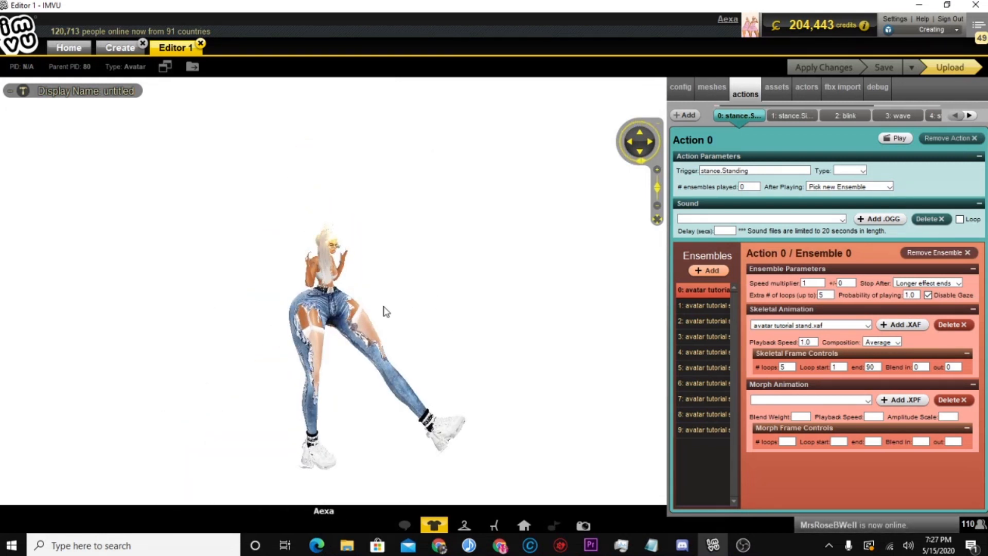
{"action": "scroll", "coordinate": [537, 374], "scroll_direction": "down", "scroll_amount": 2}
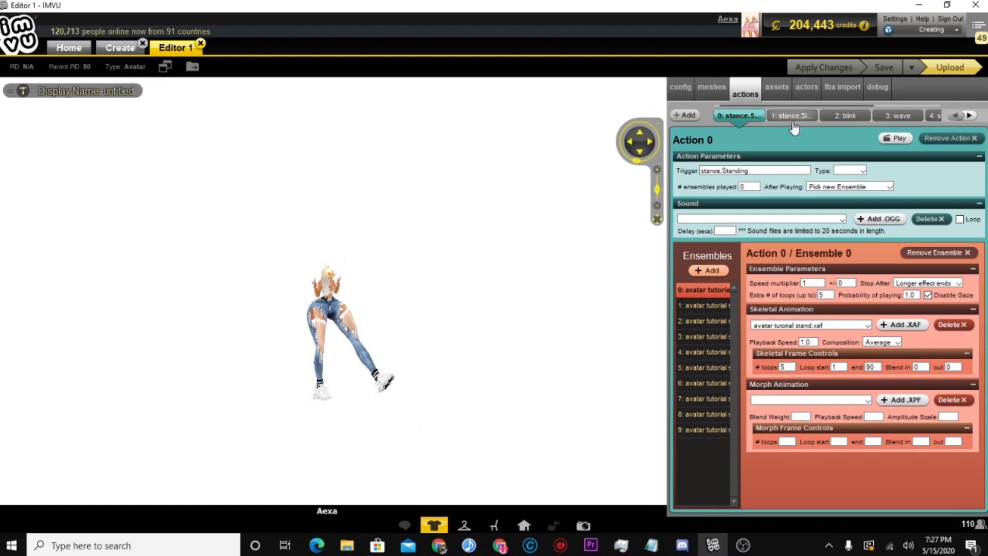
{"action": "left_click", "coordinate": [652, 546]}
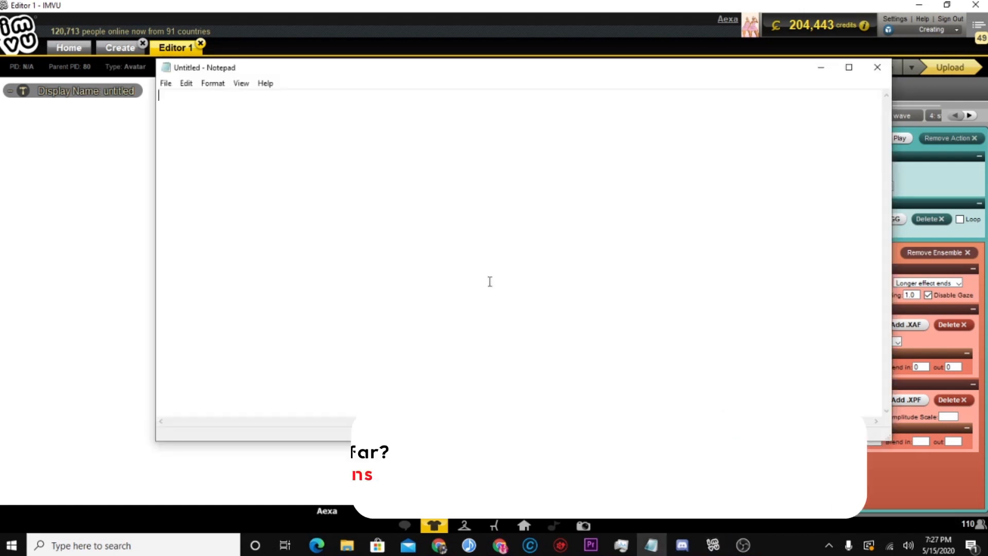
{"action": "left_click_drag", "start_coordinate": [410, 63], "coordinate": [432, 96]}
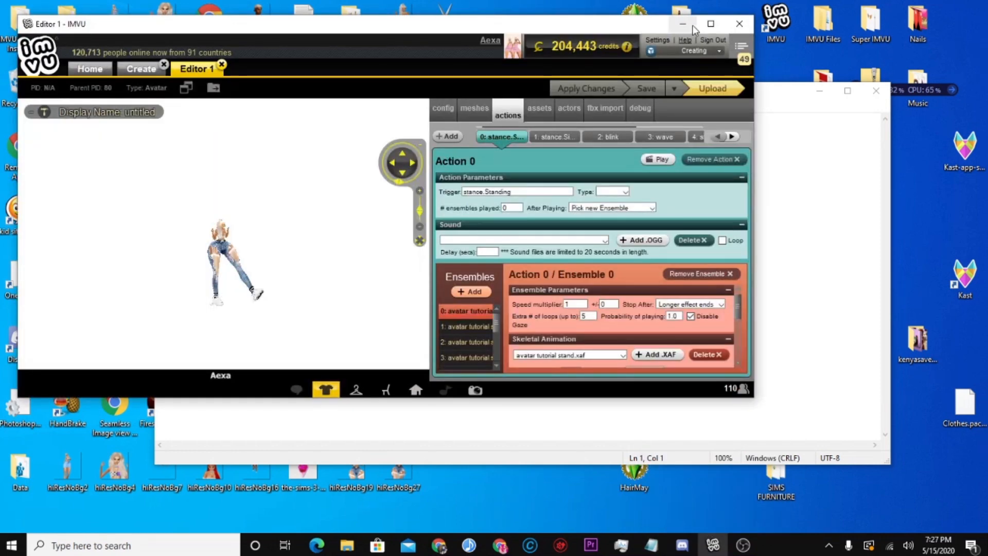
{"action": "left_click", "coordinate": [710, 24]}
{"action": "left_click", "coordinate": [648, 519]}
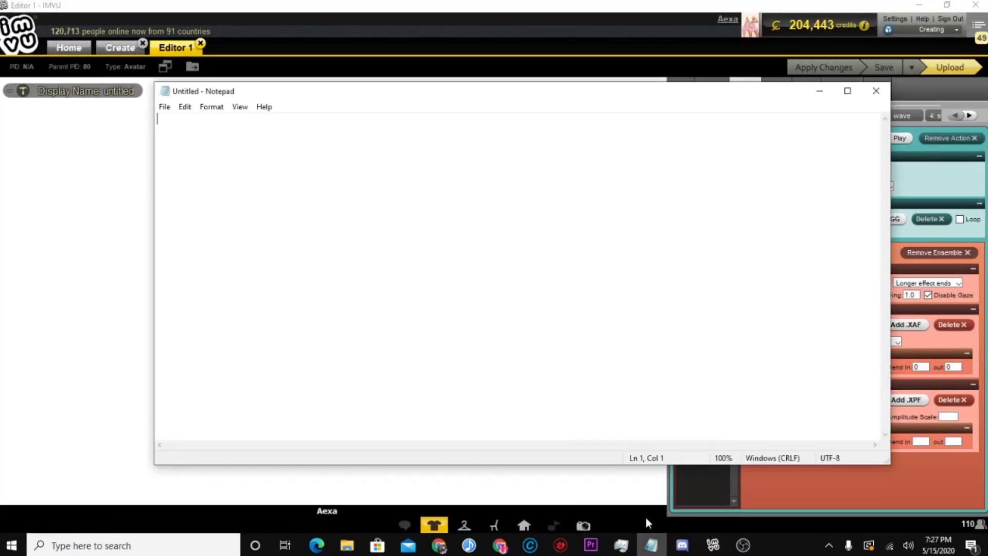
{"action": "left_click_drag", "start_coordinate": [456, 98], "coordinate": [482, 100]}
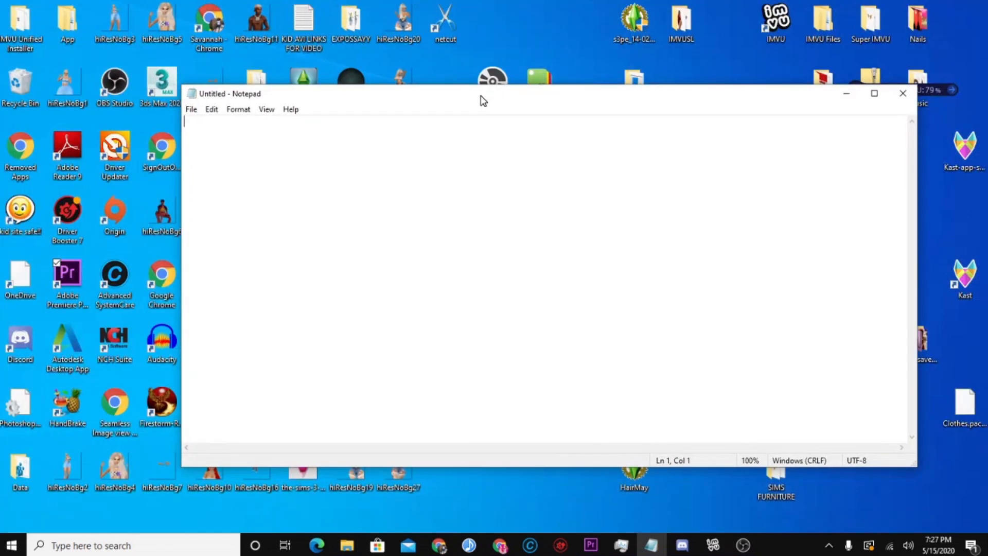
Switch to the DeliverancePoseMaker page in Chrome, allow Flash for the site, close the Flash settings page and reload the pose maker
{"action": "mouse_move", "coordinate": [499, 547]}
{"action": "left_click", "coordinate": [534, 483]}
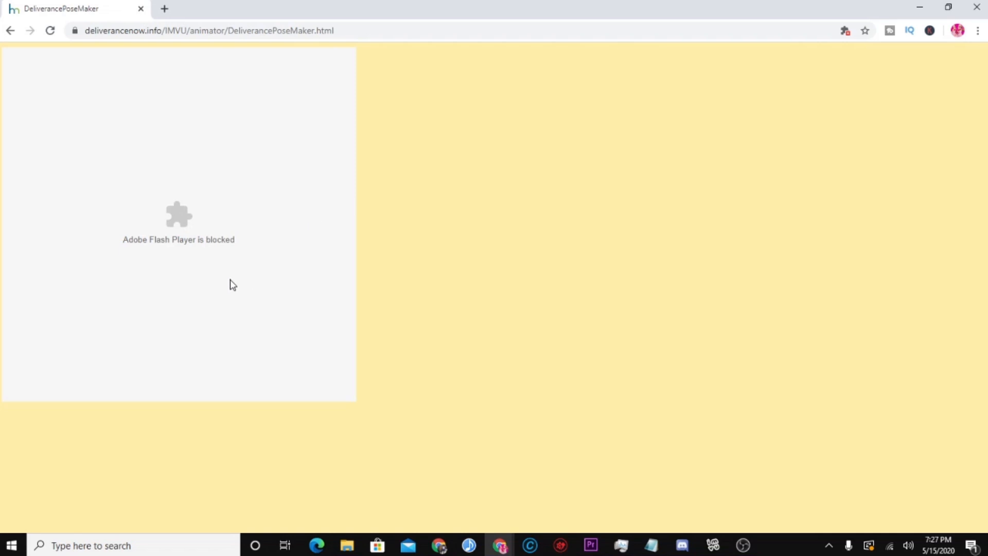
{"action": "right_click", "coordinate": [198, 171]}
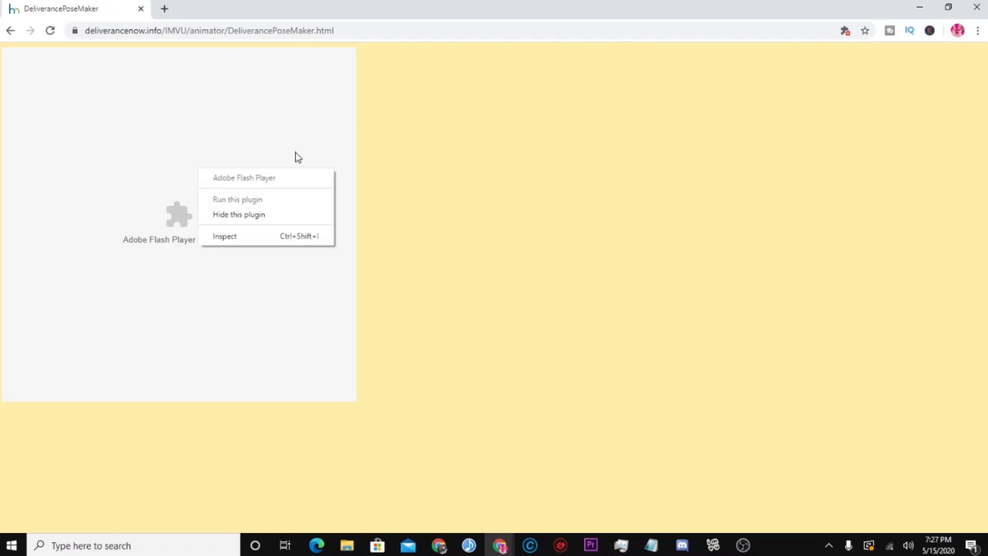
{"action": "left_click", "coordinate": [288, 137]}
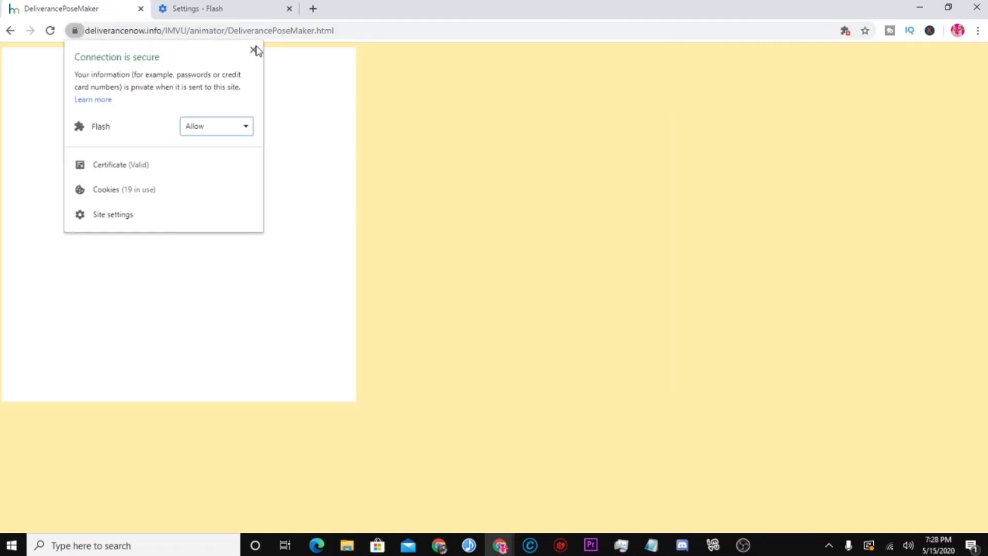
{"action": "left_click", "coordinate": [269, 20]}
{"action": "left_click", "coordinate": [287, 8]}
{"action": "left_click", "coordinate": [269, 57]}
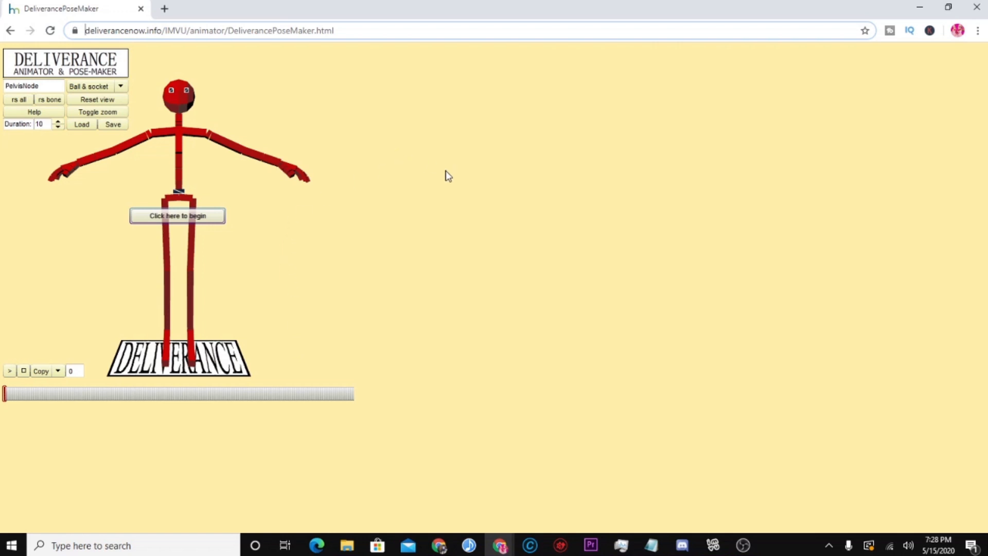
Switch to the IMVU editor and open ensemble 0 of the stance.Sitting action
{"action": "left_click", "coordinate": [714, 545]}
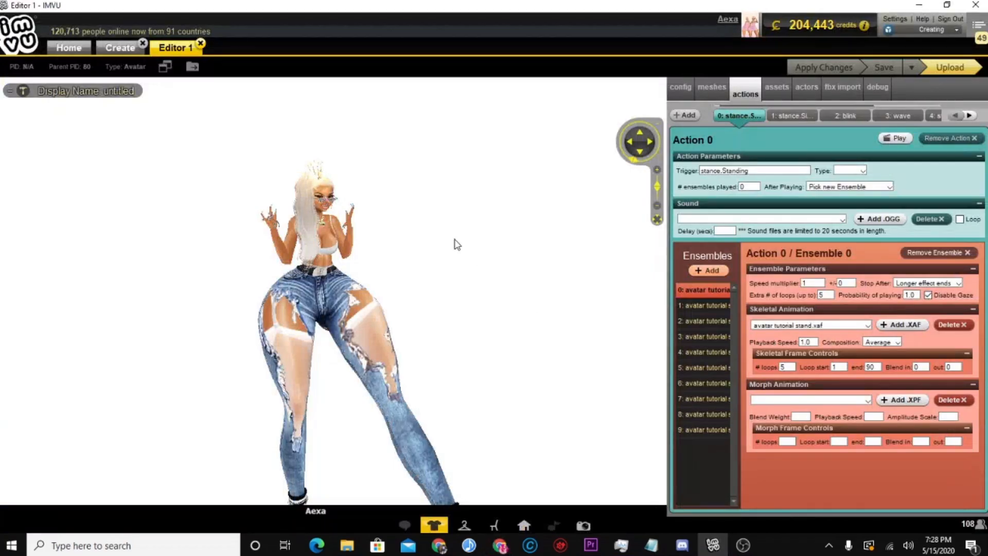
{"action": "left_click", "coordinate": [779, 117]}
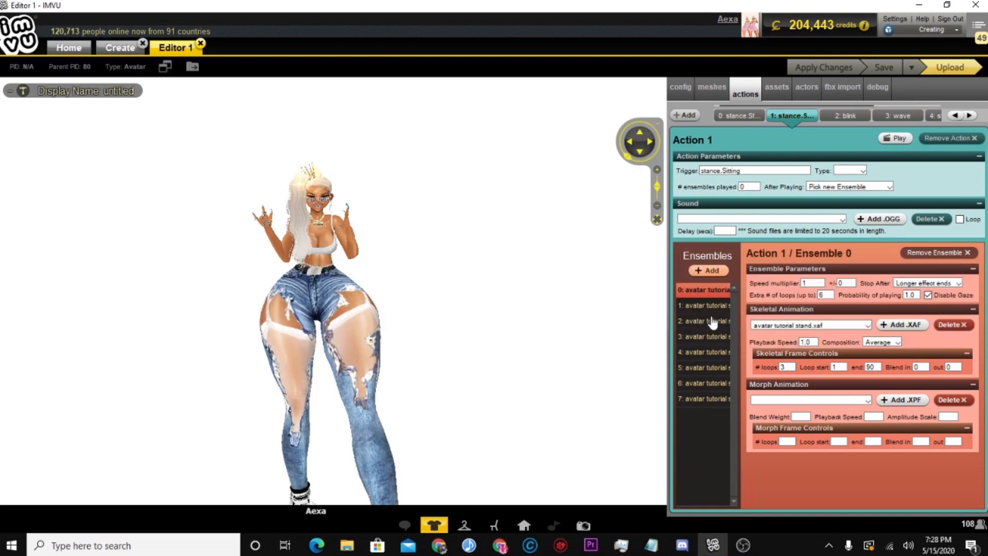
{"action": "left_click", "coordinate": [705, 307]}
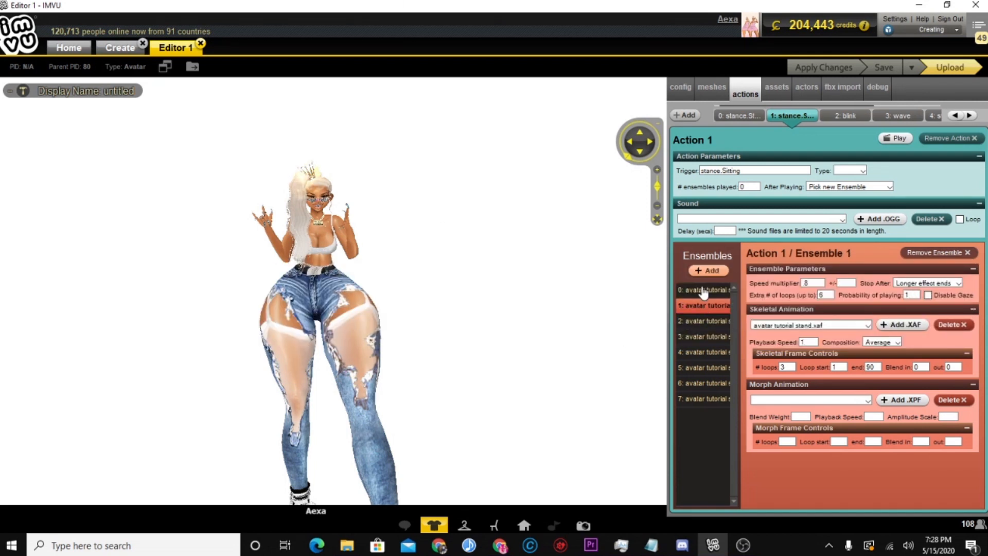
{"action": "left_click", "coordinate": [705, 290]}
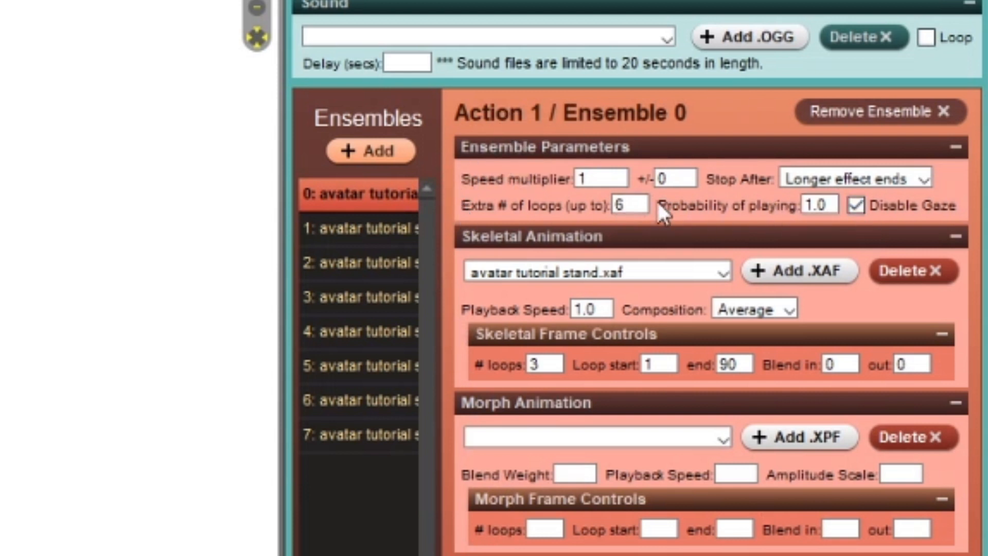
Turn on Disable Gaze for ensembles 1 to 7 of the stance.Sitting action
{"action": "left_click", "coordinate": [389, 245]}
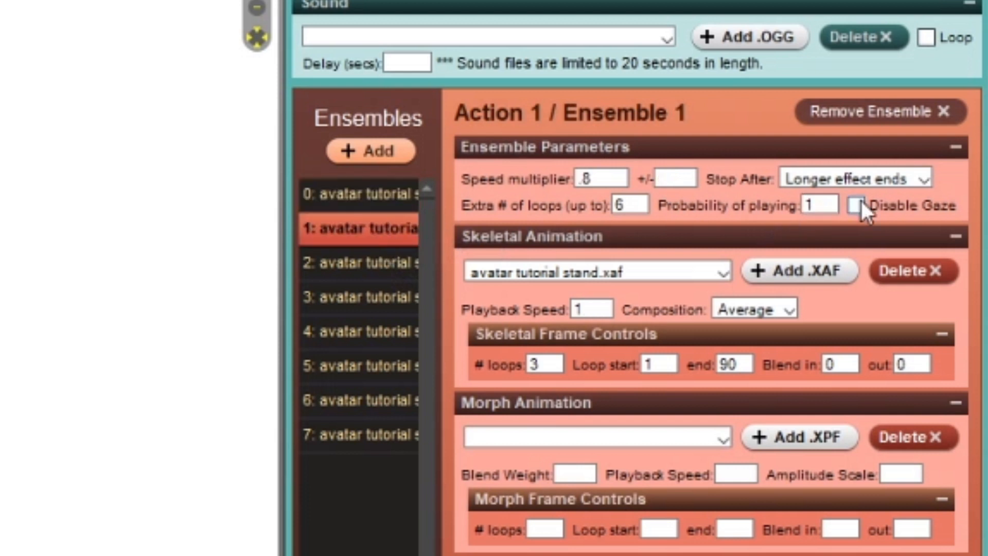
{"action": "left_click", "coordinate": [341, 265]}
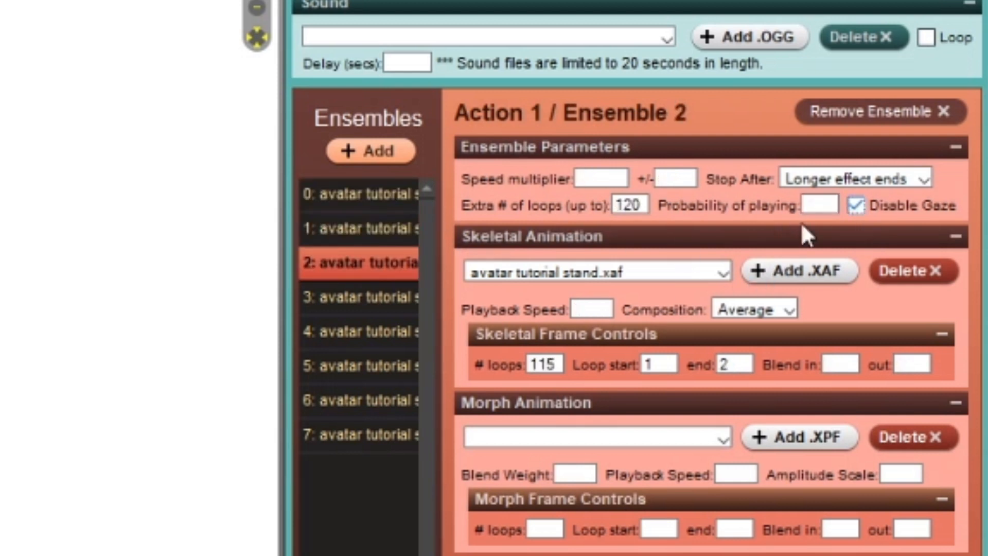
{"action": "left_click", "coordinate": [318, 298]}
{"action": "left_click", "coordinate": [857, 207]}
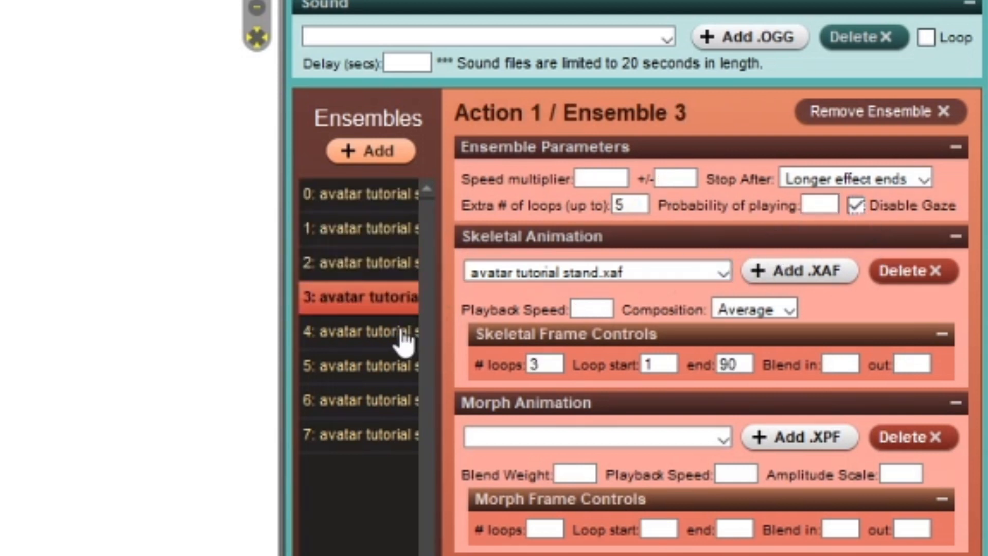
{"action": "left_click", "coordinate": [404, 332]}
{"action": "left_click", "coordinate": [856, 206]}
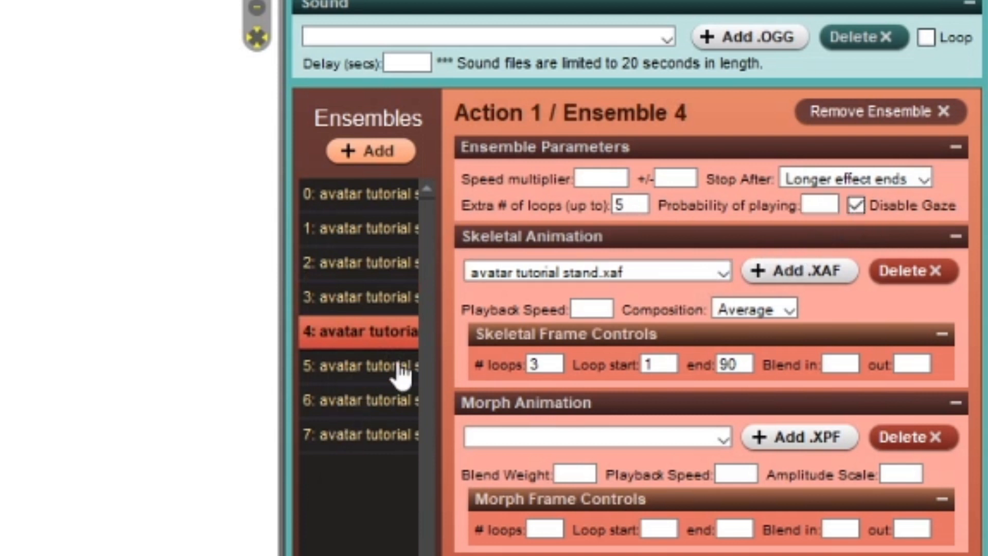
{"action": "left_click", "coordinate": [355, 369]}
{"action": "left_click", "coordinate": [382, 410]}
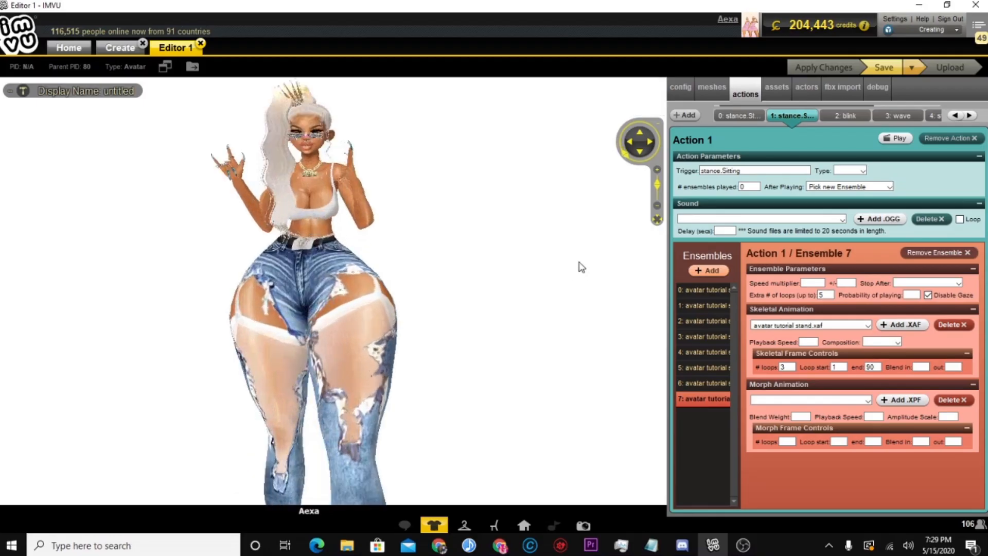
Add the pink chair from the Seating category of My Furniture to the scene and close the furniture inventory
{"action": "scroll", "coordinate": [582, 282], "scroll_direction": "down", "scroll_amount": 5}
{"action": "left_click_drag", "start_coordinate": [582, 282], "coordinate": [526, 298]}
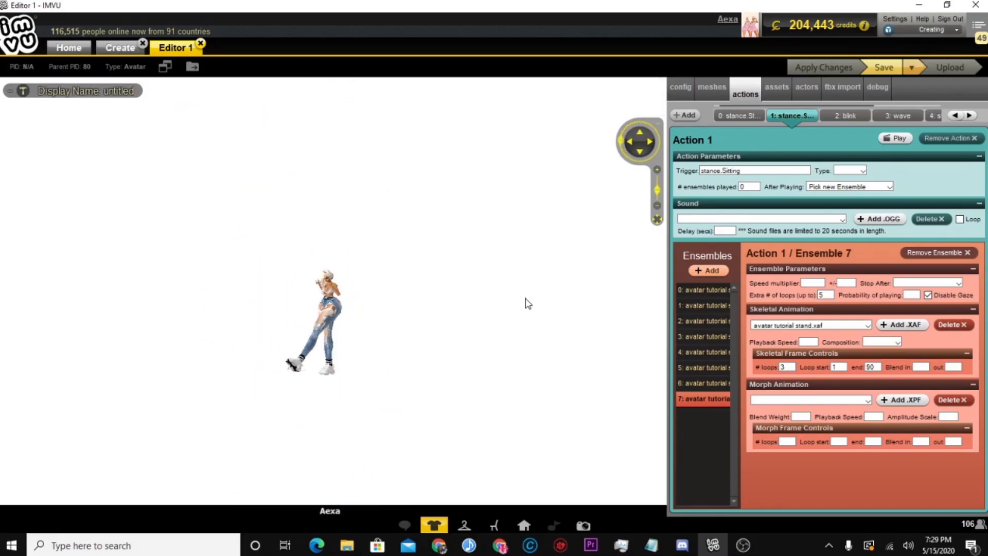
{"action": "left_click", "coordinate": [495, 525]}
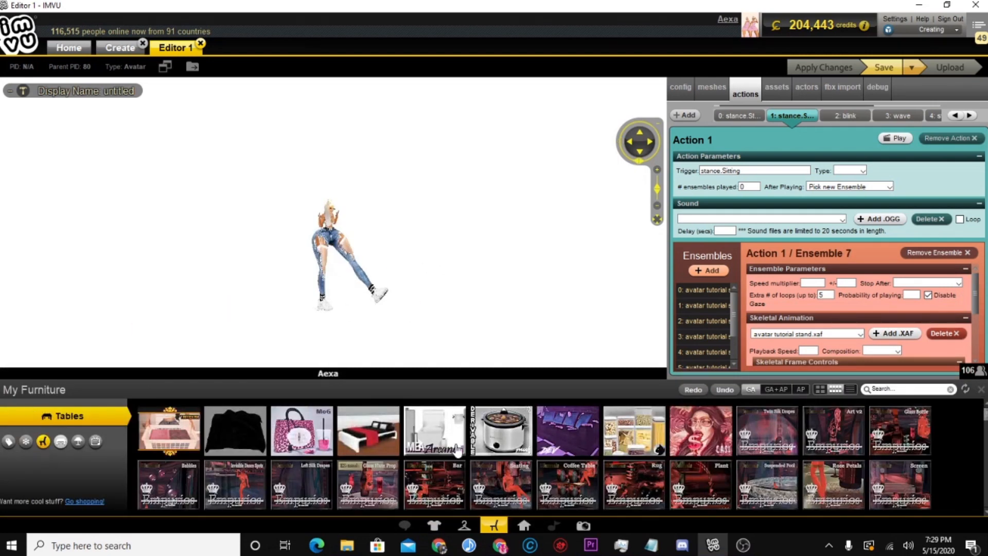
{"action": "left_click", "coordinate": [44, 442]}
{"action": "scroll", "coordinate": [371, 486], "scroll_direction": "down", "scroll_amount": 10}
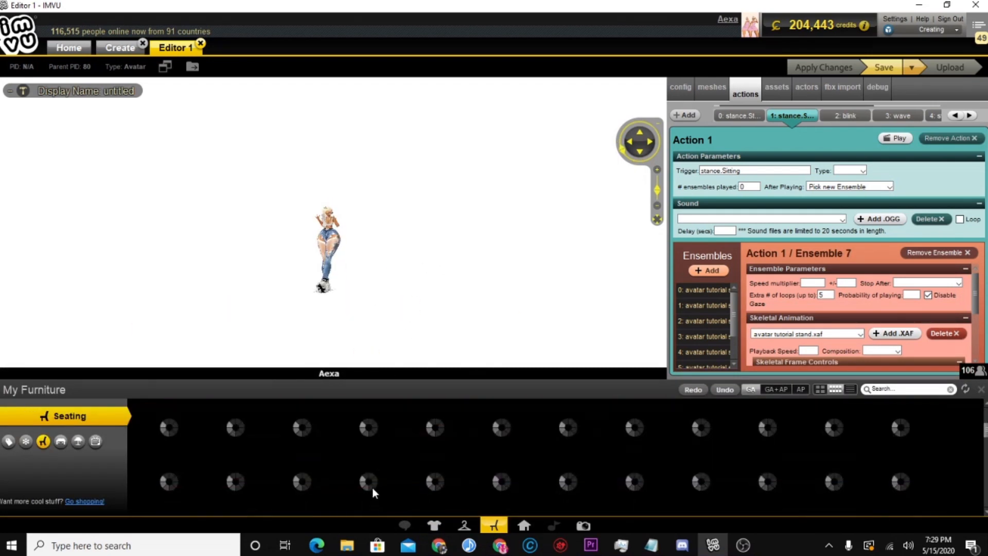
{"action": "scroll", "coordinate": [566, 451], "scroll_direction": "down", "scroll_amount": 5}
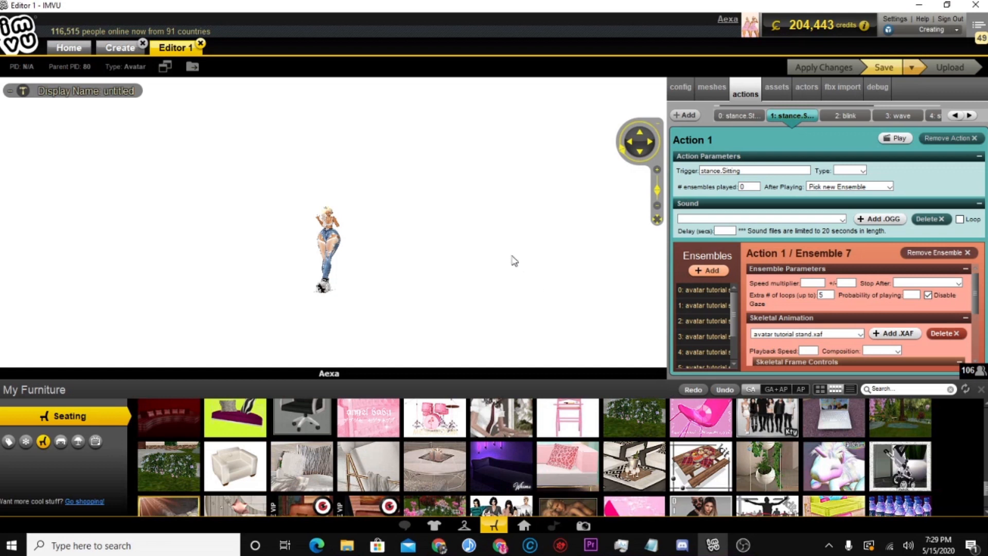
{"action": "left_click_drag", "start_coordinate": [547, 271], "coordinate": [525, 263]}
{"action": "scroll", "coordinate": [453, 265], "scroll_direction": "up", "scroll_amount": 3}
{"action": "left_click", "coordinate": [980, 392]}
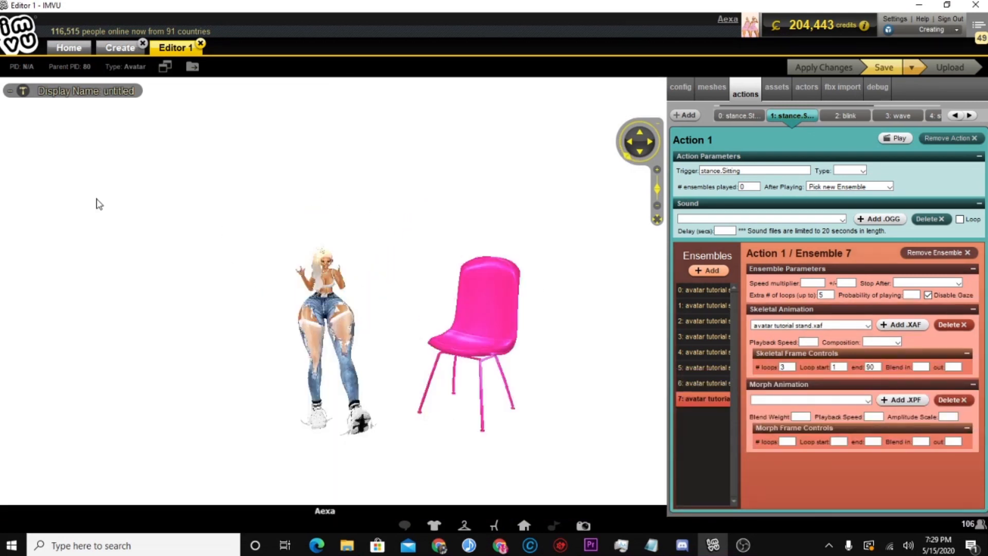
Open the furniture tools and rotate the pink chair to face forward
{"action": "left_click", "coordinate": [24, 92]}
{"action": "left_click_drag", "start_coordinate": [467, 353], "coordinate": [475, 403]}
{"action": "key", "text": "ctrl+r"}
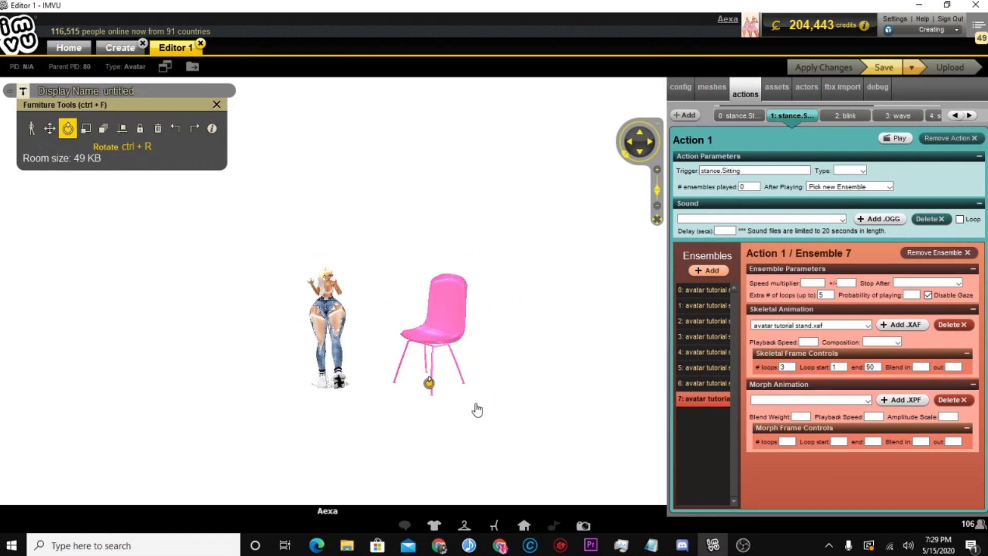
Use Explore mode to seat the avatar on the pink chair, and close the furniture tools
{"action": "left_click", "coordinate": [31, 128]}
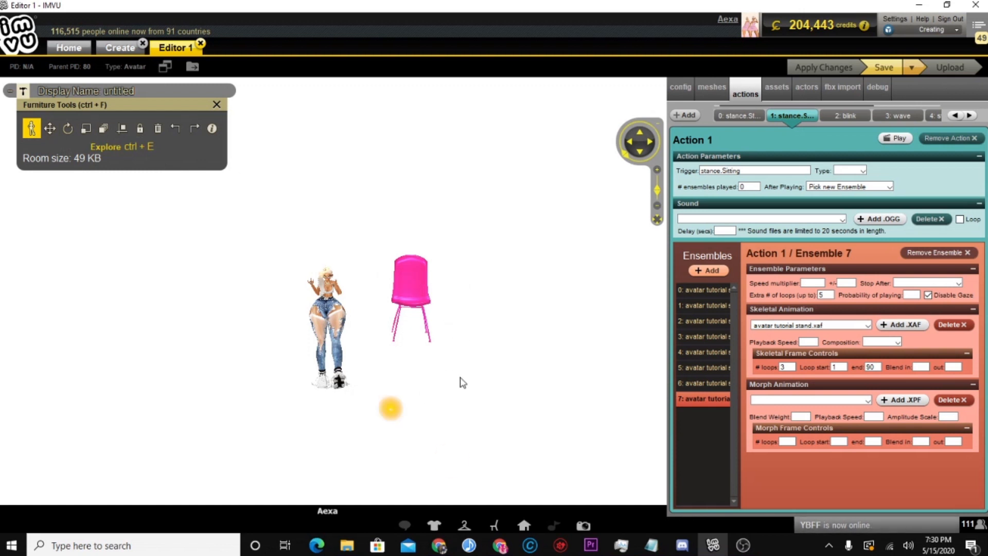
{"action": "left_click_drag", "start_coordinate": [474, 391], "coordinate": [281, 315]}
{"action": "left_click", "coordinate": [307, 303]}
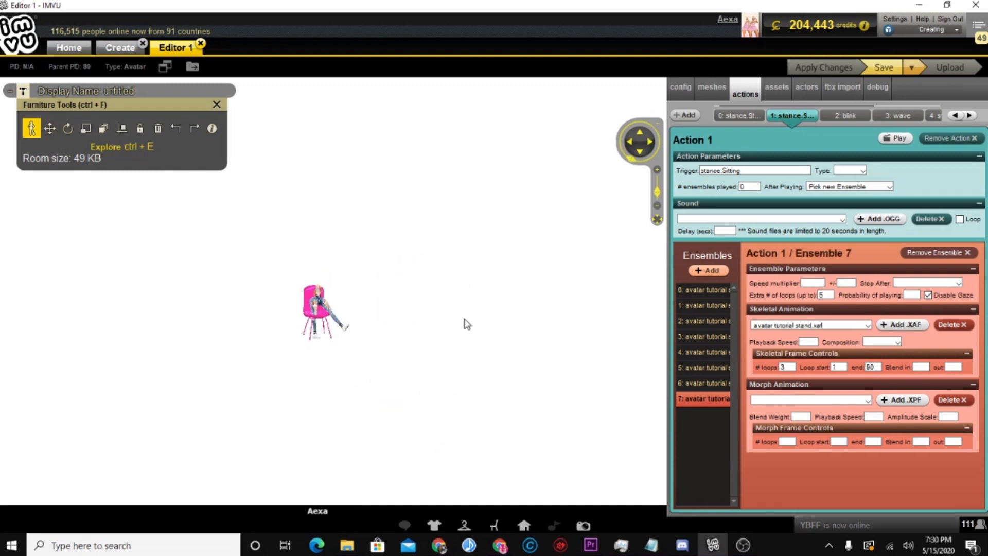
{"action": "scroll", "coordinate": [435, 309], "scroll_direction": "up", "scroll_amount": 5}
{"action": "mouse_move", "coordinate": [439, 299]}
{"action": "left_mouse_down"}
{"action": "mouse_move", "coordinate": [379, 305]}
{"action": "mouse_move", "coordinate": [446, 280]}
{"action": "mouse_move", "coordinate": [421, 292]}
{"action": "left_mouse_up"}
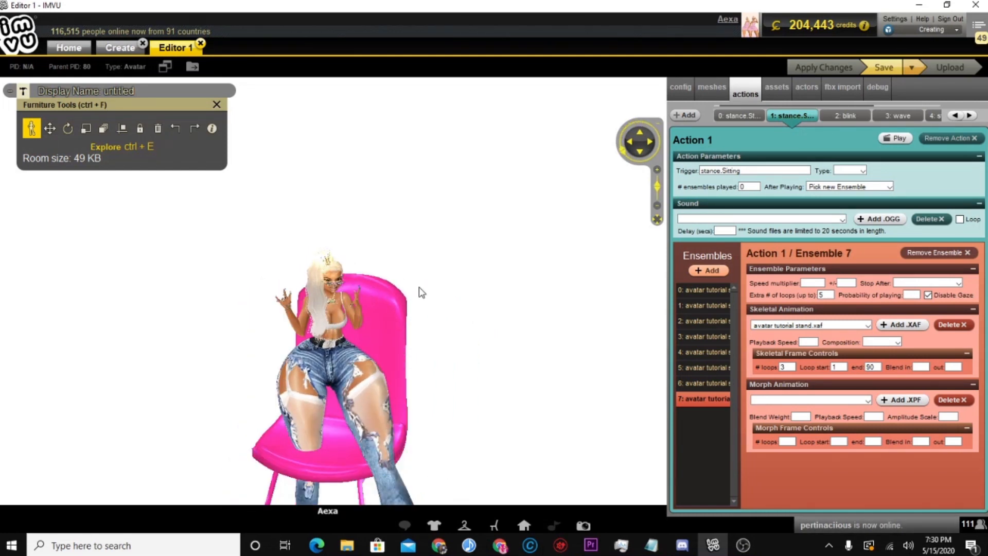
{"action": "left_click", "coordinate": [216, 105]}
{"action": "left_click_drag", "start_coordinate": [453, 216], "coordinate": [338, 298]}
Switch to the DeliverancePoseMaker page in Chrome and start the pose maker
{"action": "mouse_move", "coordinate": [500, 545]}
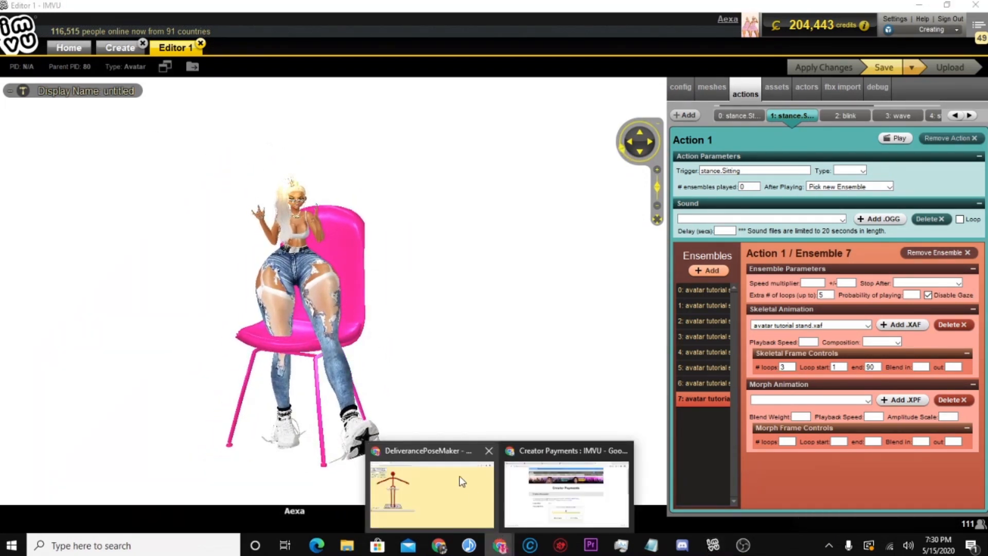
{"action": "left_click", "coordinate": [470, 490]}
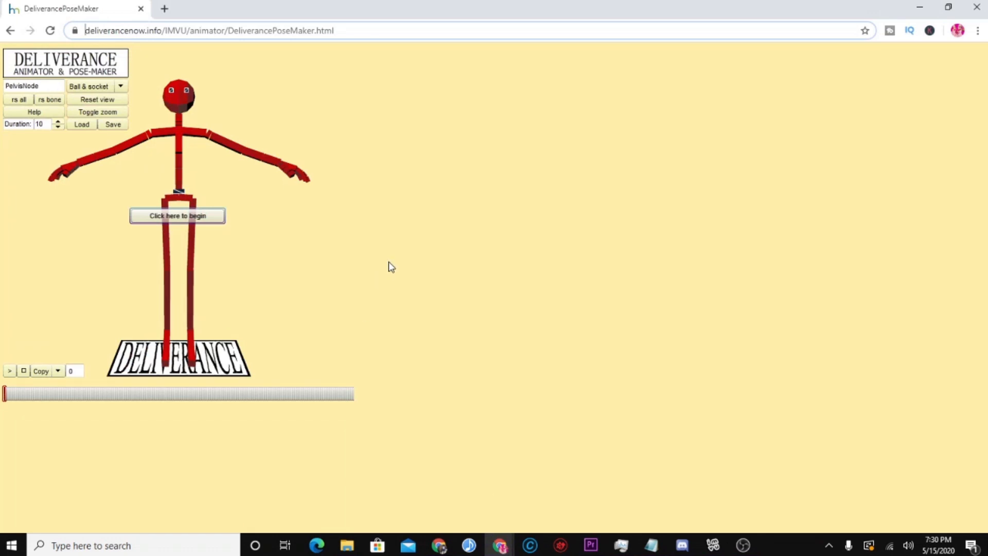
{"action": "left_click", "coordinate": [395, 223]}
{"action": "left_click", "coordinate": [177, 215]}
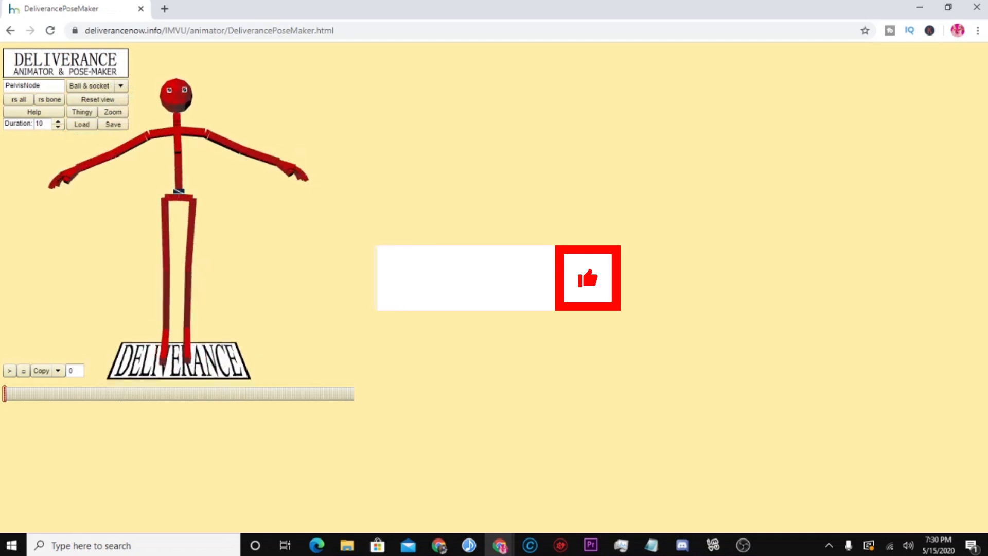
Reset the pose maker's view and turn on its Thingy and Zoom options
{"action": "left_click_drag", "start_coordinate": [312, 267], "coordinate": [278, 288]}
{"action": "left_click", "coordinate": [97, 100]}
{"action": "left_click", "coordinate": [86, 112]}
{"action": "left_click", "coordinate": [112, 113]}
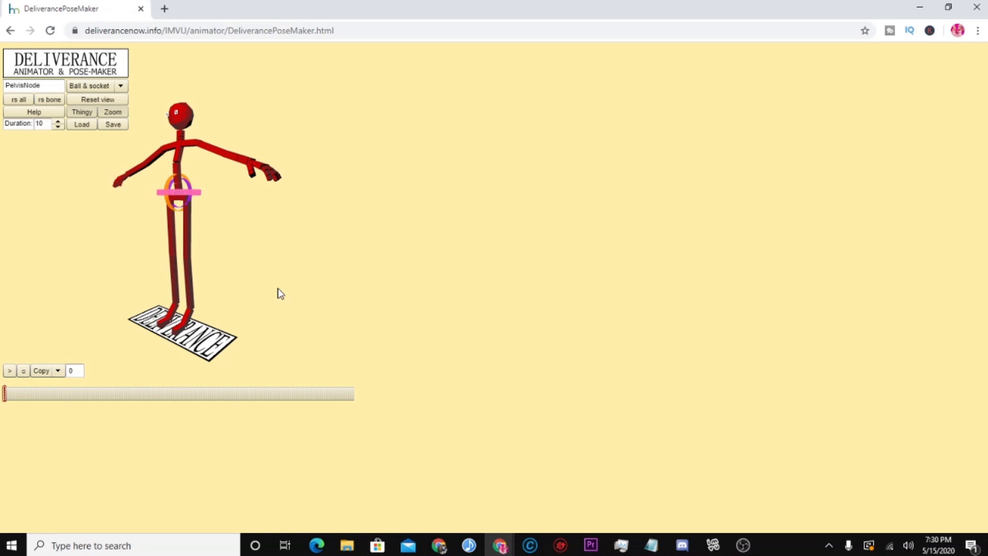
{"action": "mouse_move", "coordinate": [289, 311]}
{"action": "left_mouse_down"}
{"action": "mouse_move", "coordinate": [331, 307]}
{"action": "mouse_move", "coordinate": [218, 315]}
{"action": "mouse_move", "coordinate": [357, 345]}
{"action": "mouse_move", "coordinate": [296, 307]}
{"action": "left_mouse_up"}
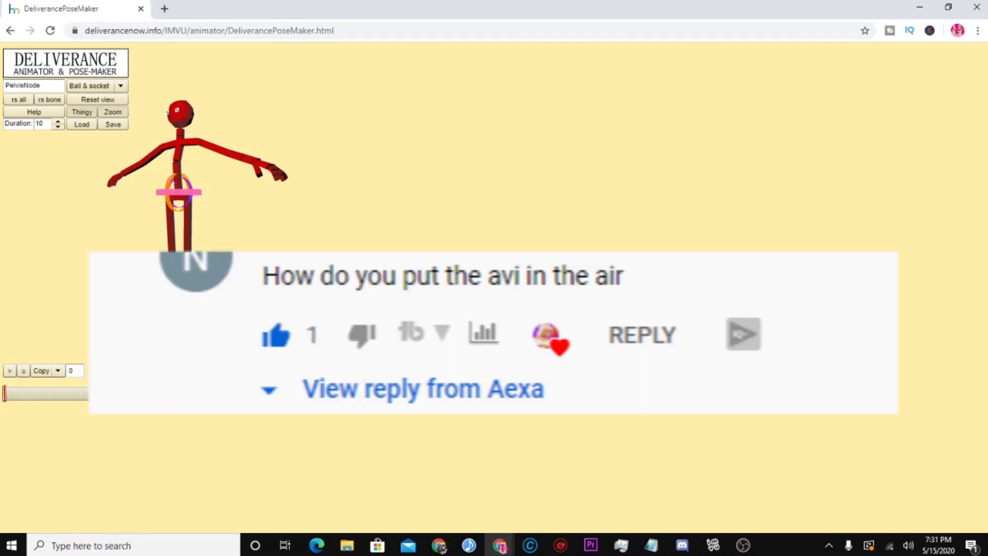
{"action": "mouse_move", "coordinate": [296, 308]}
{"action": "left_mouse_down"}
{"action": "mouse_move", "coordinate": [323, 334]}
{"action": "mouse_move", "coordinate": [226, 344]}
{"action": "mouse_move", "coordinate": [327, 347]}
{"action": "mouse_move", "coordinate": [311, 319]}
{"action": "left_mouse_up"}
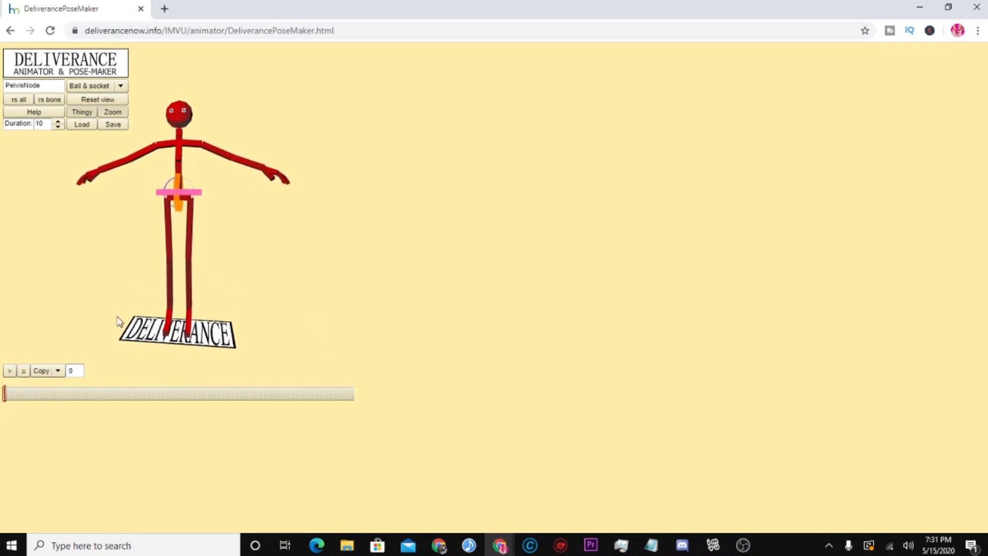
Move the Ground plane down, away from the figure's feet, so that the figure floats in the air
{"action": "left_click_drag", "start_coordinate": [223, 343], "coordinate": [263, 397]}
{"action": "left_click_drag", "start_coordinate": [187, 331], "coordinate": [186, 346]}
{"action": "left_click_drag", "start_coordinate": [181, 388], "coordinate": [183, 461]}
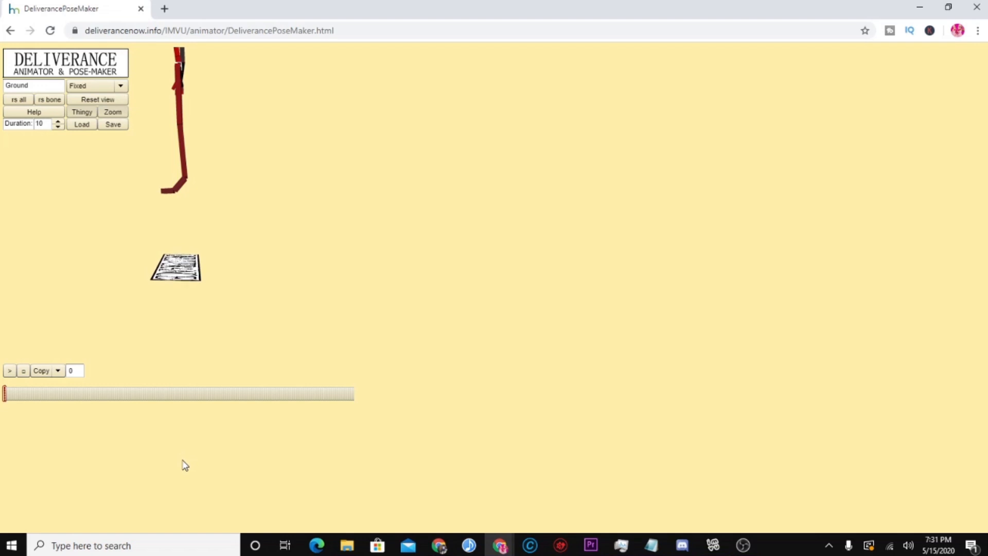
Finish placing the Ground plane below the floating figure, reset the view, and export the pose's XAF data to the clipboard
{"action": "left_click_drag", "start_coordinate": [175, 278], "coordinate": [176, 244]}
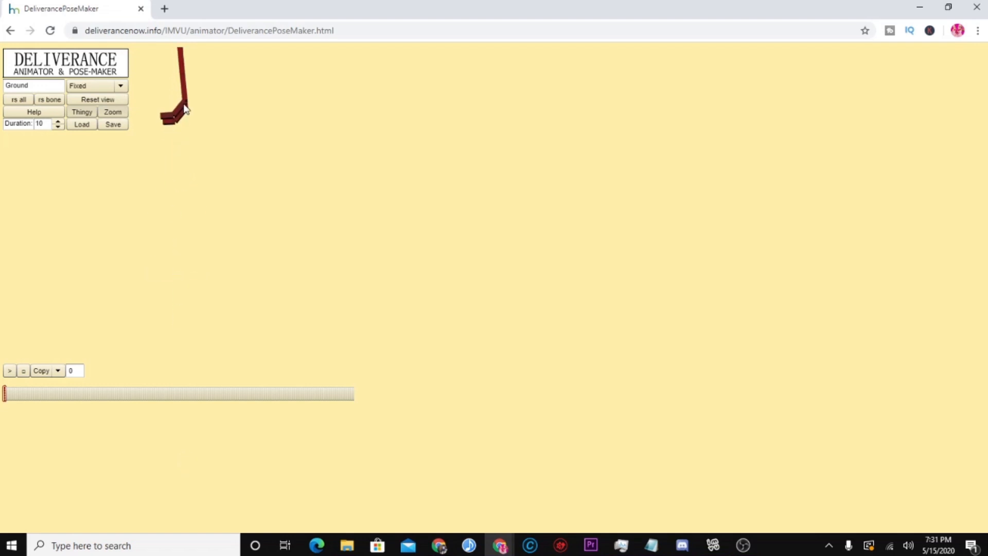
{"action": "left_click", "coordinate": [118, 105]}
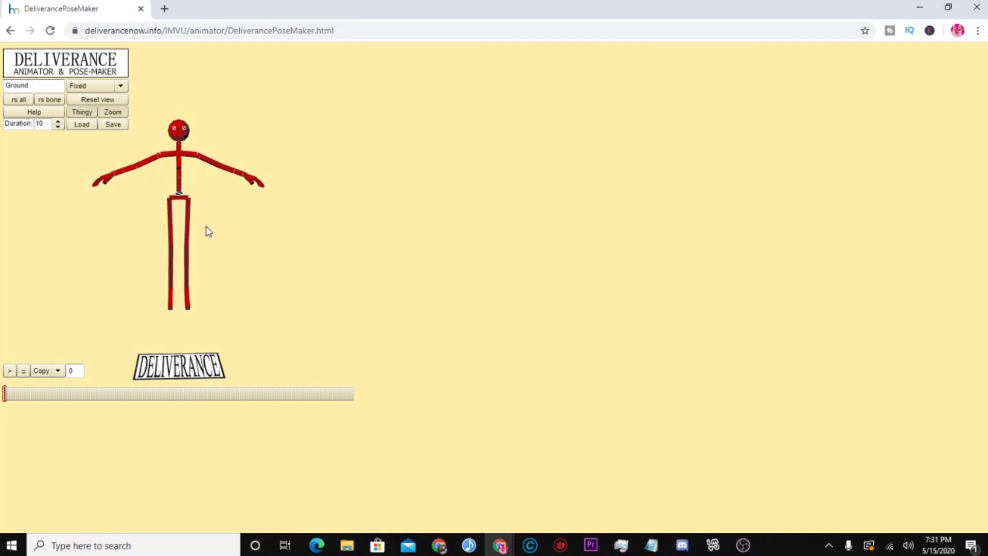
{"action": "left_click_drag", "start_coordinate": [266, 314], "coordinate": [81, 135]}
{"action": "left_click", "coordinate": [109, 125]}
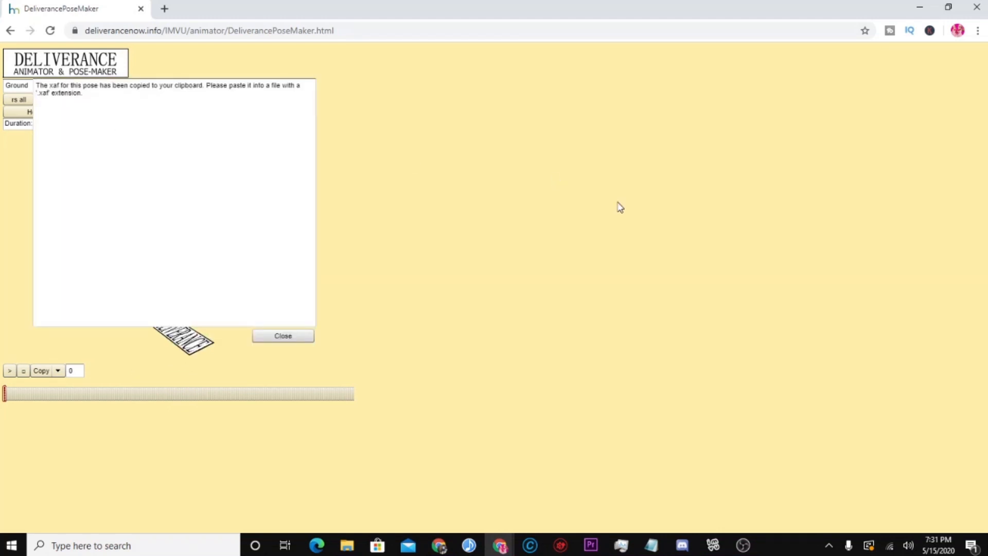
Switch to Notepad and paste the exported XAF pose data into the empty document
{"action": "key", "text": "alt+Tab"}
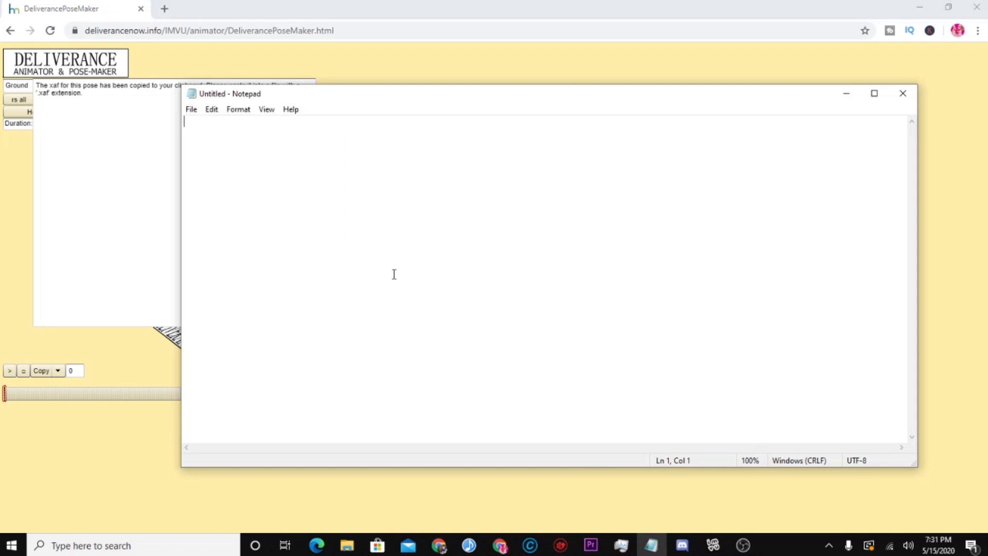
{"action": "right_click", "coordinate": [235, 141]}
{"action": "left_click", "coordinate": [170, 192]}
{"action": "left_click", "coordinate": [212, 109]}
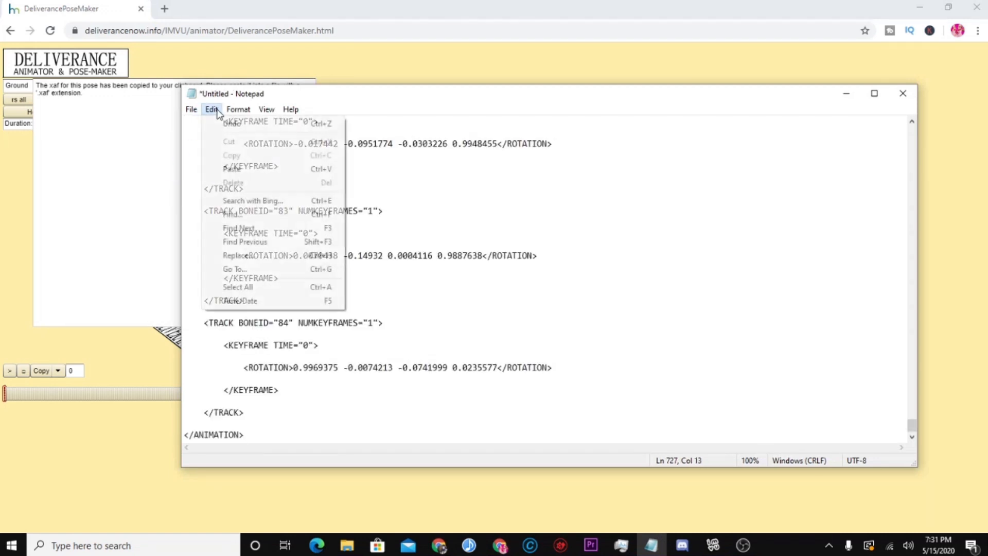
Save the document as AIRTEST.XAF in the ALL FILES BACK UP > IMVUSL > Creating > AVIS folder, with All Files as the type
{"action": "mouse_move", "coordinate": [191, 109]}
{"action": "left_click", "coordinate": [216, 176]}
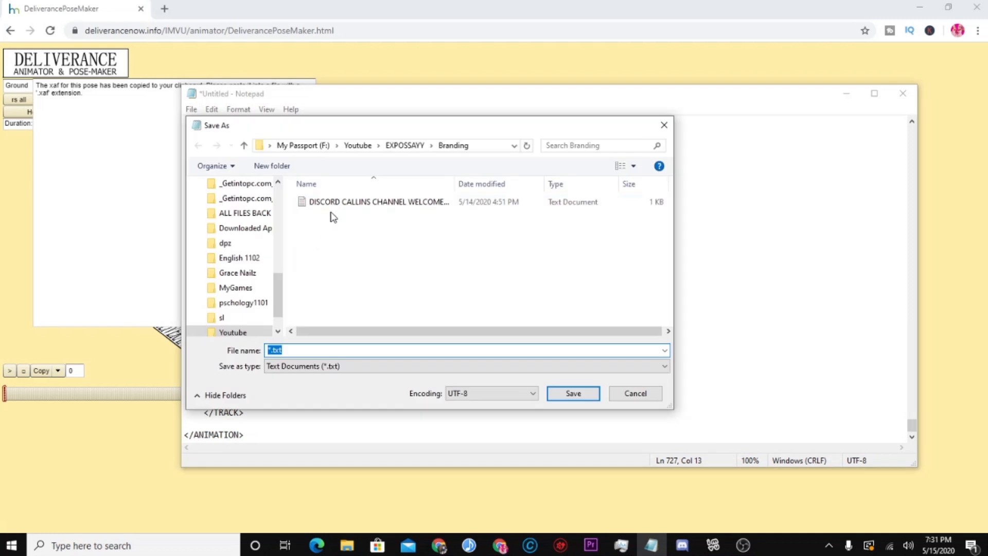
{"action": "left_click", "coordinate": [304, 145]}
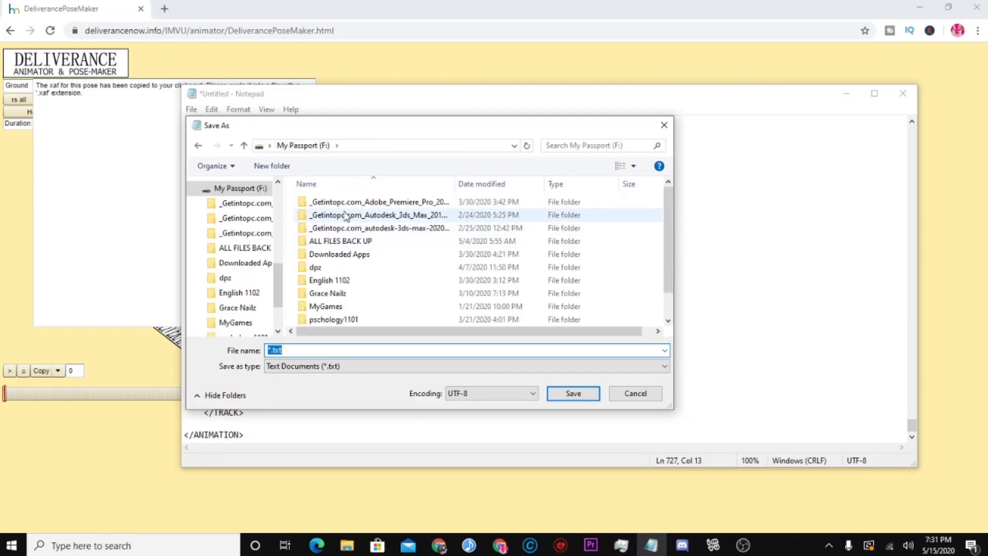
{"action": "double_click", "coordinate": [341, 241]}
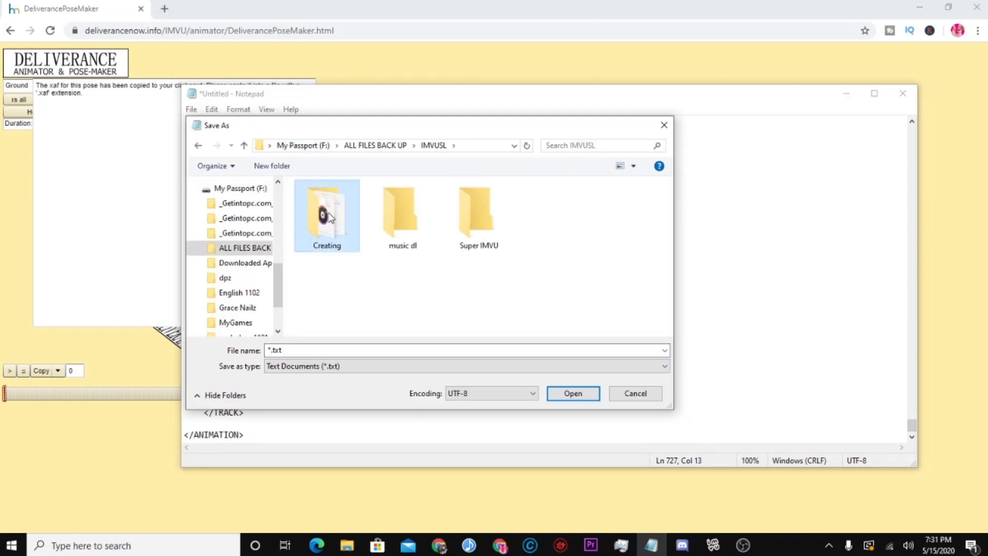
{"action": "double_click", "coordinate": [320, 206]}
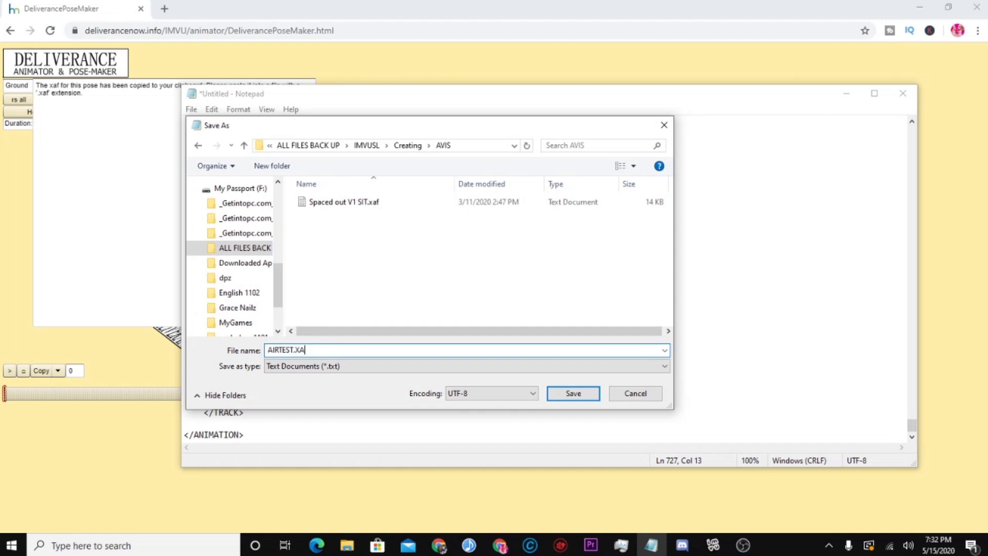
{"action": "left_click", "coordinate": [319, 366]}
{"action": "left_click", "coordinate": [320, 386]}
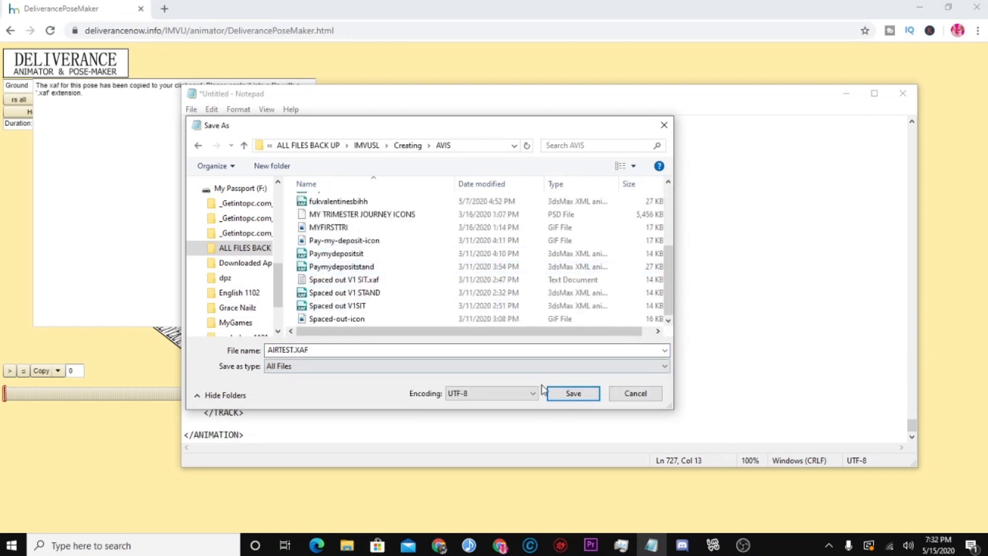
{"action": "left_click", "coordinate": [565, 394]}
Switch to the IMVU editor and replace the skeletal animation of the stance.Sitting ensembles with AIRTEST.XAF
{"action": "left_click", "coordinate": [713, 545]}
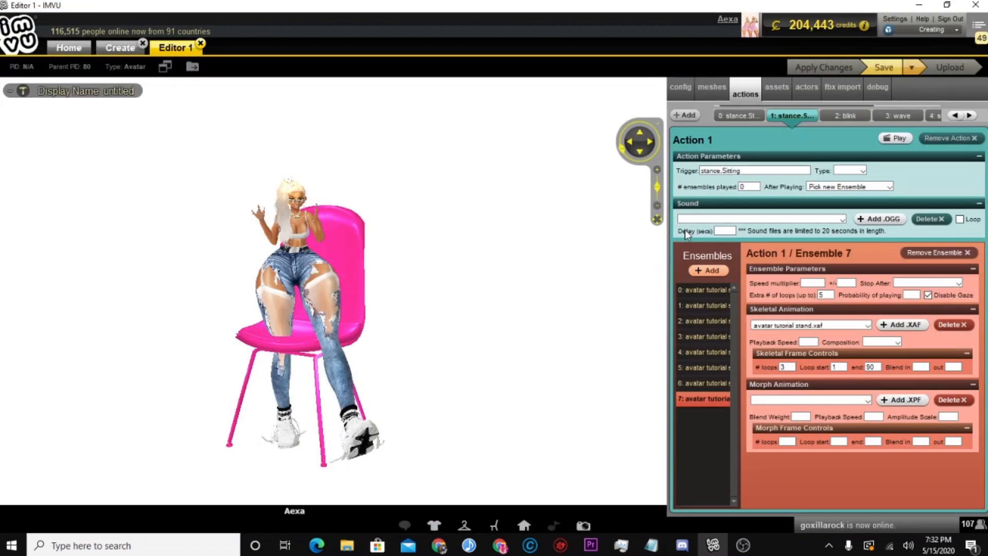
{"action": "left_click", "coordinate": [710, 290]}
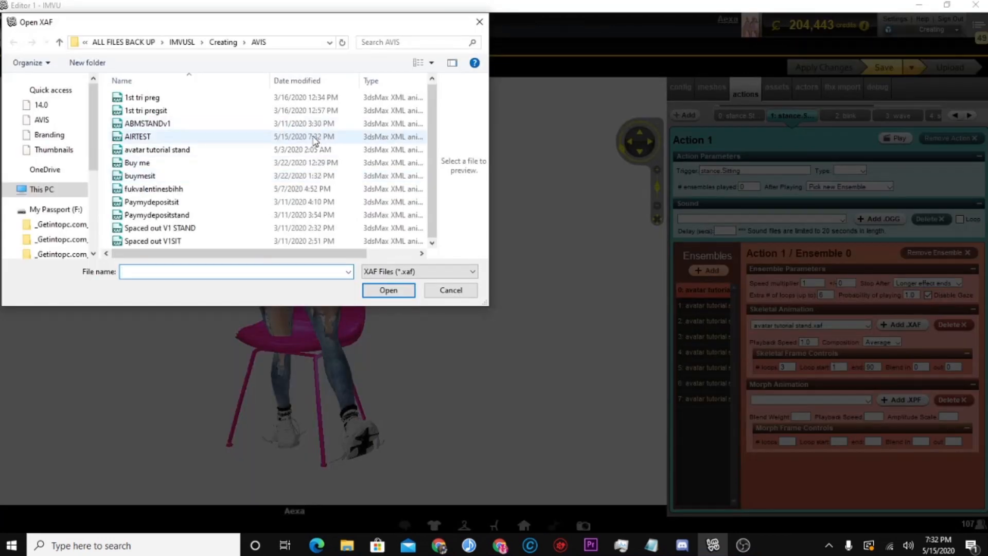
{"action": "left_click", "coordinate": [137, 136]}
{"action": "left_click", "coordinate": [368, 291]}
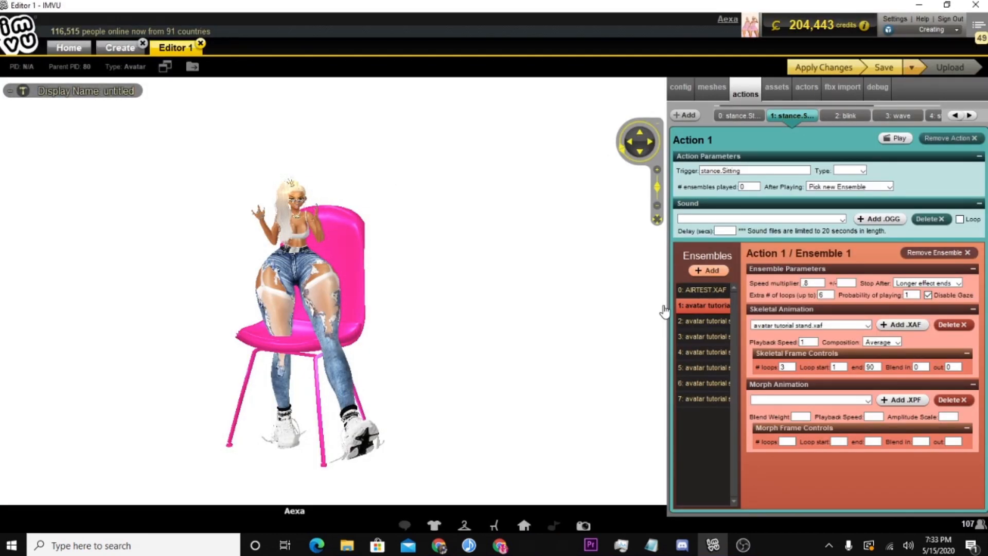
Examine the avatar's height above the pink chair in the new sitting pose from several angles and distances
{"action": "scroll", "coordinate": [465, 362], "scroll_direction": "up", "scroll_amount": 4}
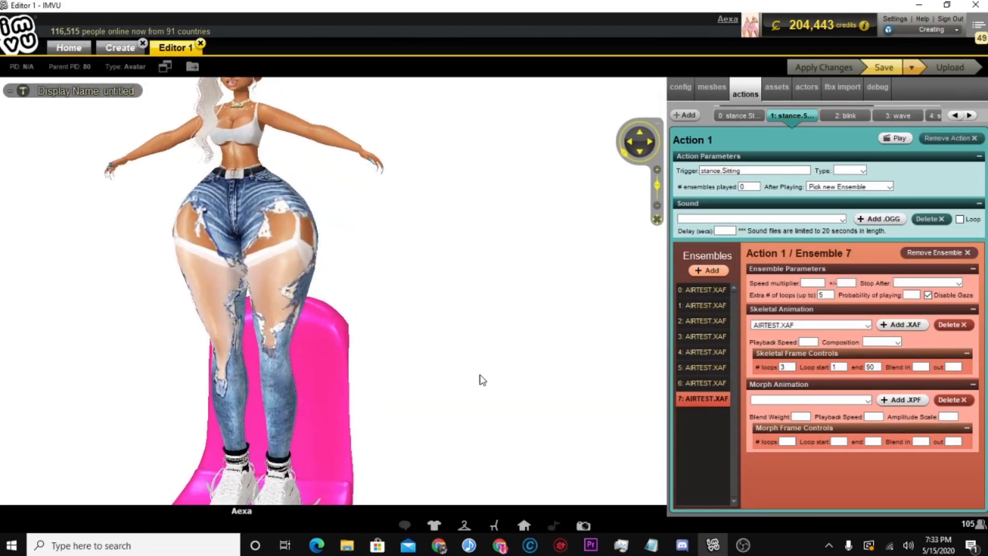
{"action": "left_click_drag", "start_coordinate": [483, 380], "coordinate": [391, 388]}
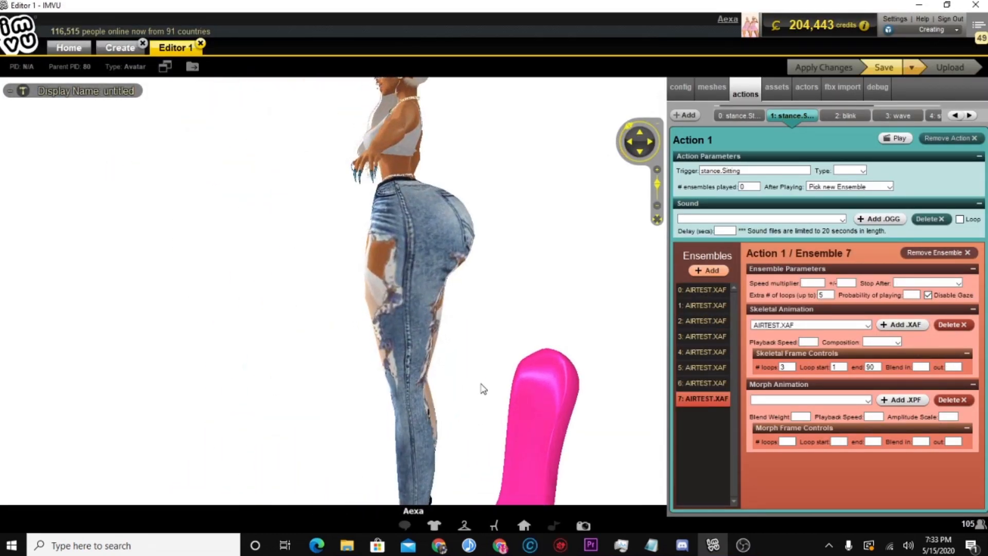
{"action": "scroll", "coordinate": [592, 353], "scroll_direction": "down", "scroll_amount": 5}
{"action": "left_click_drag", "start_coordinate": [592, 353], "coordinate": [439, 378]}
{"action": "scroll", "coordinate": [483, 322], "scroll_direction": "up", "scroll_amount": 4}
{"action": "scroll", "coordinate": [483, 322], "scroll_direction": "down", "scroll_amount": 2}
{"action": "scroll", "coordinate": [438, 378], "scroll_direction": "up", "scroll_amount": 2}
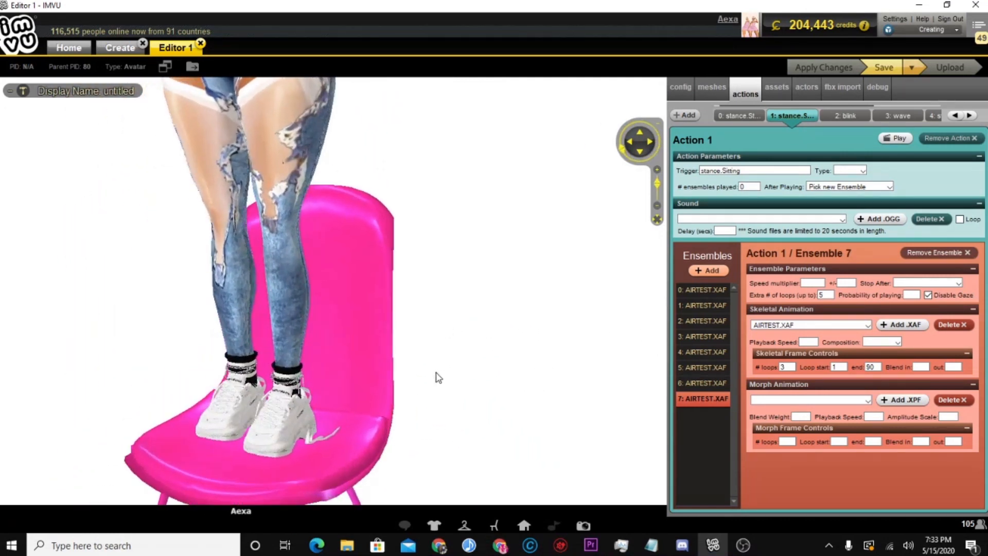
{"action": "scroll", "coordinate": [438, 378], "scroll_direction": "down", "scroll_amount": 3}
{"action": "scroll", "coordinate": [477, 424], "scroll_direction": "down", "scroll_amount": 4}
{"action": "scroll", "coordinate": [505, 398], "scroll_direction": "up", "scroll_amount": 5}
{"action": "left_click_drag", "start_coordinate": [505, 399], "coordinate": [472, 411]}
{"action": "scroll", "coordinate": [393, 410], "scroll_direction": "down", "scroll_amount": 2}
{"action": "scroll", "coordinate": [408, 405], "scroll_direction": "up", "scroll_amount": 4}
{"action": "scroll", "coordinate": [512, 391], "scroll_direction": "up", "scroll_amount": 4}
{"action": "scroll", "coordinate": [509, 408], "scroll_direction": "down", "scroll_amount": 1}
{"action": "scroll", "coordinate": [494, 409], "scroll_direction": "down", "scroll_amount": 2}
{"action": "scroll", "coordinate": [366, 428], "scroll_direction": "down", "scroll_amount": 4}
{"action": "scroll", "coordinate": [472, 411], "scroll_direction": "up", "scroll_amount": 7}
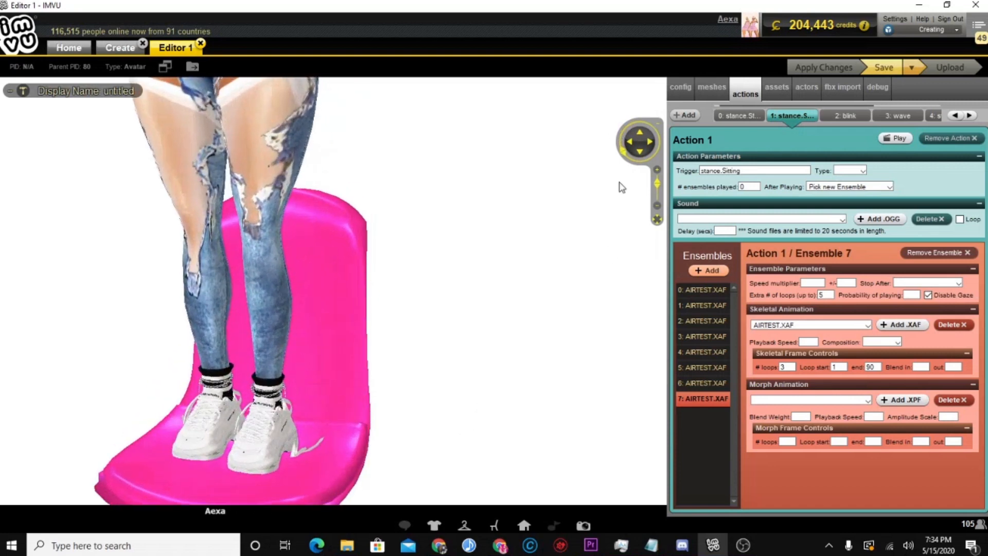
{"action": "left_click", "coordinate": [640, 133]}
{"action": "scroll", "coordinate": [560, 247], "scroll_direction": "down", "scroll_amount": 4}
{"action": "left_click_drag", "start_coordinate": [514, 304], "coordinate": [479, 418]}
{"action": "scroll", "coordinate": [545, 309], "scroll_direction": "down", "scroll_amount": 4}
{"action": "scroll", "coordinate": [353, 404], "scroll_direction": "up", "scroll_amount": 3}
{"action": "scroll", "coordinate": [461, 408], "scroll_direction": "down", "scroll_amount": 1}
{"action": "scroll", "coordinate": [624, 369], "scroll_direction": "up", "scroll_amount": 4}
{"action": "scroll", "coordinate": [624, 368], "scroll_direction": "down", "scroll_amount": 3}
{"action": "scroll", "coordinate": [459, 390], "scroll_direction": "up", "scroll_amount": 2}
{"action": "scroll", "coordinate": [458, 391], "scroll_direction": "down", "scroll_amount": 5}
{"action": "scroll", "coordinate": [434, 388], "scroll_direction": "up", "scroll_amount": 3}
{"action": "scroll", "coordinate": [419, 415], "scroll_direction": "down", "scroll_amount": 4}
{"action": "scroll", "coordinate": [453, 403], "scroll_direction": "up", "scroll_amount": 2}
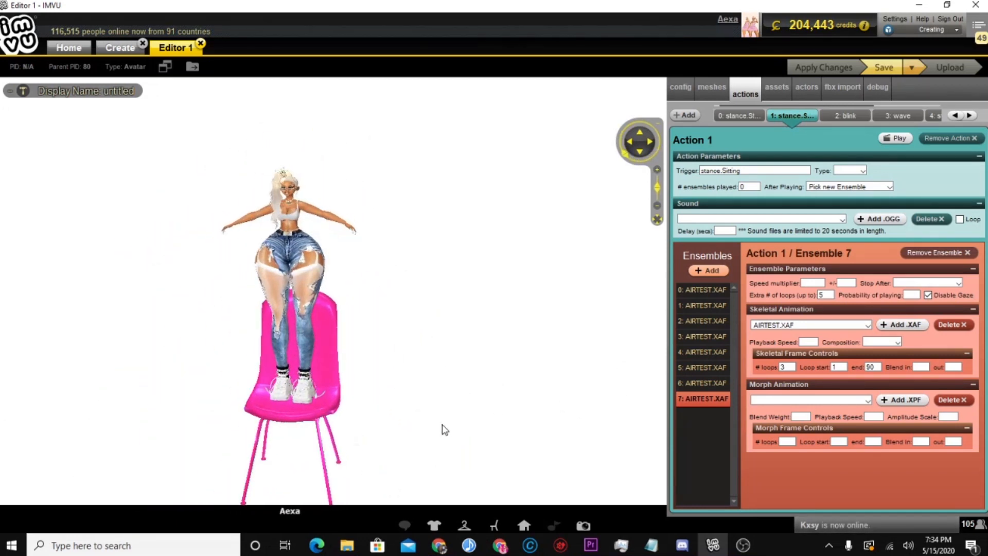
{"action": "scroll", "coordinate": [448, 424], "scroll_direction": "up", "scroll_amount": 3}
{"action": "scroll", "coordinate": [460, 455], "scroll_direction": "down", "scroll_amount": 5}
{"action": "left_click", "coordinate": [640, 152]}
{"action": "scroll", "coordinate": [494, 274], "scroll_direction": "up", "scroll_amount": 4}
{"action": "left_click_drag", "start_coordinate": [494, 274], "coordinate": [430, 273]}
{"action": "scroll", "coordinate": [416, 273], "scroll_direction": "down", "scroll_amount": 3}
{"action": "scroll", "coordinate": [430, 273], "scroll_direction": "up", "scroll_amount": 3}
{"action": "scroll", "coordinate": [474, 289], "scroll_direction": "down", "scroll_amount": 3}
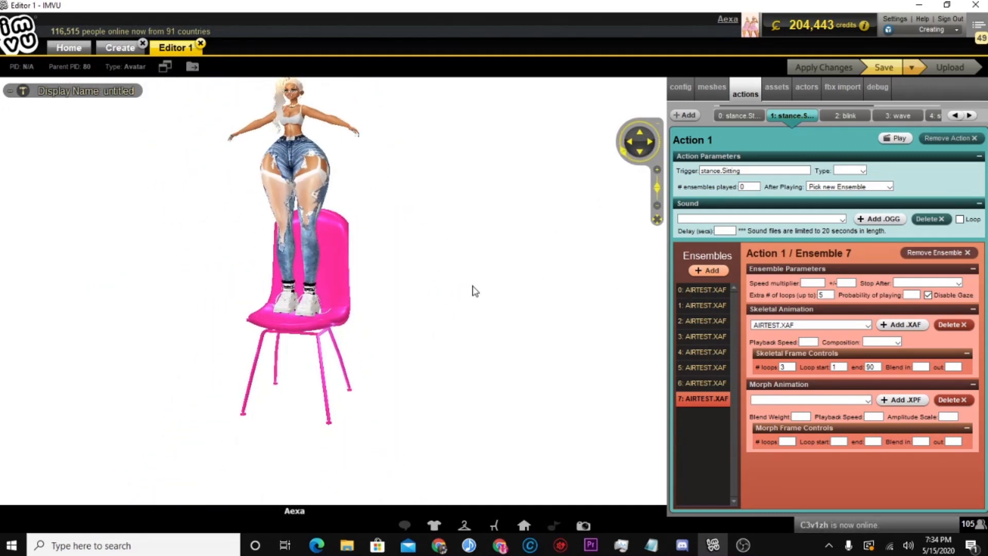
{"action": "left_click", "coordinate": [642, 135]}
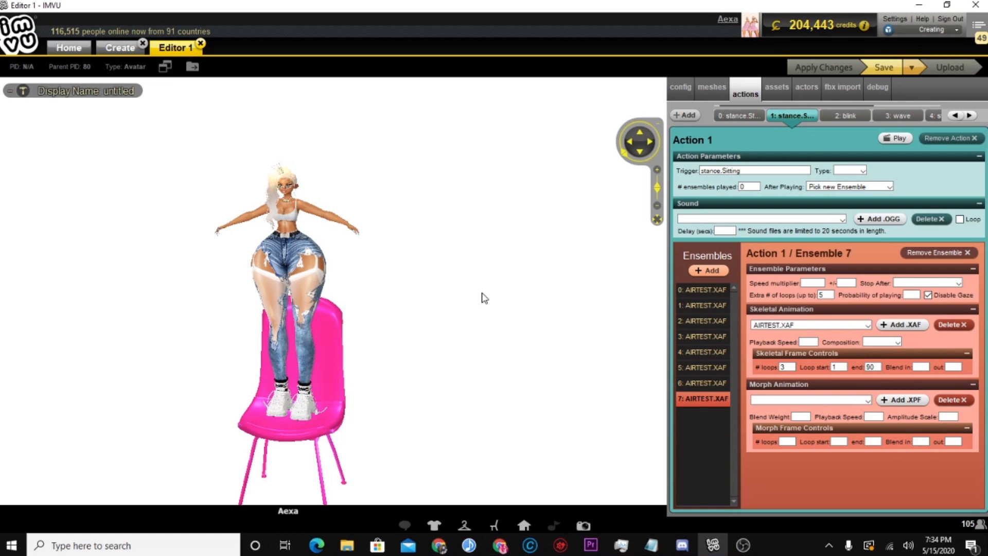
{"action": "left_click_drag", "start_coordinate": [442, 268], "coordinate": [362, 294]}
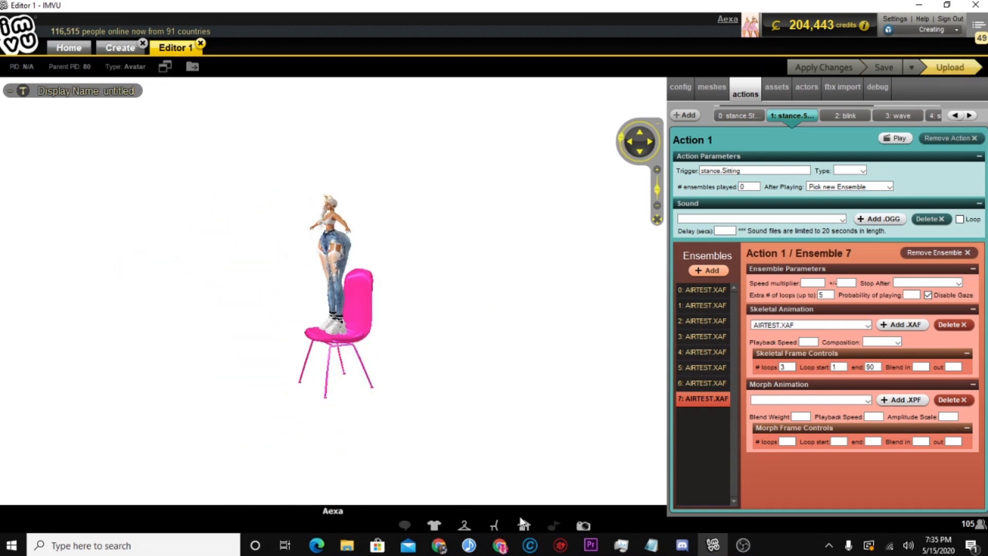
Switch back to DeliverancePoseMaker in Chrome, close the export message, and adjust the Ground plane's height below the figure
{"action": "left_click", "coordinate": [500, 545]}
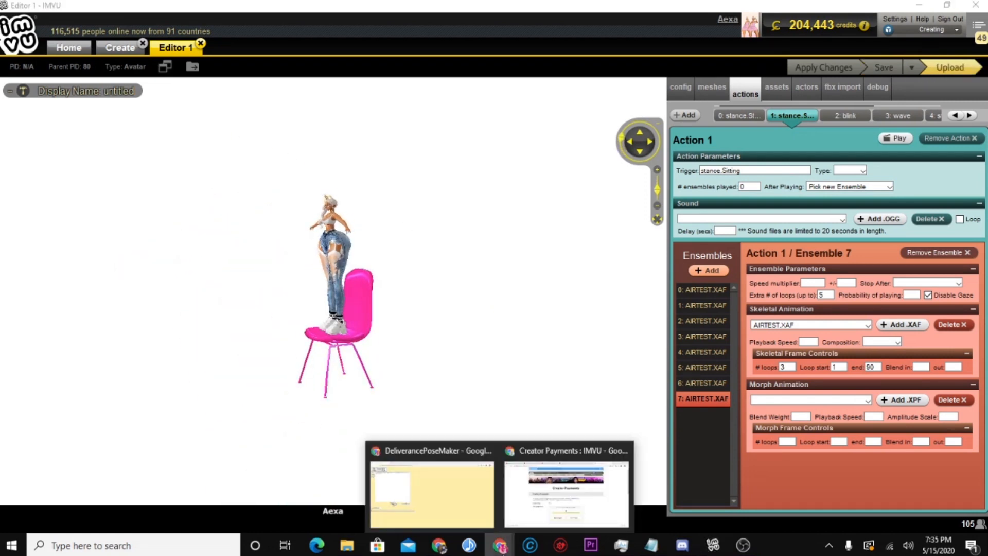
{"action": "left_click", "coordinate": [459, 494]}
{"action": "left_click", "coordinate": [283, 336]}
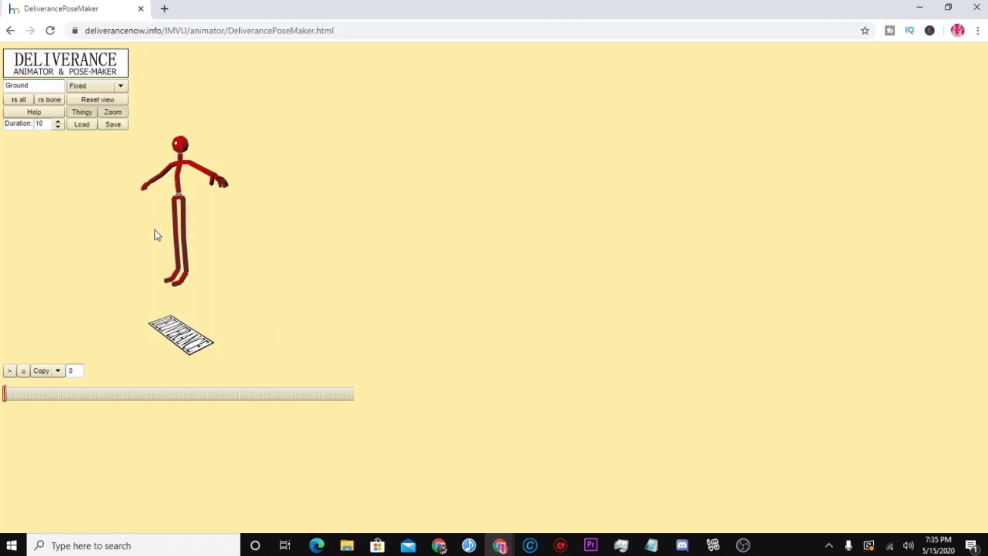
{"action": "left_click_drag", "start_coordinate": [285, 287], "coordinate": [141, 184]}
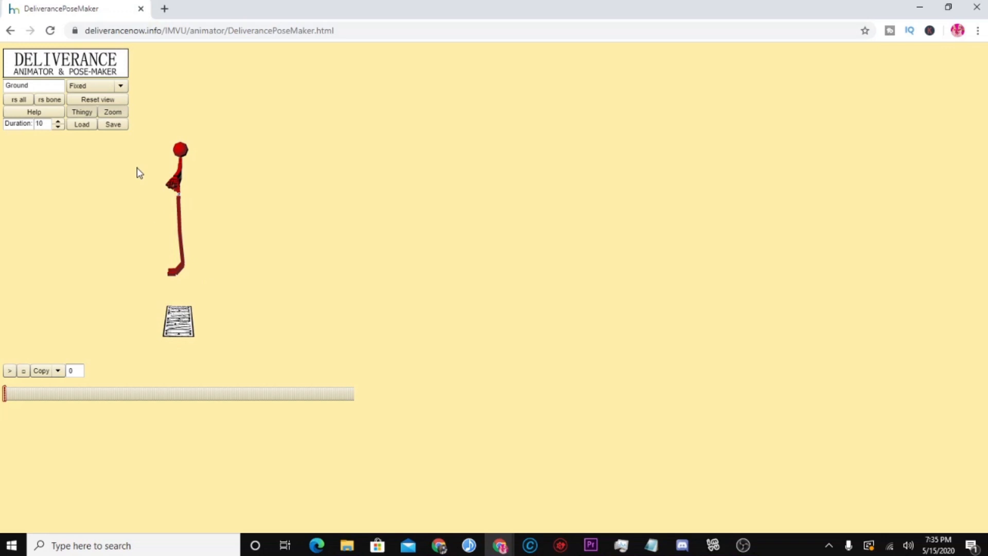
{"action": "left_click_drag", "start_coordinate": [184, 327], "coordinate": [184, 330]}
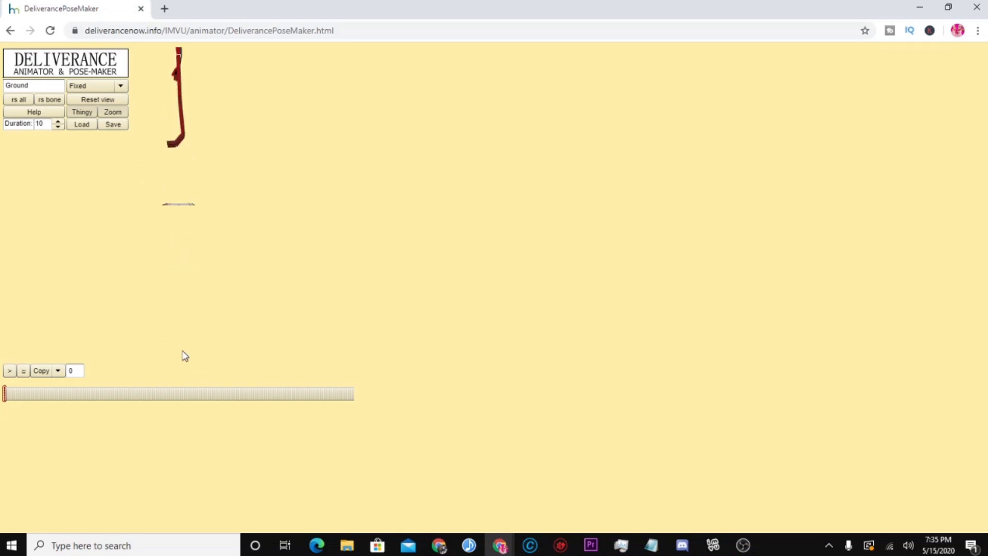
{"action": "left_click_drag", "start_coordinate": [185, 447], "coordinate": [213, 224]}
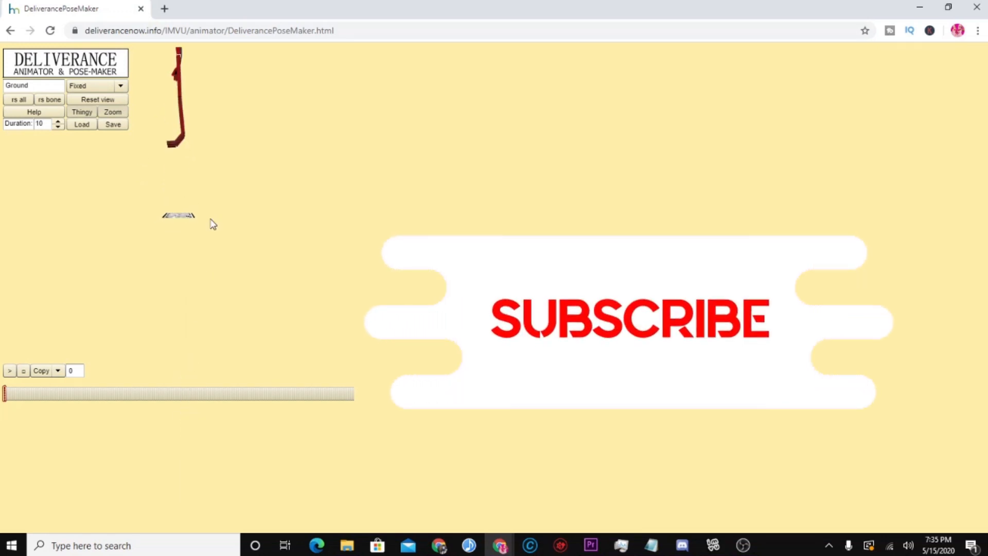
{"action": "left_click", "coordinate": [102, 98]}
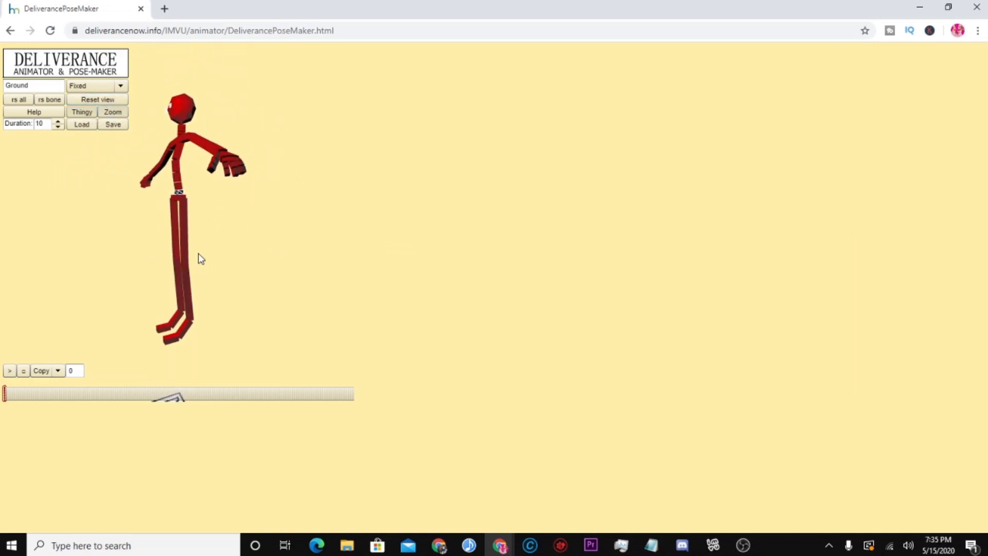
Rotate both of the figure's thighs forward to the horizontal for a seated pose
{"action": "left_click", "coordinate": [179, 192]}
{"action": "left_click_drag", "start_coordinate": [195, 230], "coordinate": [278, 271]}
{"action": "left_click", "coordinate": [182, 217]}
{"action": "left_click", "coordinate": [156, 207]}
{"action": "left_click_drag", "start_coordinate": [291, 308], "coordinate": [185, 236]}
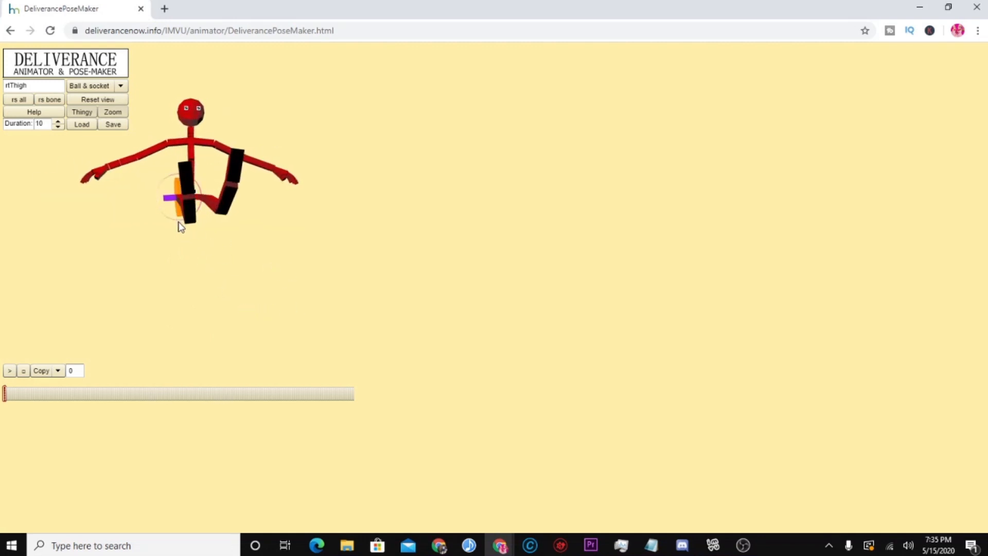
Raise the Ground plane closer beneath the figure's hips and reset the view
{"action": "left_click_drag", "start_coordinate": [265, 263], "coordinate": [197, 341]}
{"action": "left_click", "coordinate": [110, 99]}
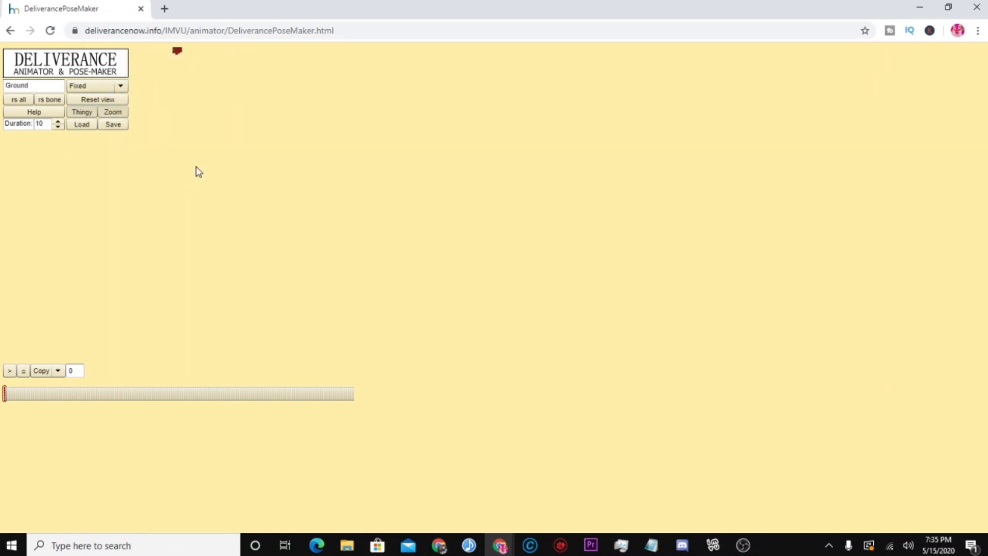
{"action": "left_click", "coordinate": [93, 103]}
{"action": "left_click_drag", "start_coordinate": [235, 270], "coordinate": [294, 216]}
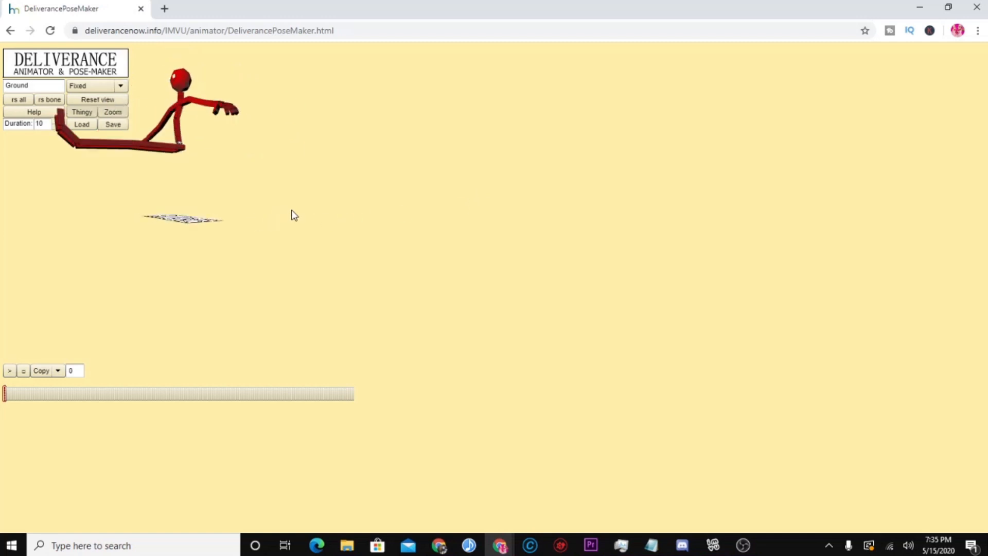
Bend the figure's right knee so that the calf hangs down from the raised thigh
{"action": "left_click", "coordinate": [98, 99]}
{"action": "left_click_drag", "start_coordinate": [307, 250], "coordinate": [210, 206]}
{"action": "left_click", "coordinate": [222, 208]}
{"action": "left_click", "coordinate": [60, 101]}
{"action": "left_click", "coordinate": [123, 192]}
{"action": "left_click_drag", "start_coordinate": [239, 247], "coordinate": [312, 260]}
Adjust the figure's left thigh and calf so that the left leg stretches outward
{"action": "left_click", "coordinate": [189, 199]}
{"action": "left_click_drag", "start_coordinate": [187, 200], "coordinate": [294, 145]}
{"action": "left_click", "coordinate": [189, 199]}
{"action": "left_click", "coordinate": [175, 202]}
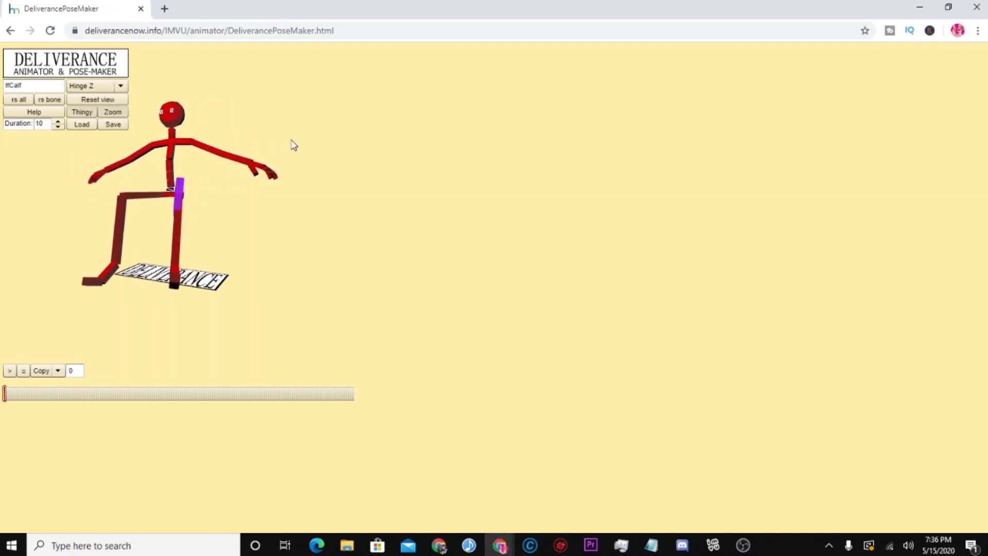
{"action": "left_click_drag", "start_coordinate": [224, 206], "coordinate": [132, 177]}
{"action": "left_click", "coordinate": [222, 272]}
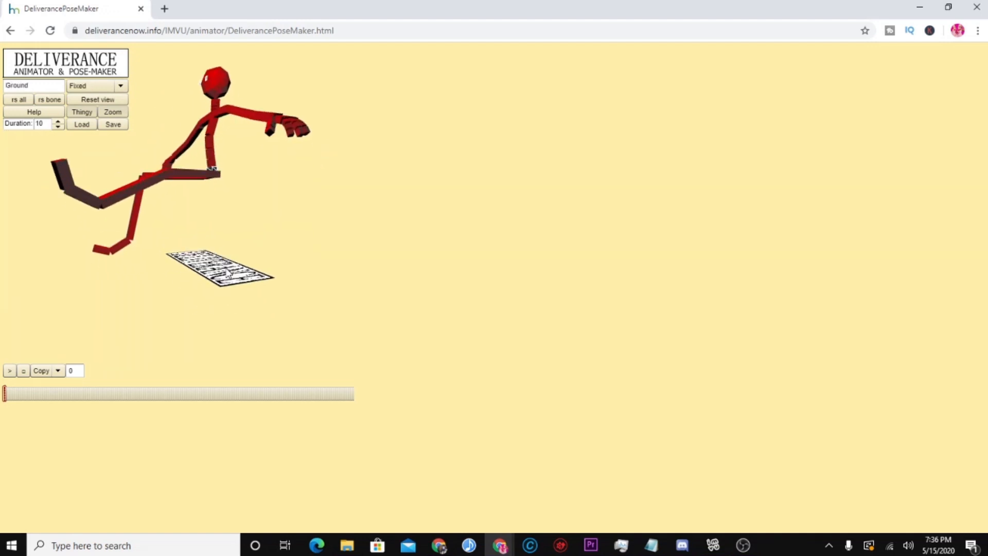
Reset the view and rotate the left shoulder so that the left arm reaches down in front of the torso
{"action": "left_click", "coordinate": [98, 100]}
{"action": "left_click_drag", "start_coordinate": [261, 183], "coordinate": [295, 210]}
{"action": "left_click_drag", "start_coordinate": [190, 219], "coordinate": [162, 280]}
{"action": "left_click", "coordinate": [180, 183]}
{"action": "left_click", "coordinate": [180, 180]}
{"action": "left_click_drag", "start_coordinate": [208, 231], "coordinate": [113, 199]}
{"action": "left_click", "coordinate": [209, 182]}
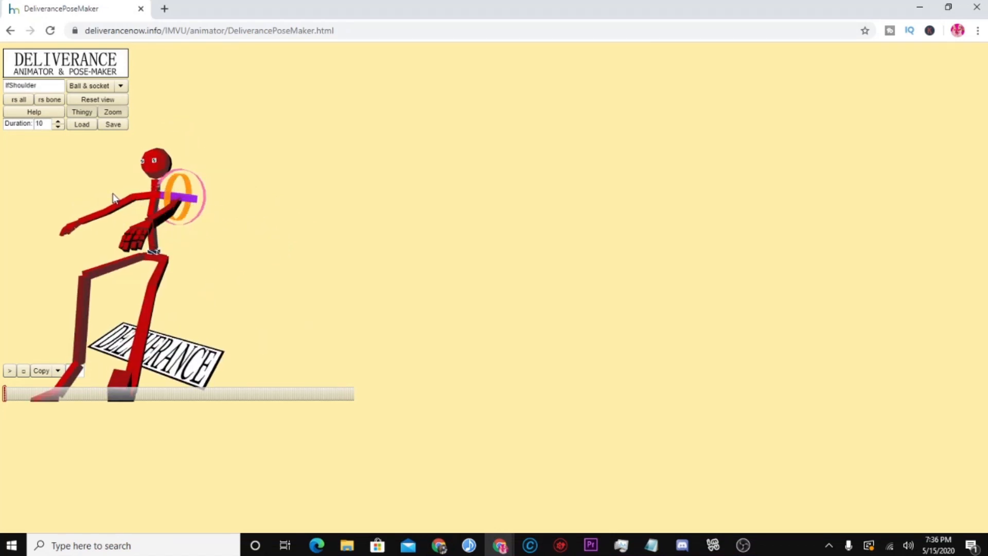
Bend the left arm to bring its hand up near the chin, and lower the right arm beside the body
{"action": "left_click_drag", "start_coordinate": [188, 255], "coordinate": [198, 256]}
{"action": "left_click", "coordinate": [195, 211]}
{"action": "left_click_drag", "start_coordinate": [195, 211], "coordinate": [136, 215]}
{"action": "left_click", "coordinate": [183, 195]}
{"action": "left_click", "coordinate": [164, 180]}
{"action": "left_click_drag", "start_coordinate": [165, 184], "coordinate": [245, 225]}
{"action": "left_click", "coordinate": [220, 177]}
{"action": "left_click", "coordinate": [111, 225]}
{"action": "left_click_drag", "start_coordinate": [197, 189], "coordinate": [246, 160]}
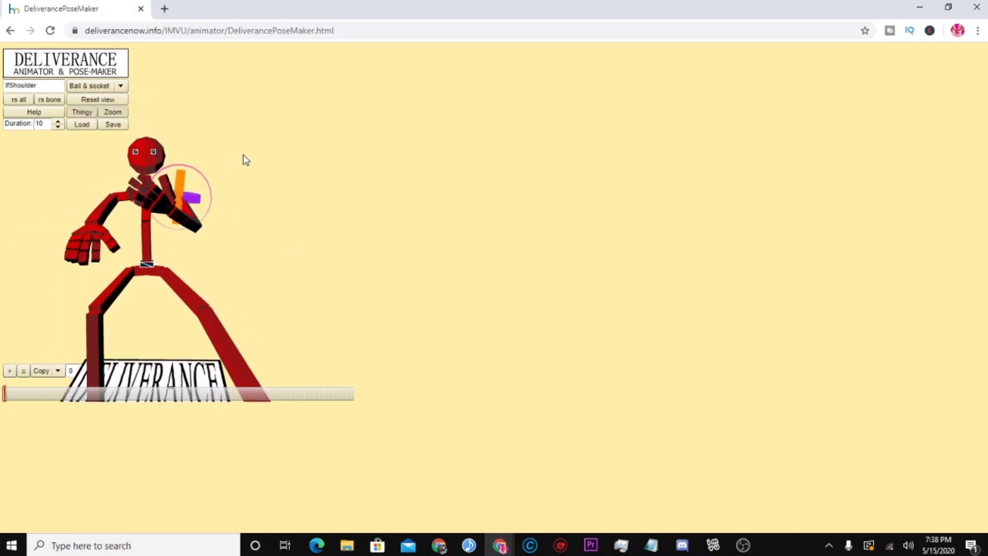
{"action": "left_click_drag", "start_coordinate": [230, 230], "coordinate": [234, 232]}
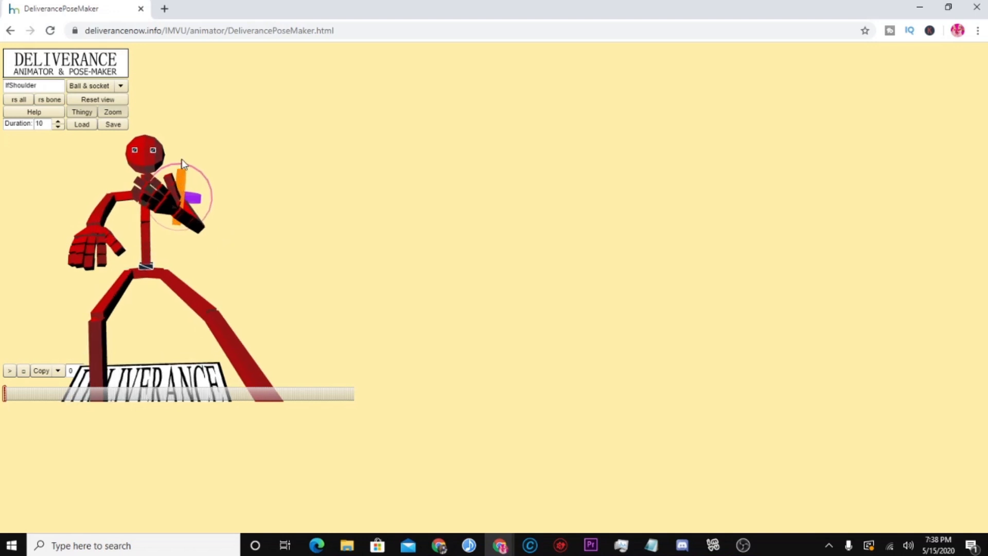
Rotate the left shoulder so that the upper arm hangs down and the bent forearm points forward
{"action": "left_click_drag", "start_coordinate": [183, 187], "coordinate": [191, 190]}
{"action": "mouse_move", "coordinate": [212, 263]}
{"action": "left_mouse_down"}
{"action": "mouse_move", "coordinate": [203, 280]}
{"action": "mouse_move", "coordinate": [227, 282]}
{"action": "mouse_move", "coordinate": [178, 277]}
{"action": "mouse_move", "coordinate": [211, 276]}
{"action": "left_mouse_up"}
{"action": "left_click_drag", "start_coordinate": [184, 175], "coordinate": [192, 211]}
{"action": "left_click_drag", "start_coordinate": [220, 331], "coordinate": [219, 287]}
{"action": "left_click_drag", "start_coordinate": [221, 207], "coordinate": [176, 204]}
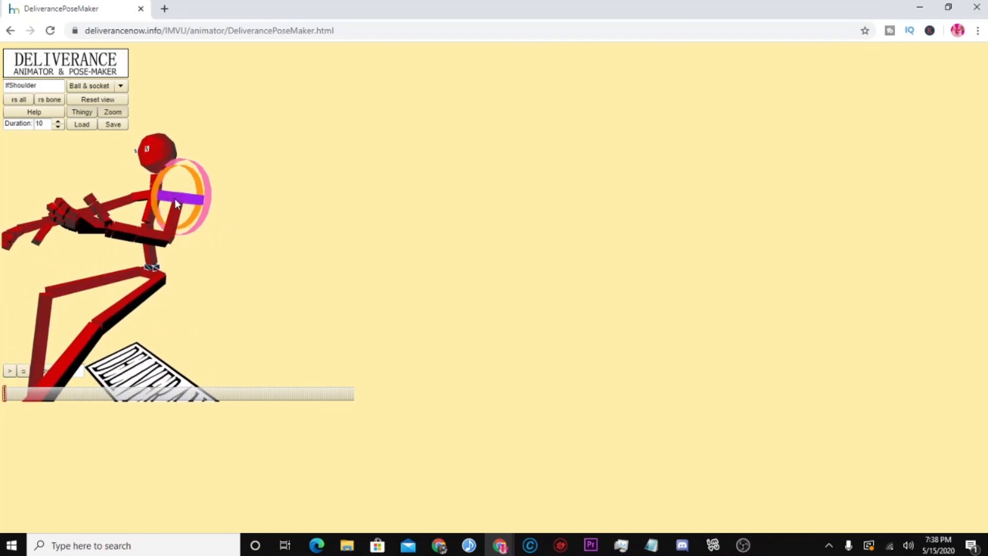
{"action": "left_click_drag", "start_coordinate": [214, 252], "coordinate": [216, 202]}
{"action": "left_click_drag", "start_coordinate": [210, 248], "coordinate": [181, 200]}
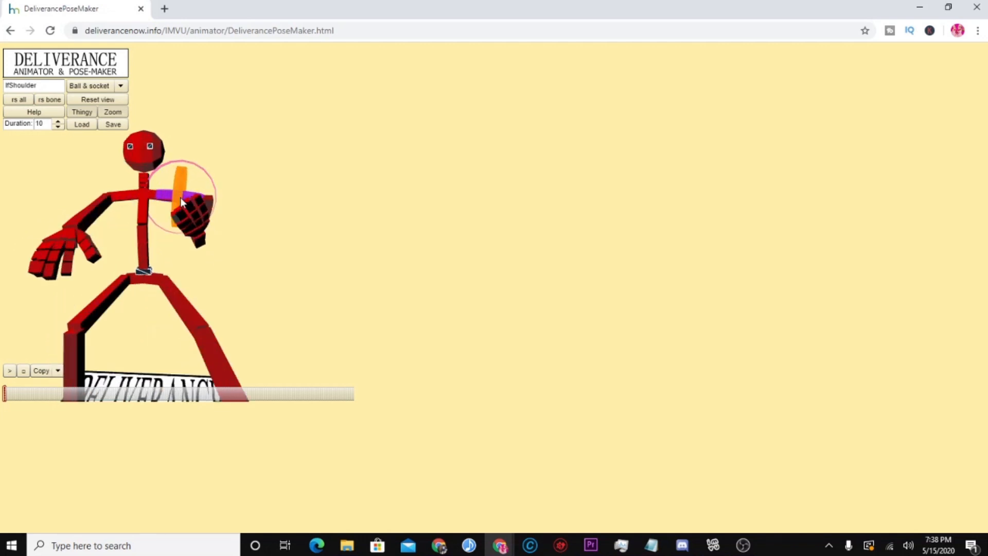
Rotate the right shoulder so that the right arm drops and its hand rests near the right thigh
{"action": "mouse_move", "coordinate": [214, 253]}
{"action": "left_mouse_down"}
{"action": "mouse_move", "coordinate": [201, 232]}
{"action": "mouse_move", "coordinate": [227, 267]}
{"action": "mouse_move", "coordinate": [260, 271]}
{"action": "mouse_move", "coordinate": [214, 246]}
{"action": "left_mouse_up"}
{"action": "left_click_drag", "start_coordinate": [89, 205], "coordinate": [94, 287]}
{"action": "left_click", "coordinate": [215, 216]}
{"action": "left_click_drag", "start_coordinate": [188, 200], "coordinate": [239, 271]}
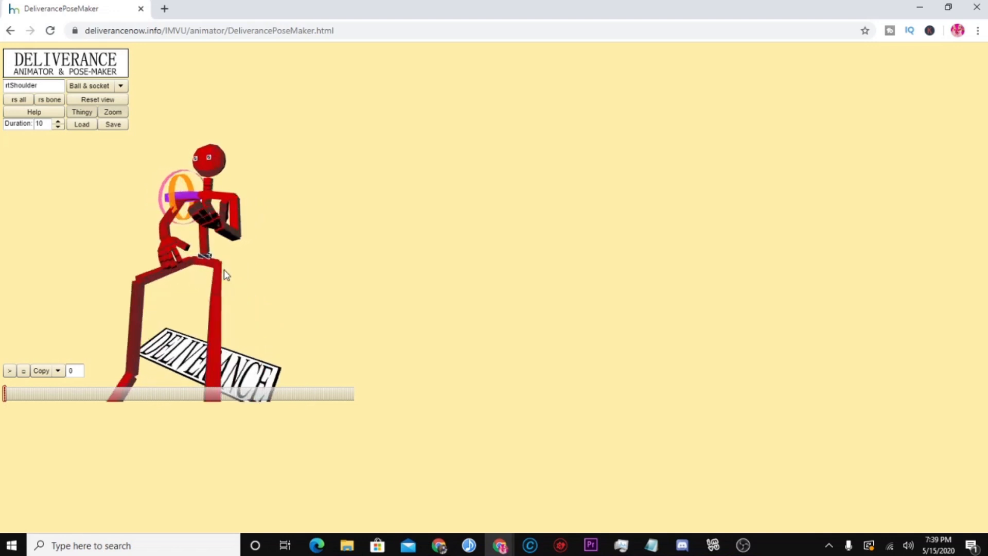
{"action": "left_click", "coordinate": [180, 204]}
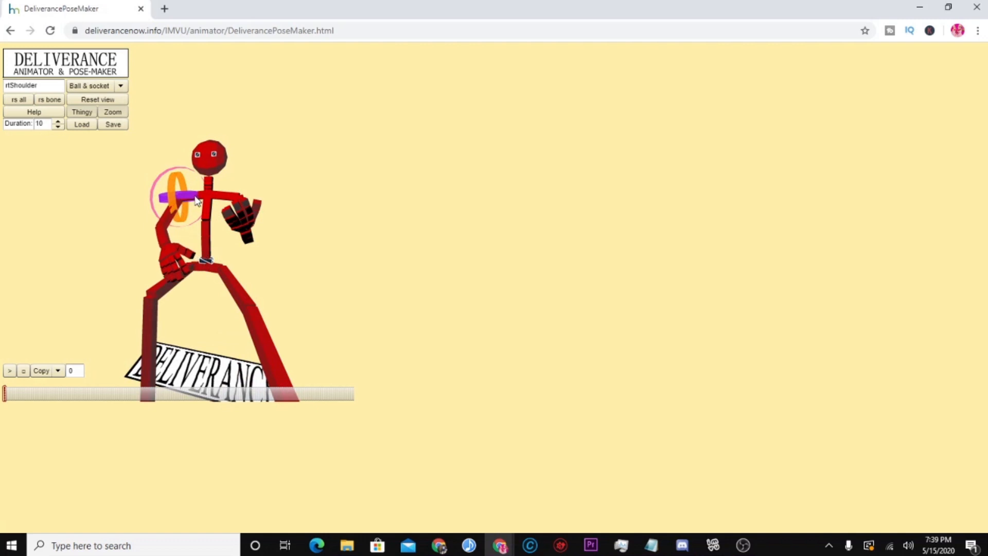
{"action": "left_click_drag", "start_coordinate": [174, 205], "coordinate": [258, 278]}
Export the seated pose's XAF to the clipboard and replace all the AIRTEST text in Notepad with it
{"action": "left_click", "coordinate": [112, 124]}
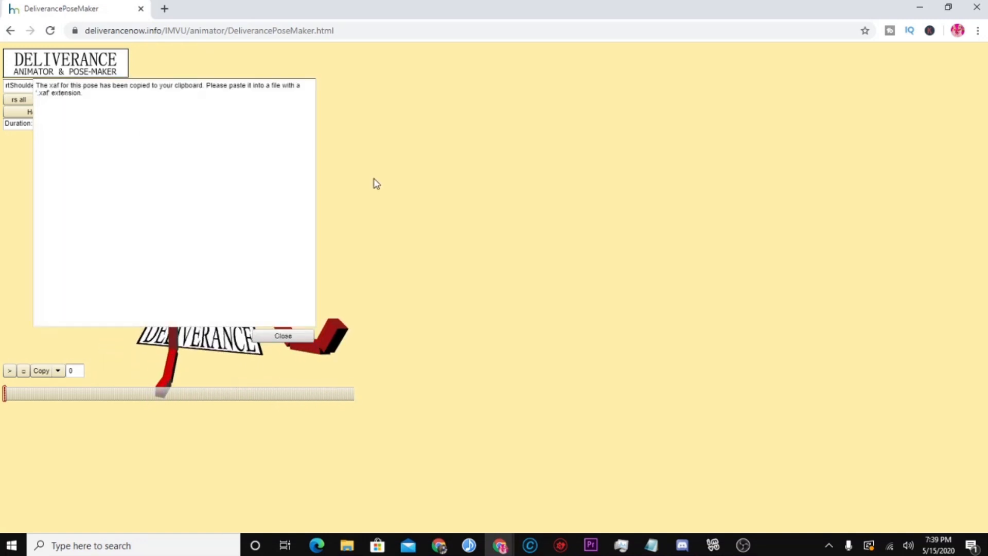
{"action": "mouse_move", "coordinate": [652, 545]}
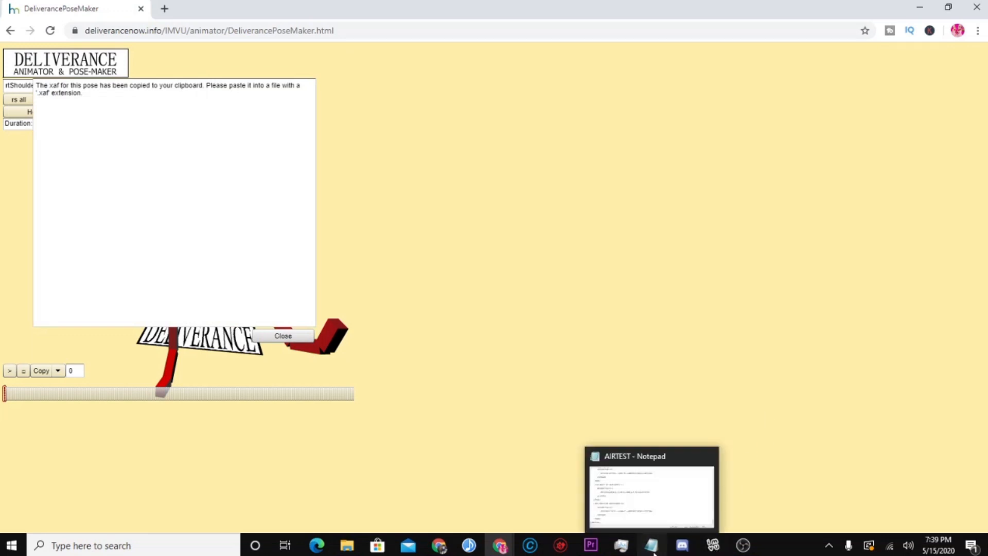
{"action": "left_click", "coordinate": [650, 489]}
{"action": "left_click", "coordinate": [211, 109]}
{"action": "left_click", "coordinate": [247, 287]}
{"action": "left_click", "coordinate": [191, 108]}
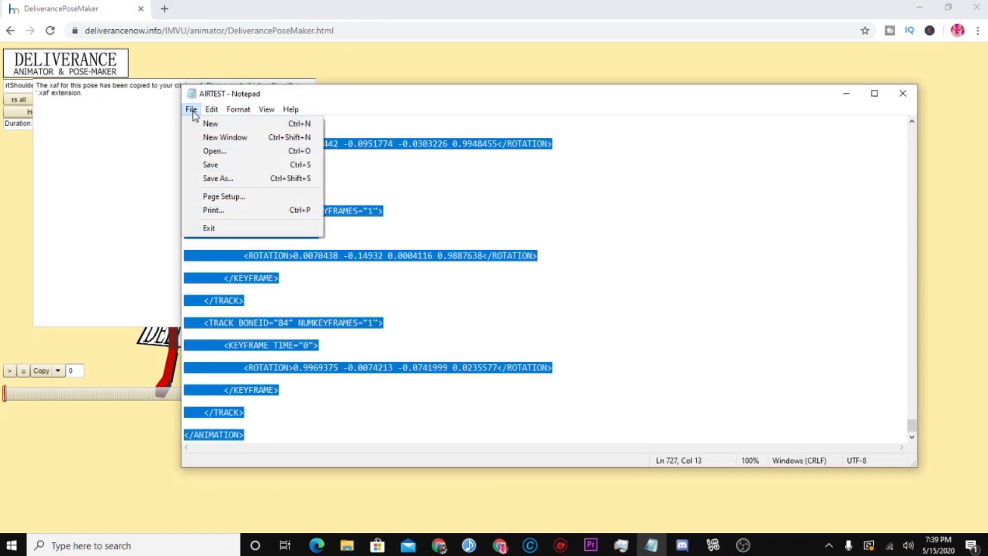
{"action": "left_click", "coordinate": [212, 109]}
{"action": "left_click", "coordinate": [231, 168]}
Save the text as a new file named avatar tutorial SIT.XAF in the AVIS folder, with the type All Files
{"action": "left_click", "coordinate": [191, 109]}
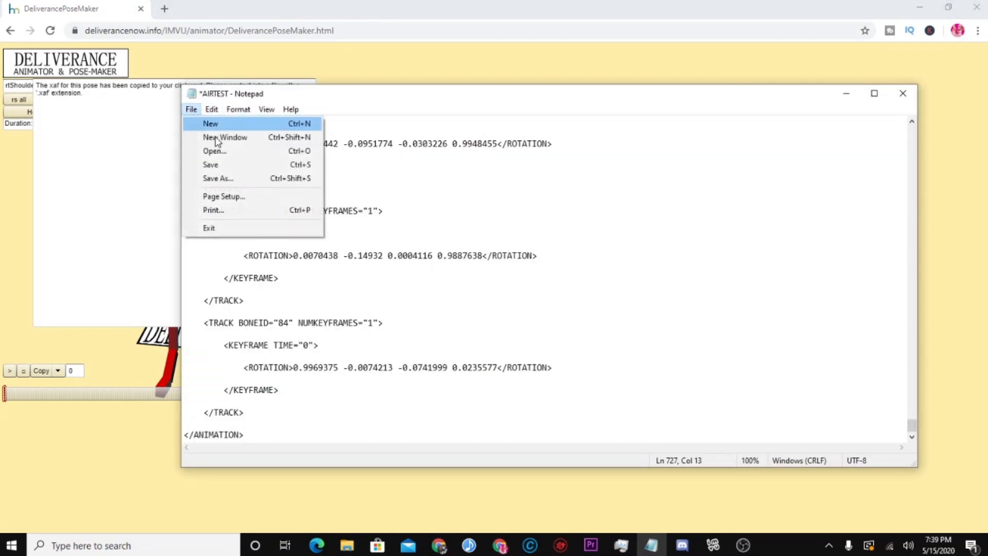
{"action": "left_click", "coordinate": [231, 177]}
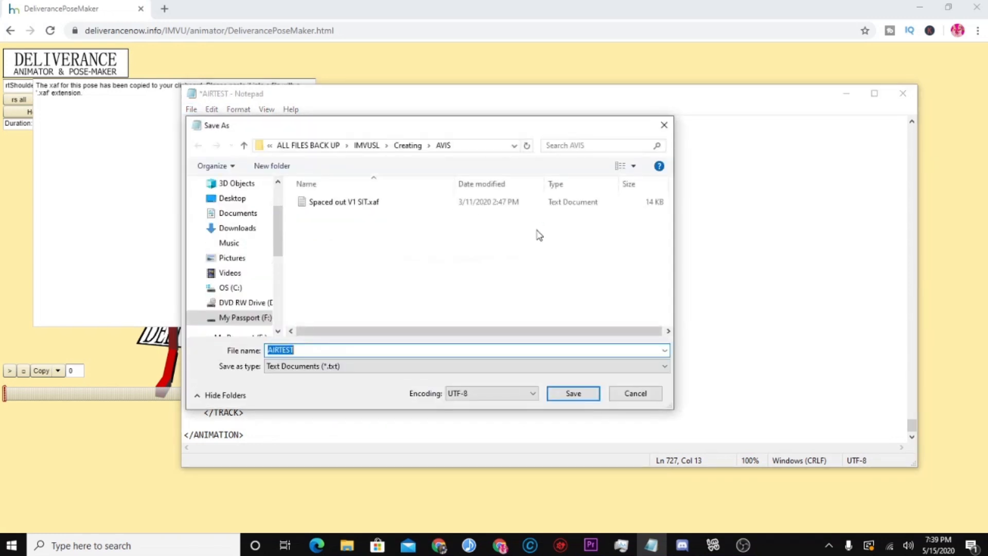
{"action": "left_click", "coordinate": [292, 366]}
{"action": "left_click", "coordinate": [298, 389]}
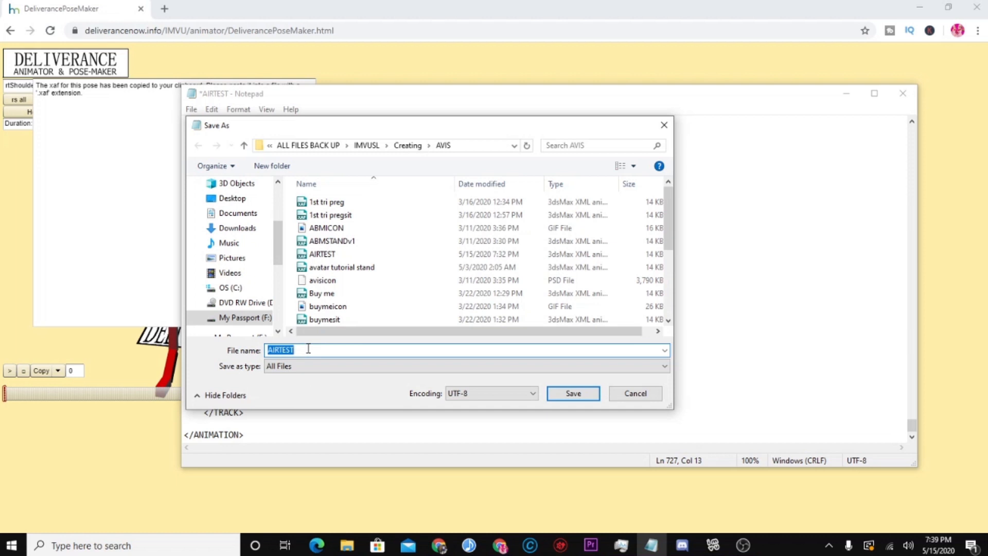
{"action": "left_click", "coordinate": [381, 270]}
{"action": "double_click", "coordinate": [342, 349]}
{"action": "type", "text": "SIT.XAF"}
{"action": "key", "text": "Return"}
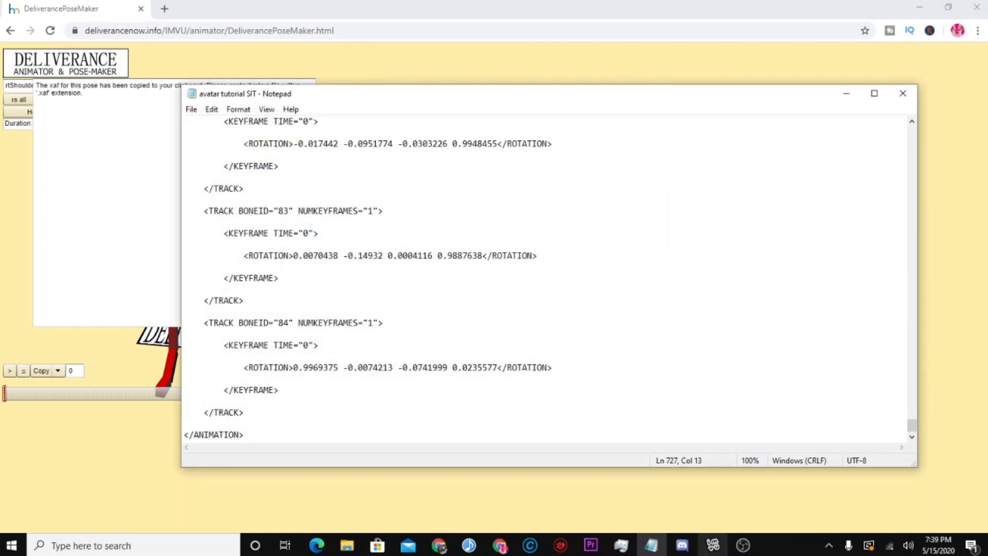
Switch to the IMVU editor and load avatar tutorial SIT.XAF as the skeletal animation of stance.Sitting ensembles 7, 6 and 5
{"action": "left_click", "coordinate": [713, 546]}
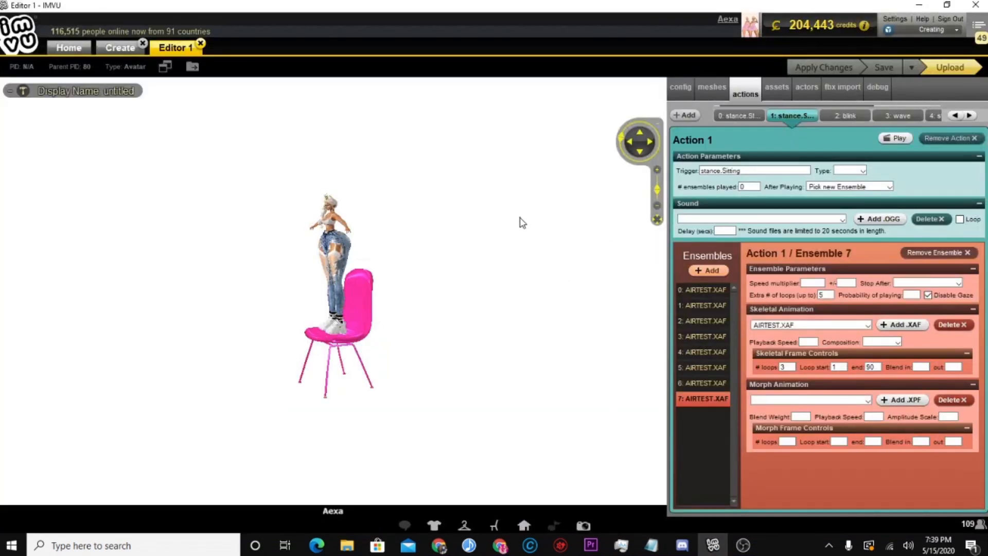
{"action": "left_click", "coordinate": [893, 327]}
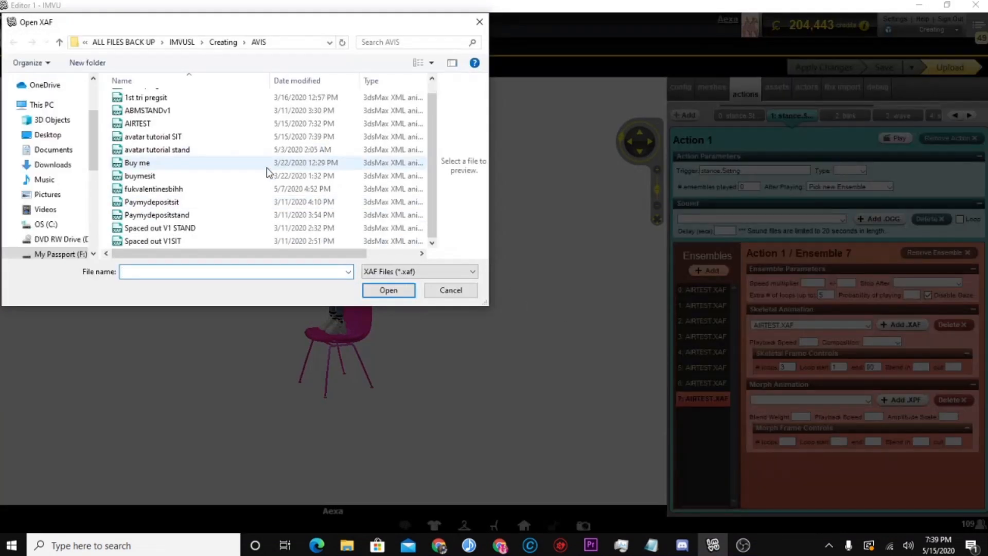
{"action": "double_click", "coordinate": [222, 136]}
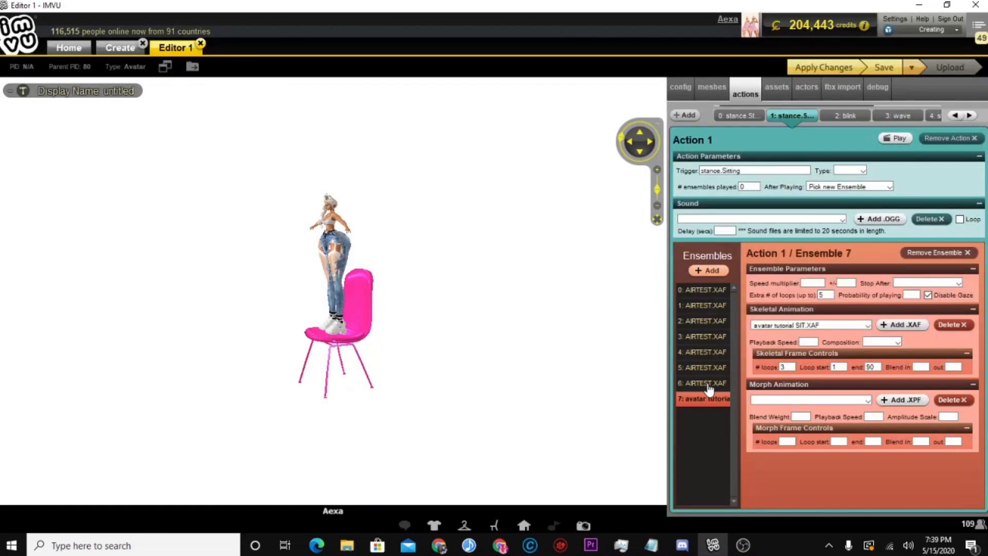
{"action": "left_click", "coordinate": [704, 383]}
{"action": "left_click", "coordinate": [904, 324]}
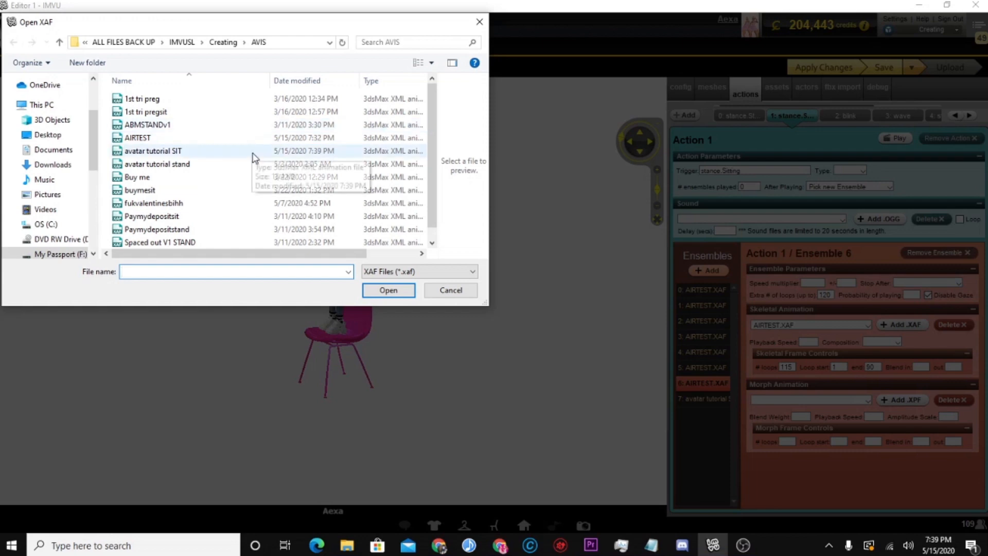
{"action": "double_click", "coordinate": [254, 151]}
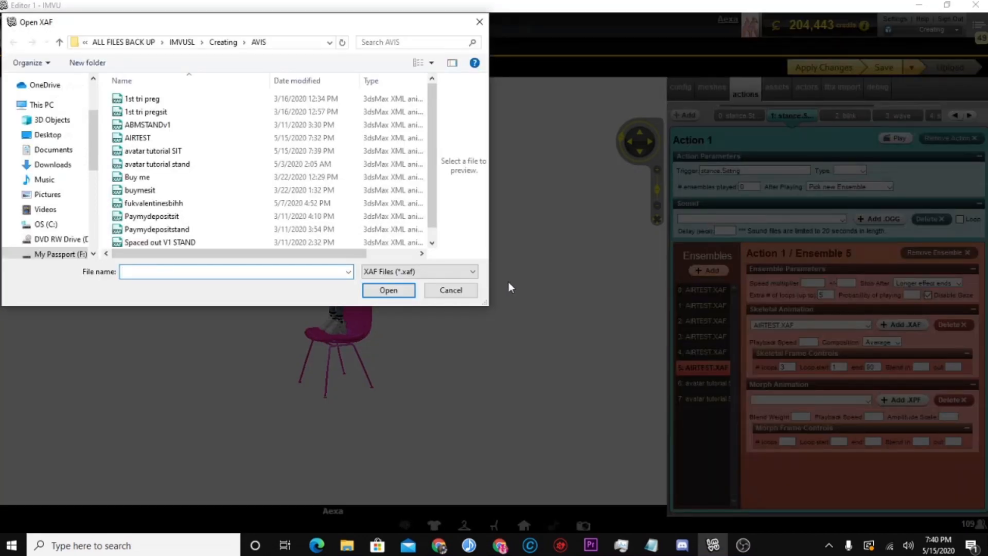
{"action": "double_click", "coordinate": [252, 150]}
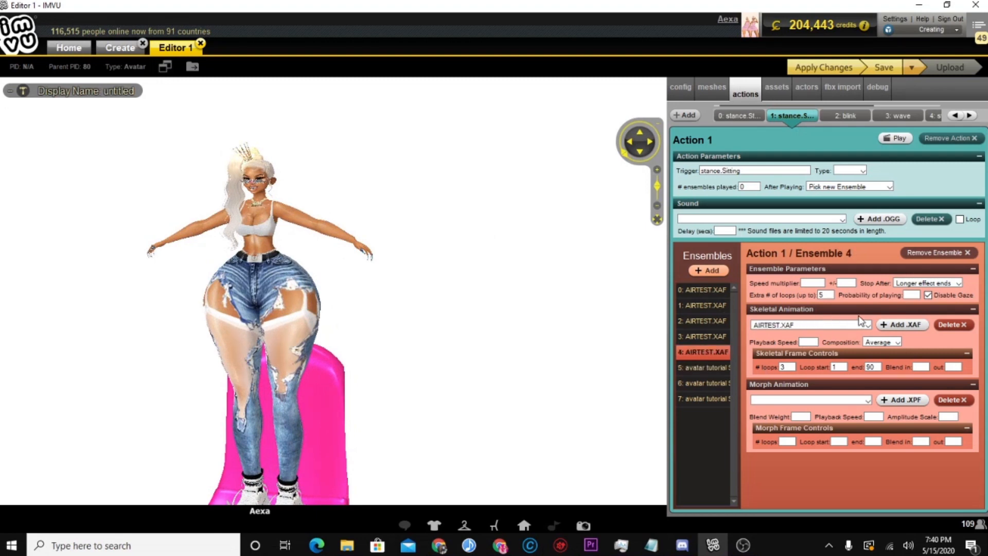
Load avatar tutorial SIT.XAF as the skeletal animation of stance.Sitting ensembles 4 and 3
{"action": "left_click", "coordinate": [897, 325]}
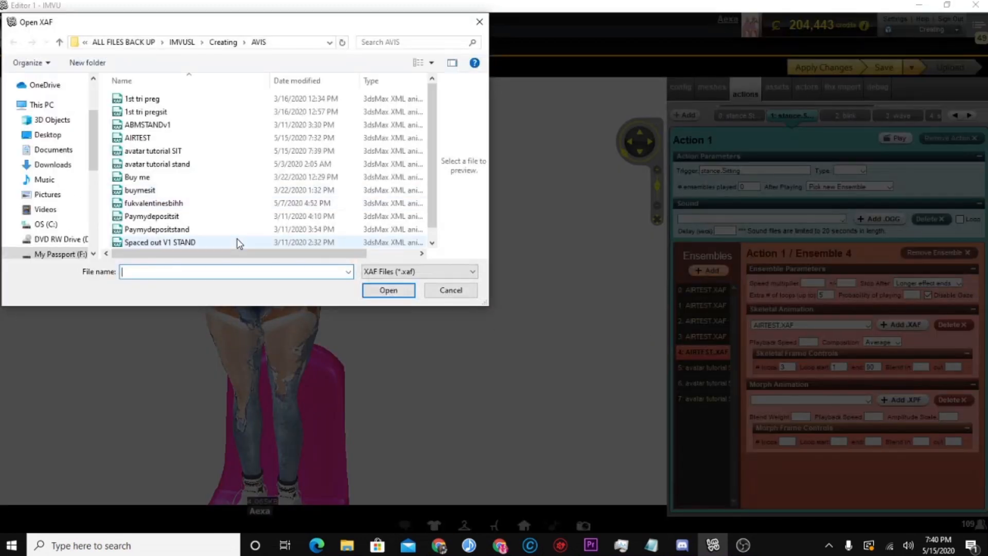
{"action": "double_click", "coordinate": [213, 152]}
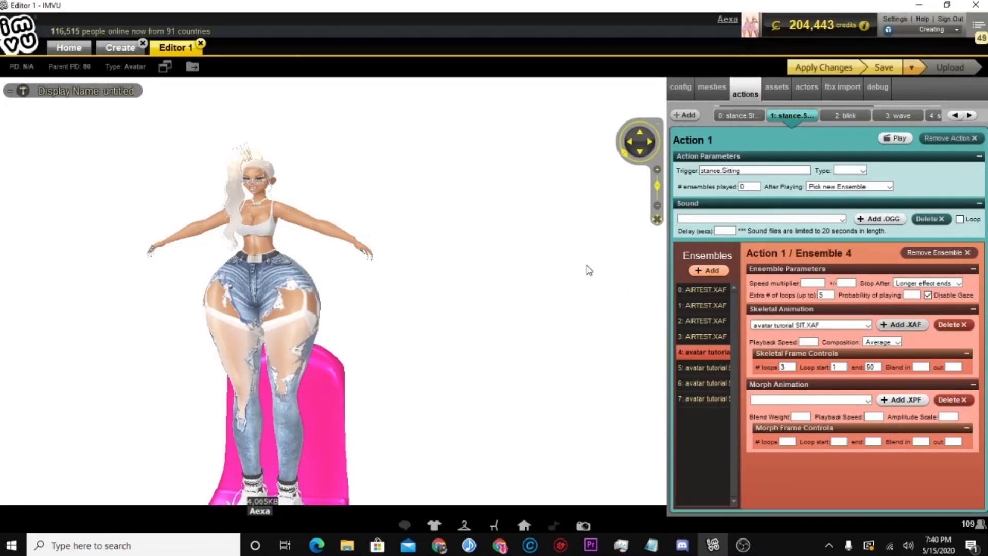
{"action": "left_click", "coordinate": [705, 336]}
{"action": "left_click", "coordinate": [902, 325]}
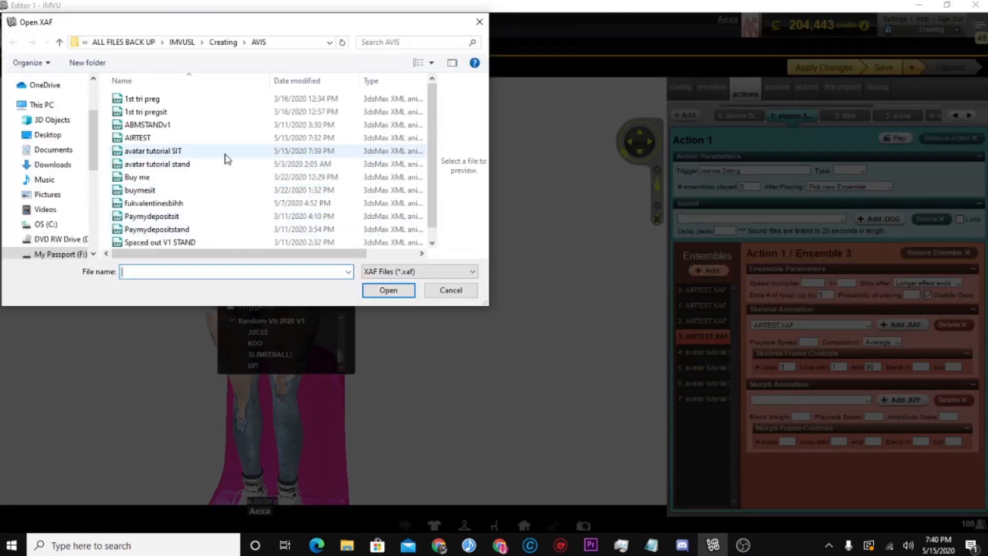
{"action": "double_click", "coordinate": [227, 157]}
Load avatar tutorial SIT.XAF as the skeletal animation of stance.Sitting ensembles 2, 1 and 0
{"action": "left_click", "coordinate": [716, 323]}
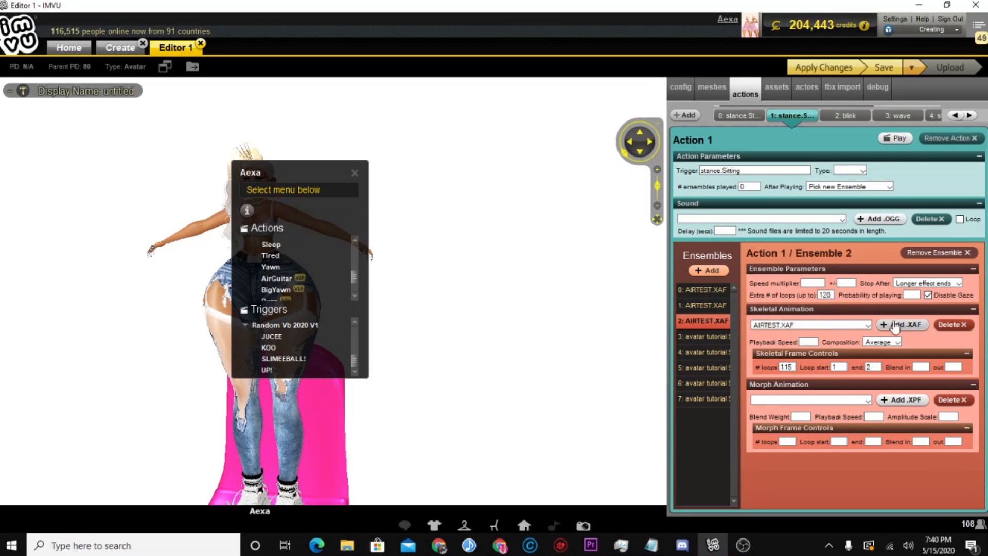
{"action": "left_click", "coordinate": [899, 327]}
{"action": "double_click", "coordinate": [205, 151]}
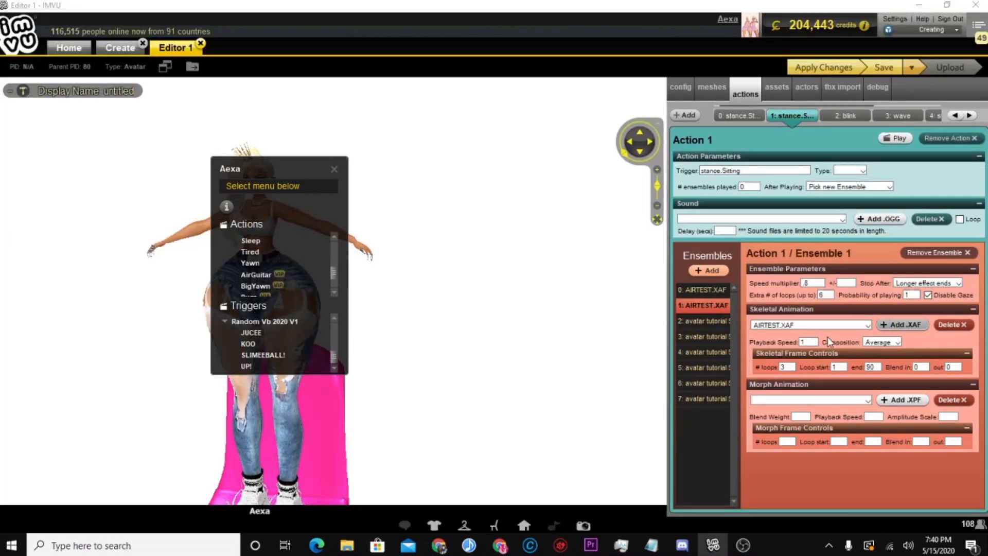
{"action": "left_click", "coordinate": [902, 324]}
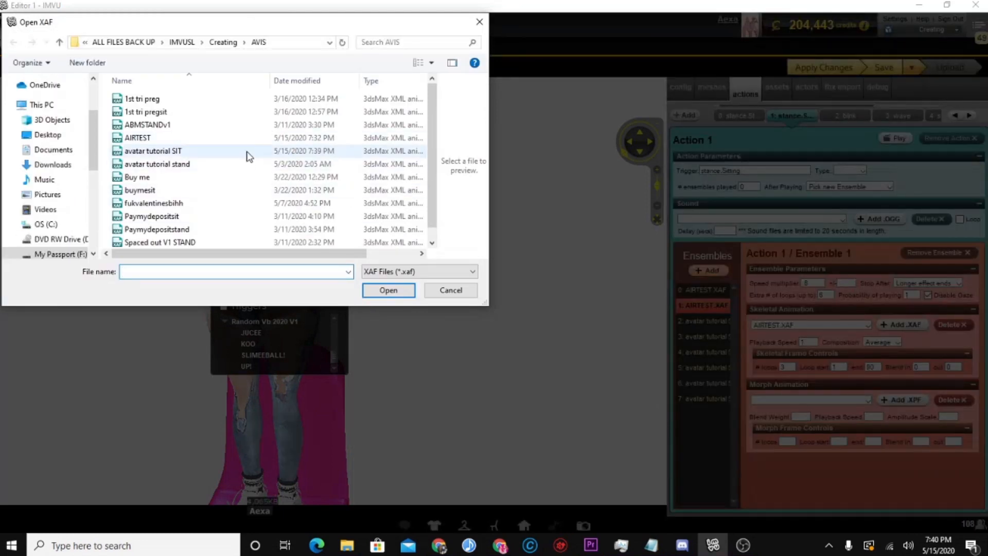
{"action": "double_click", "coordinate": [249, 155]}
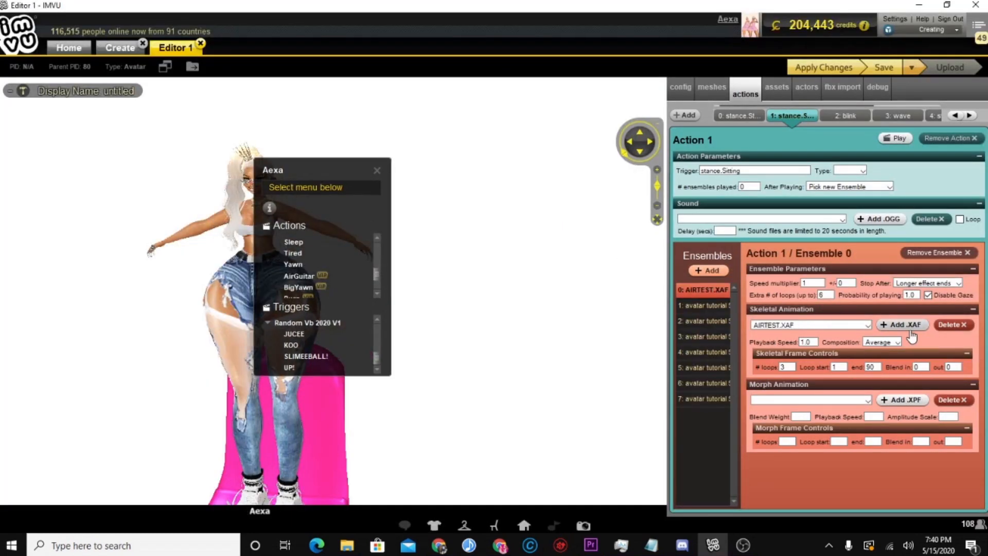
{"action": "left_click", "coordinate": [903, 325]}
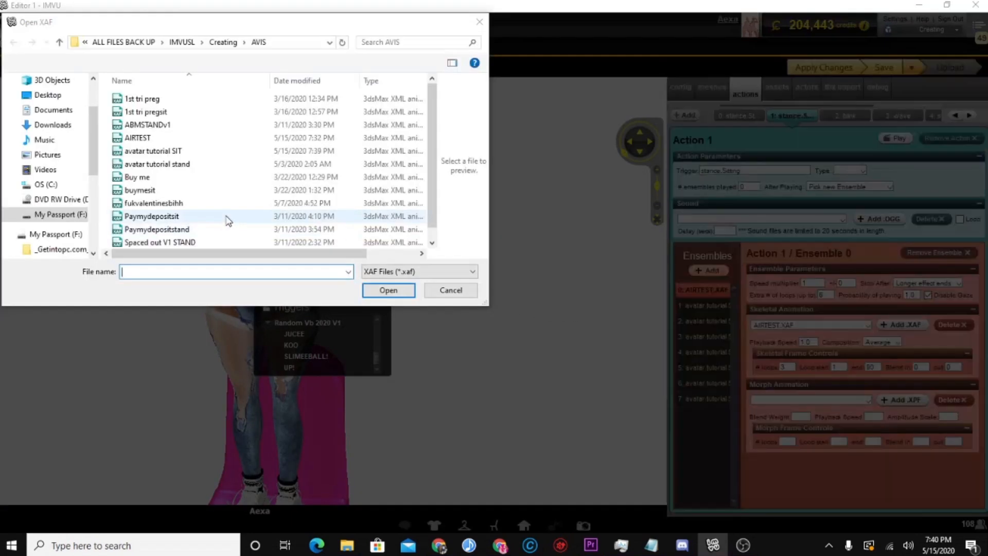
{"action": "double_click", "coordinate": [234, 151]}
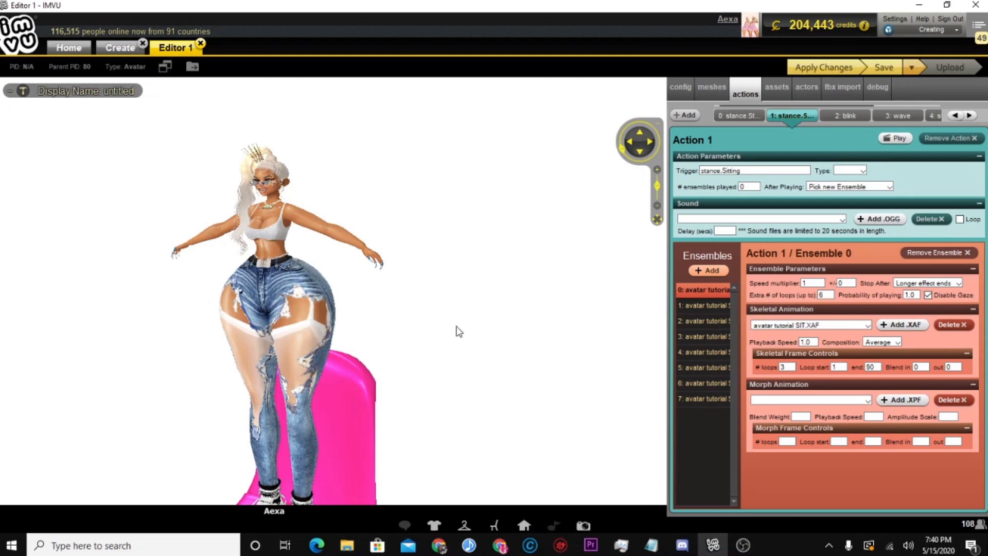
Examine how the avatar sits on the pink chair from several angles and distances
{"action": "left_click_drag", "start_coordinate": [374, 364], "coordinate": [359, 416]}
{"action": "scroll", "coordinate": [515, 371], "scroll_direction": "down", "scroll_amount": 3}
{"action": "scroll", "coordinate": [290, 354], "scroll_direction": "up", "scroll_amount": 3}
{"action": "scroll", "coordinate": [445, 417], "scroll_direction": "down", "scroll_amount": 5}
{"action": "scroll", "coordinate": [457, 400], "scroll_direction": "up", "scroll_amount": 2}
{"action": "scroll", "coordinate": [432, 406], "scroll_direction": "down", "scroll_amount": 3}
{"action": "scroll", "coordinate": [384, 409], "scroll_direction": "down", "scroll_amount": 3}
{"action": "scroll", "coordinate": [402, 407], "scroll_direction": "up", "scroll_amount": 3}
{"action": "scroll", "coordinate": [361, 415], "scroll_direction": "down", "scroll_amount": 2}
{"action": "left_click_drag", "start_coordinate": [442, 448], "coordinate": [525, 458]}
{"action": "scroll", "coordinate": [525, 458], "scroll_direction": "down", "scroll_amount": 2}
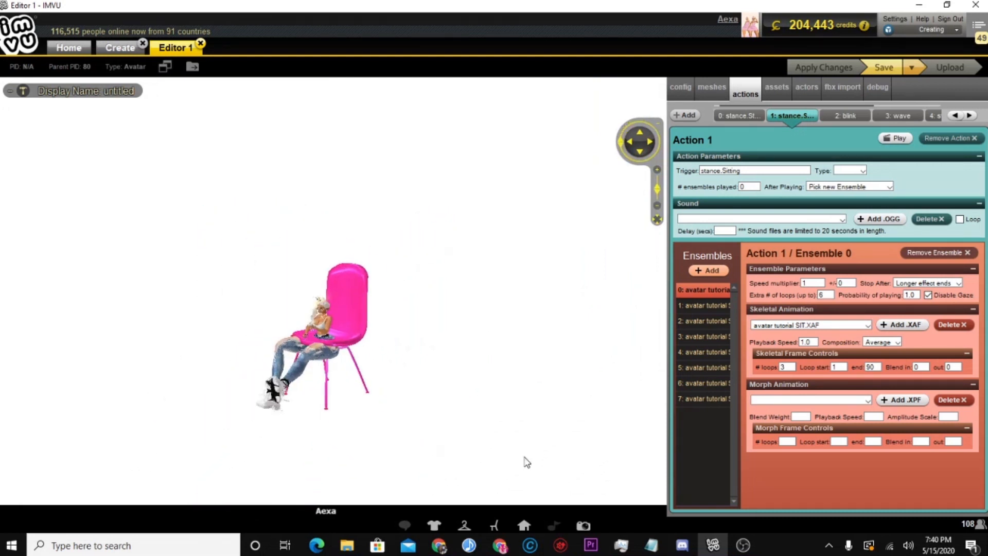
{"action": "scroll", "coordinate": [284, 363], "scroll_direction": "up", "scroll_amount": 4}
{"action": "left_click_drag", "start_coordinate": [364, 380], "coordinate": [426, 368]}
{"action": "scroll", "coordinate": [417, 377], "scroll_direction": "down", "scroll_amount": 4}
{"action": "scroll", "coordinate": [407, 381], "scroll_direction": "up", "scroll_amount": 2}
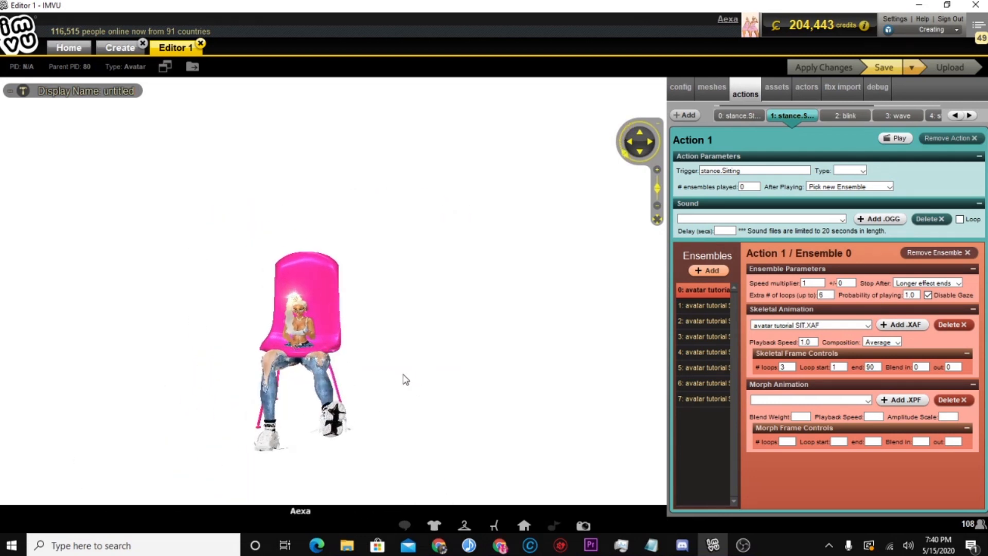
{"action": "scroll", "coordinate": [394, 375], "scroll_direction": "up", "scroll_amount": 3}
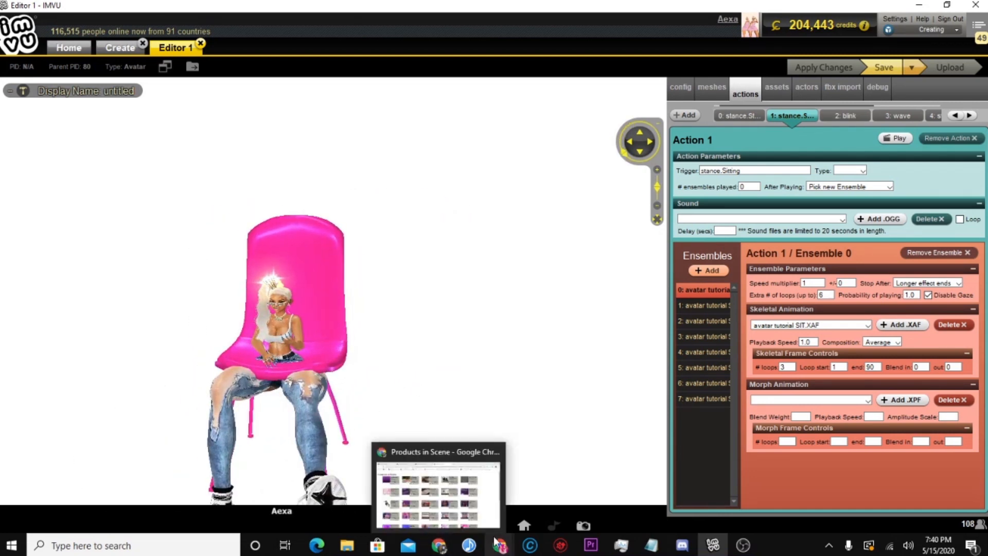
Return to Deliverance Pose Maker, raise the seated figure above the ground and export the pose's XAF to the clipboard
{"action": "mouse_move", "coordinate": [502, 546]}
{"action": "left_click", "coordinate": [453, 489]}
{"action": "left_click_drag", "start_coordinate": [350, 296], "coordinate": [216, 347]}
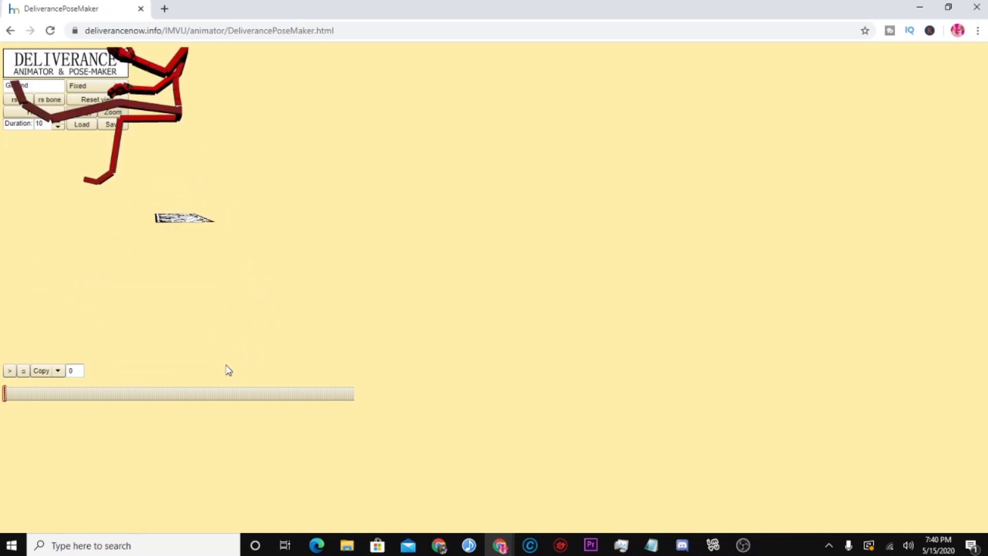
{"action": "left_click", "coordinate": [111, 122]}
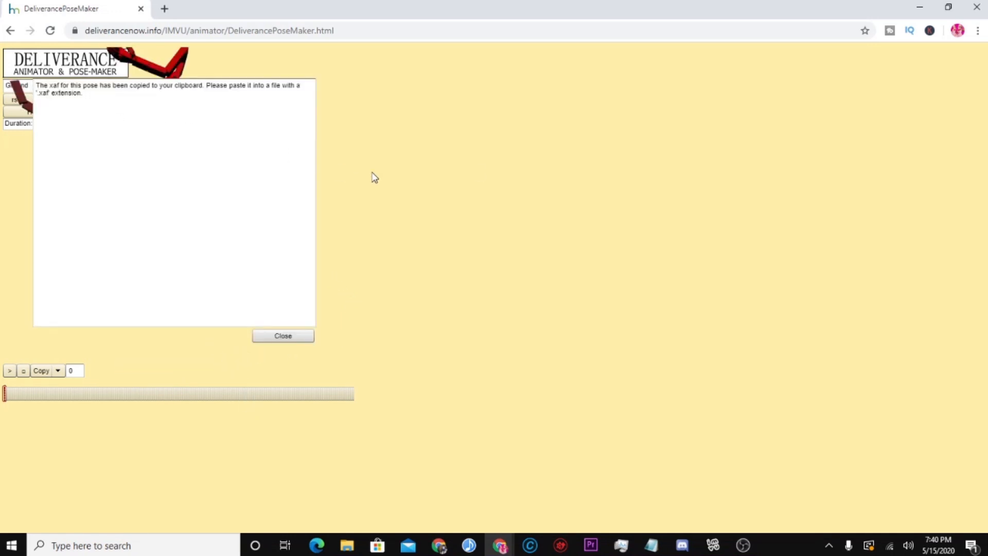
Replace all the text of avatar tutorial SIT in Notepad with the newly copied XAF and save the file
{"action": "left_click", "coordinate": [651, 545]}
{"action": "left_click", "coordinate": [212, 109]}
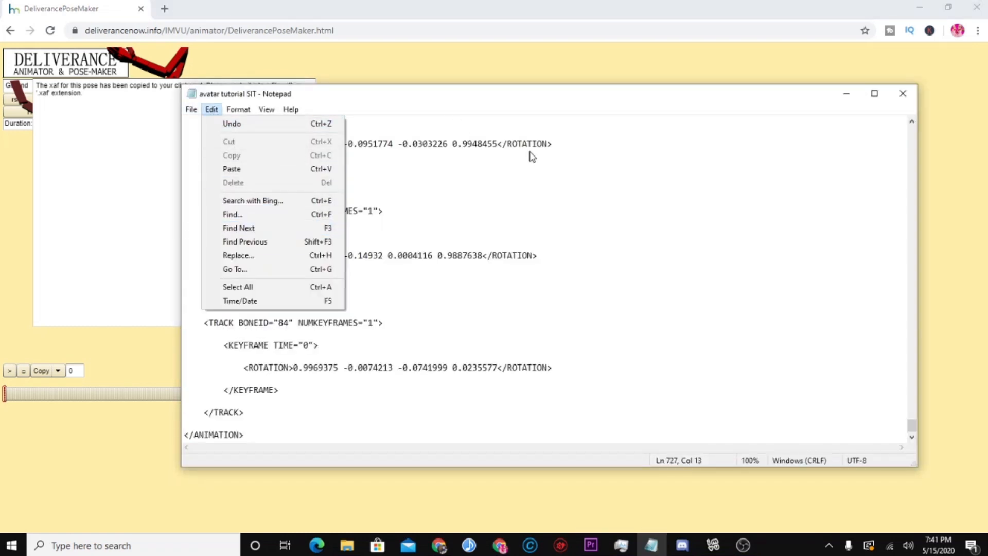
{"action": "left_click", "coordinate": [523, 157]}
{"action": "left_click", "coordinate": [212, 109]}
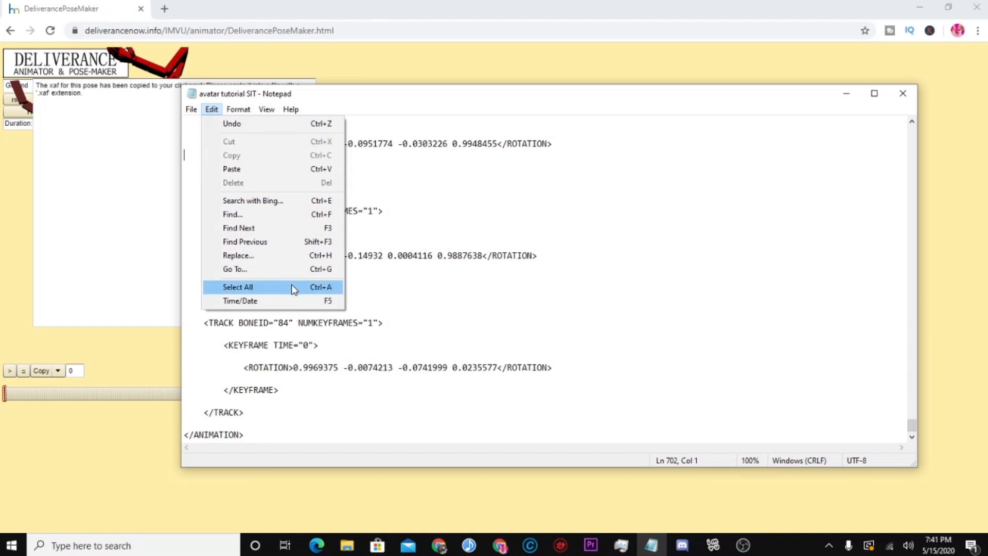
{"action": "left_click", "coordinate": [238, 286]}
{"action": "left_click", "coordinate": [212, 109]}
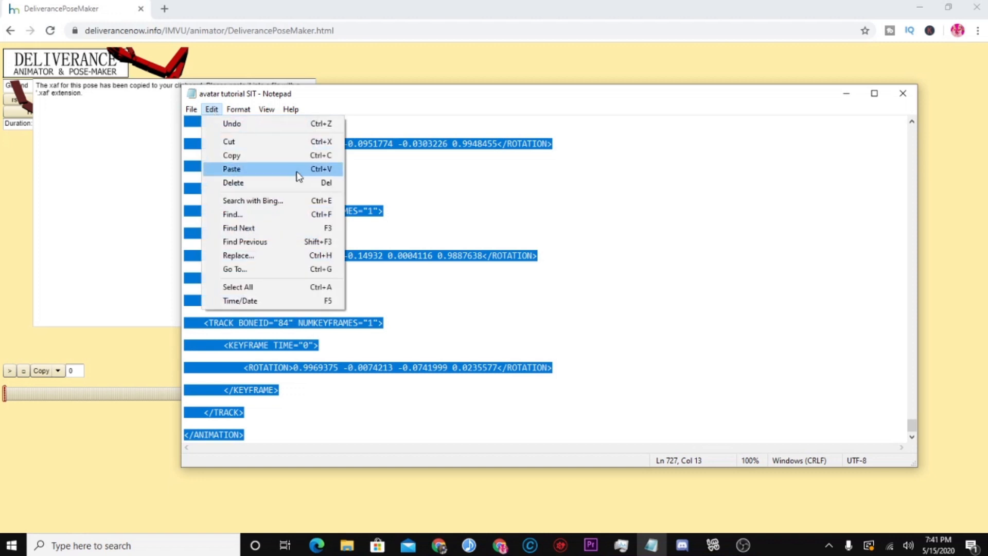
{"action": "left_click", "coordinate": [232, 169]}
{"action": "left_click", "coordinate": [191, 109]}
{"action": "left_click", "coordinate": [227, 165]}
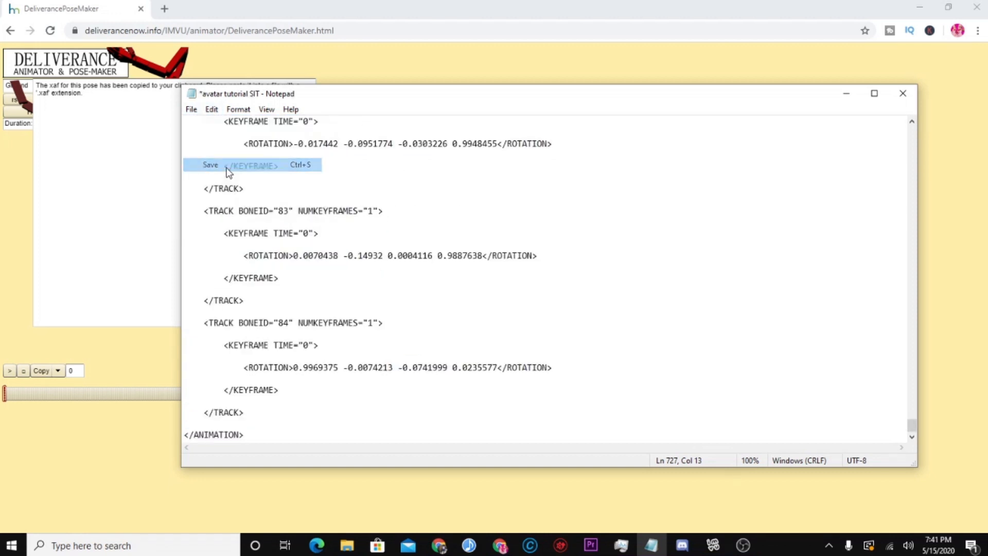
Return to the IMVU editor and reload avatar tutorial SIT.XAF as the skeletal animation of stance.Sitting ensembles 0, 1 and 2
{"action": "left_click", "coordinate": [712, 544]}
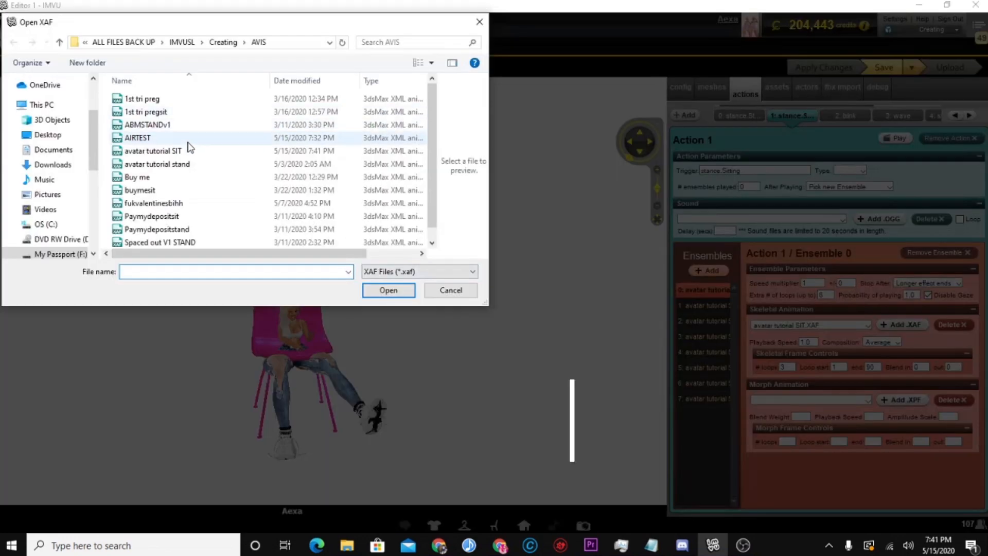
{"action": "left_click", "coordinate": [242, 135]}
{"action": "double_click", "coordinate": [242, 135]}
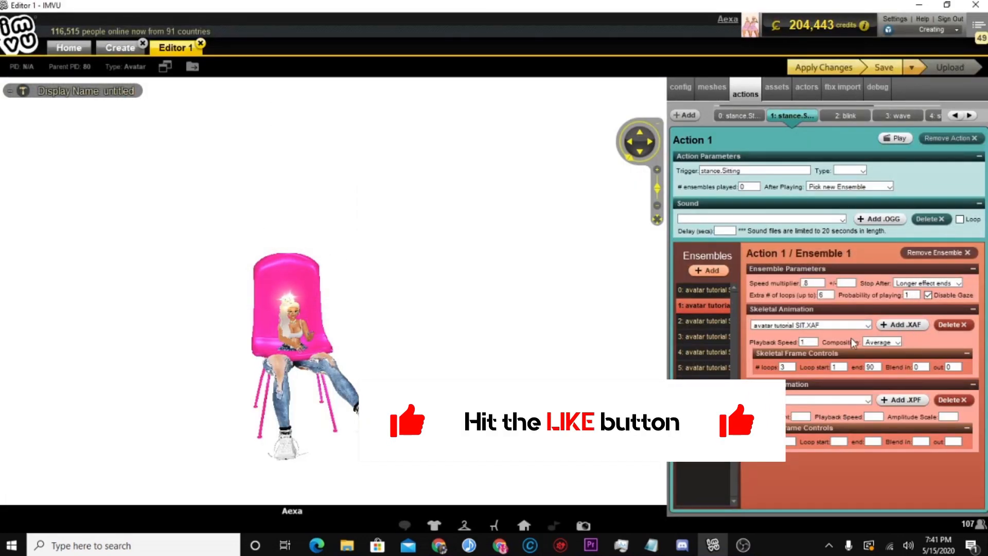
{"action": "left_click", "coordinate": [892, 311]}
{"action": "left_click", "coordinate": [883, 310]}
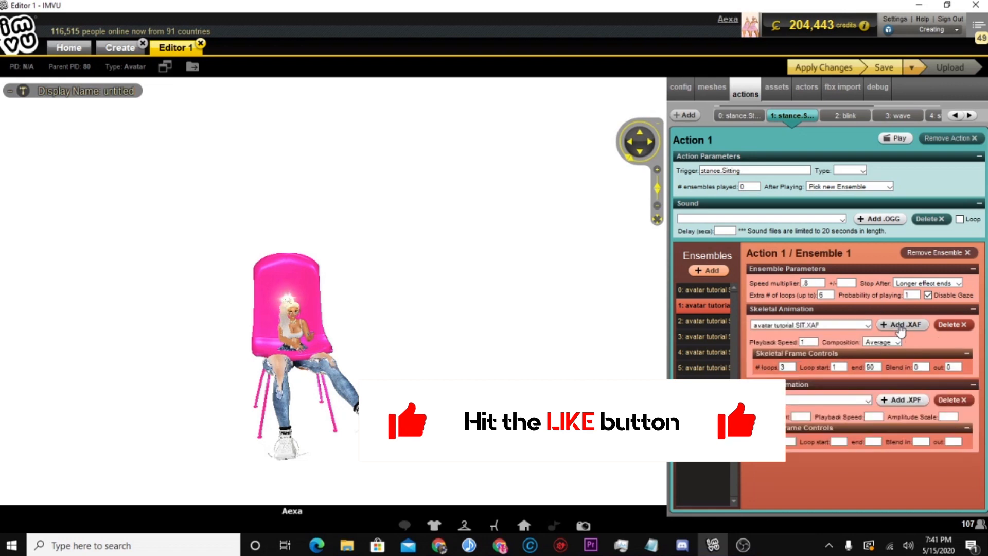
{"action": "left_click", "coordinate": [898, 325]}
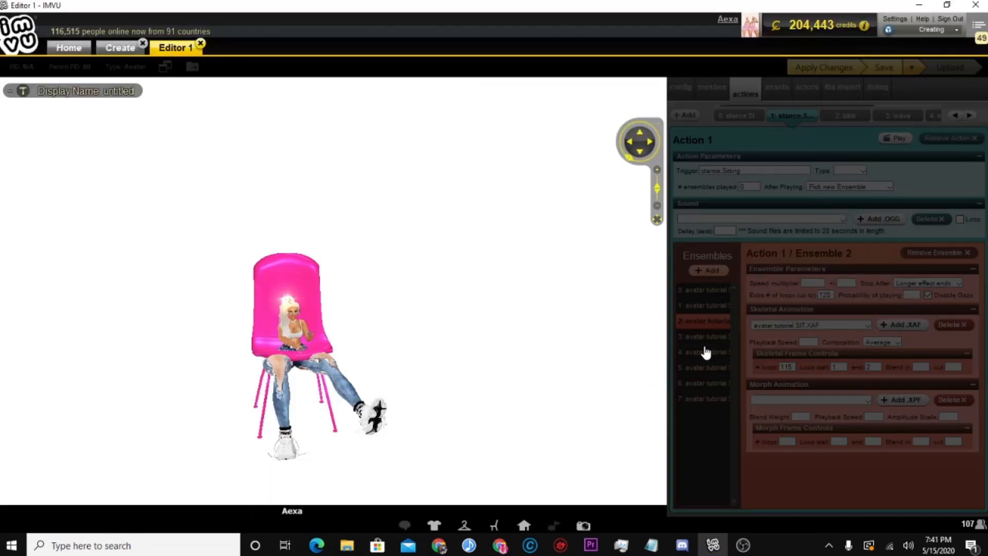
Reload avatar tutorial SIT.XAF as the skeletal animation of stance.Sitting ensembles 3 and 4
{"action": "left_click", "coordinate": [703, 337]}
{"action": "left_click", "coordinate": [906, 326]}
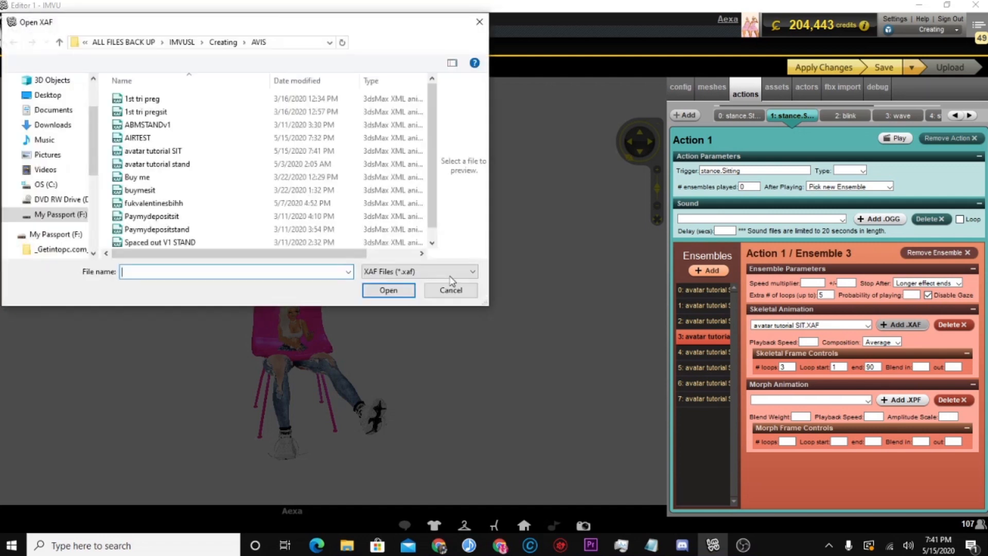
{"action": "double_click", "coordinate": [179, 150]}
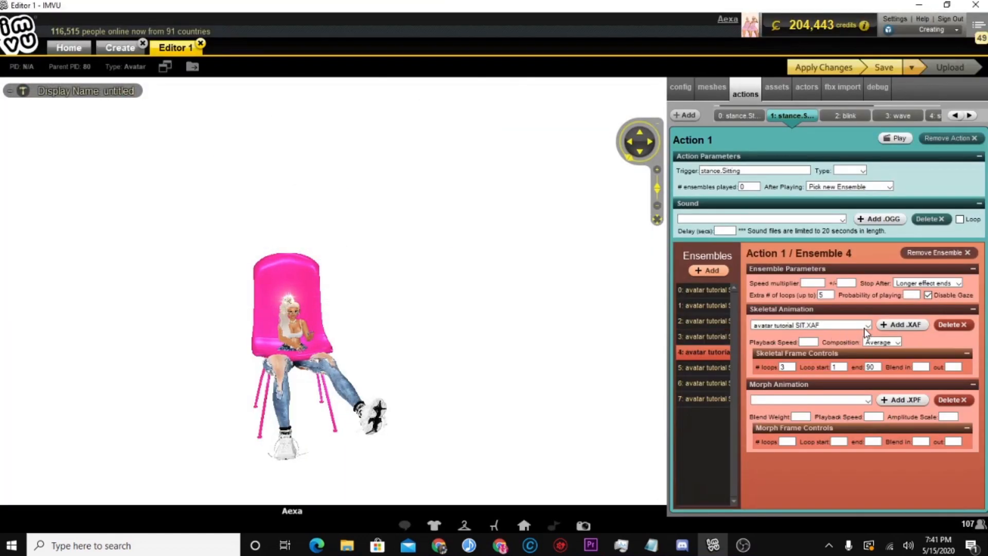
{"action": "left_click", "coordinate": [901, 325]}
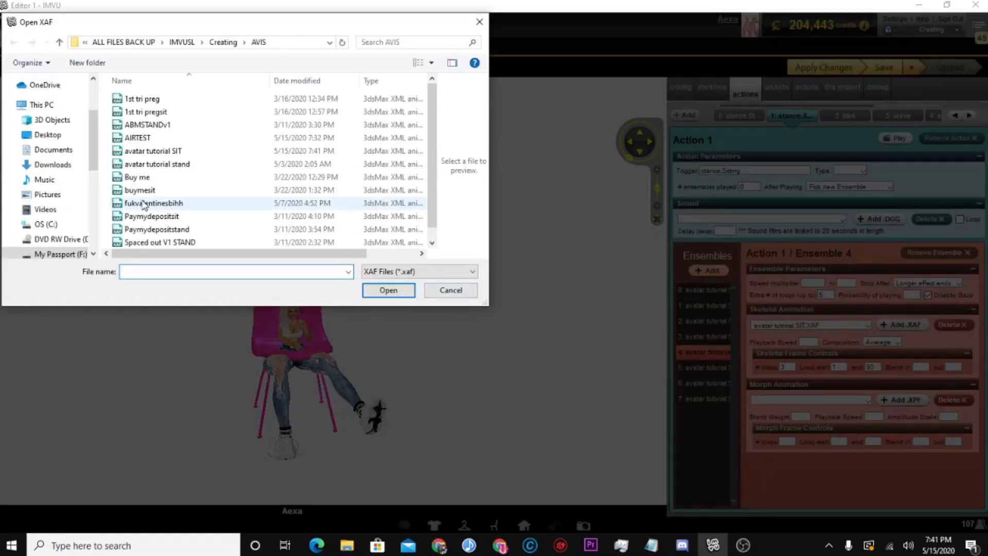
{"action": "double_click", "coordinate": [151, 151]}
Reload avatar tutorial SIT.XAF in stance.Sitting ensembles 5, 6 and 7, then apply the changes and check the avatar on the chair
{"action": "left_click", "coordinate": [704, 367]}
{"action": "left_click", "coordinate": [901, 325]}
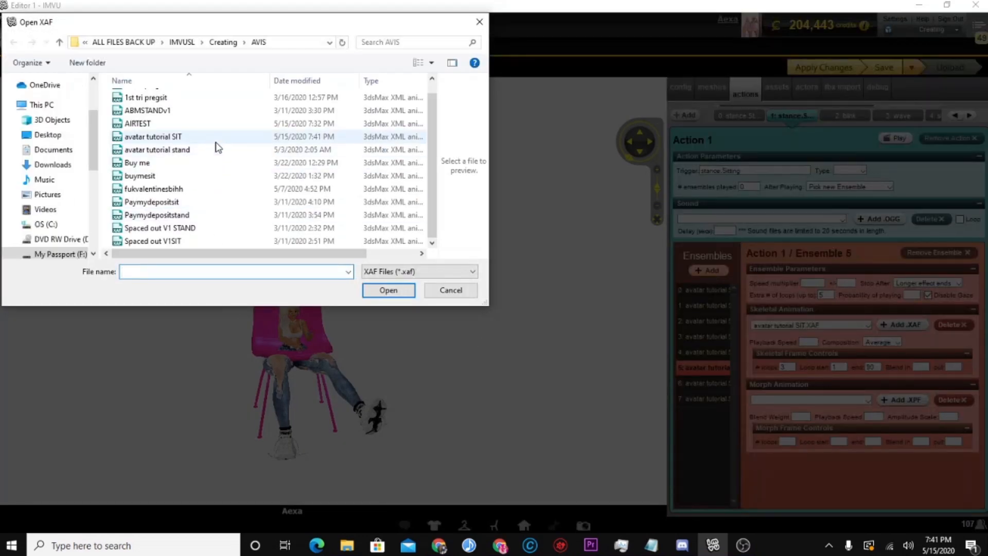
{"action": "double_click", "coordinate": [216, 140]}
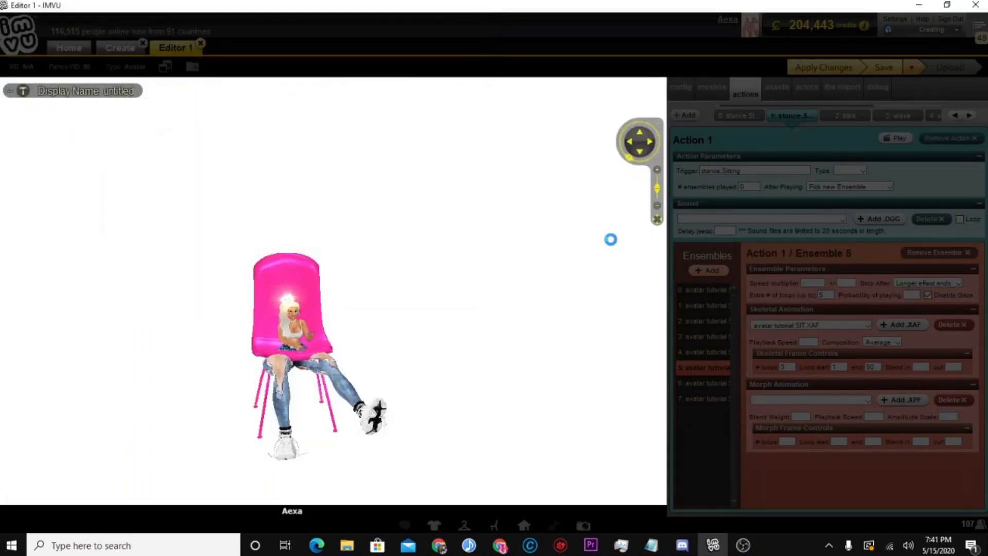
{"action": "left_click", "coordinate": [701, 385]}
{"action": "left_click", "coordinate": [915, 328]}
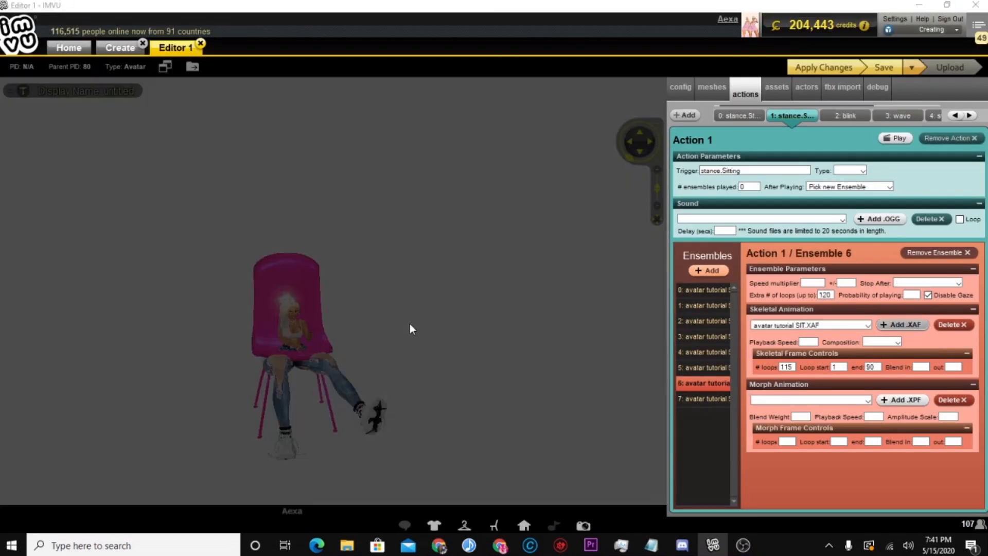
{"action": "double_click", "coordinate": [179, 163]}
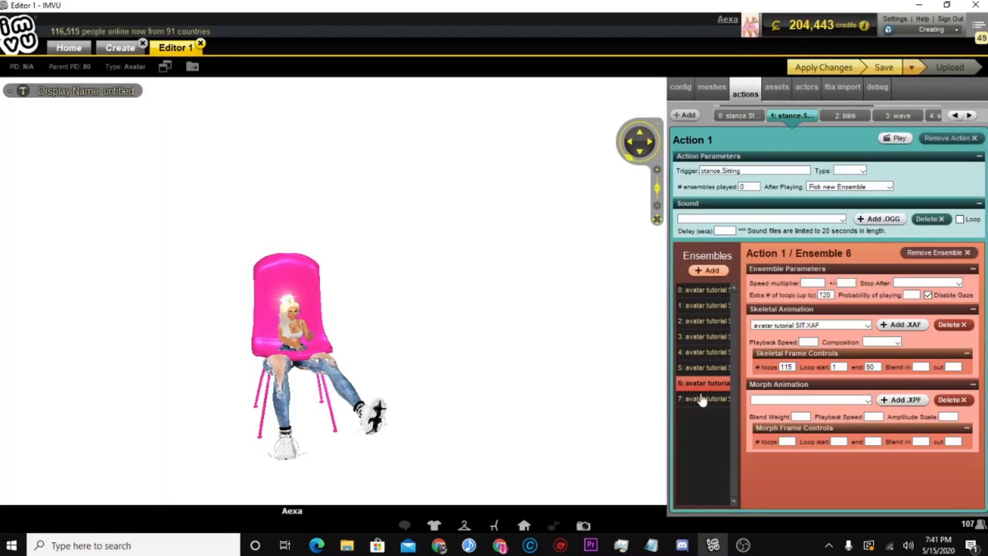
{"action": "left_click", "coordinate": [897, 326]}
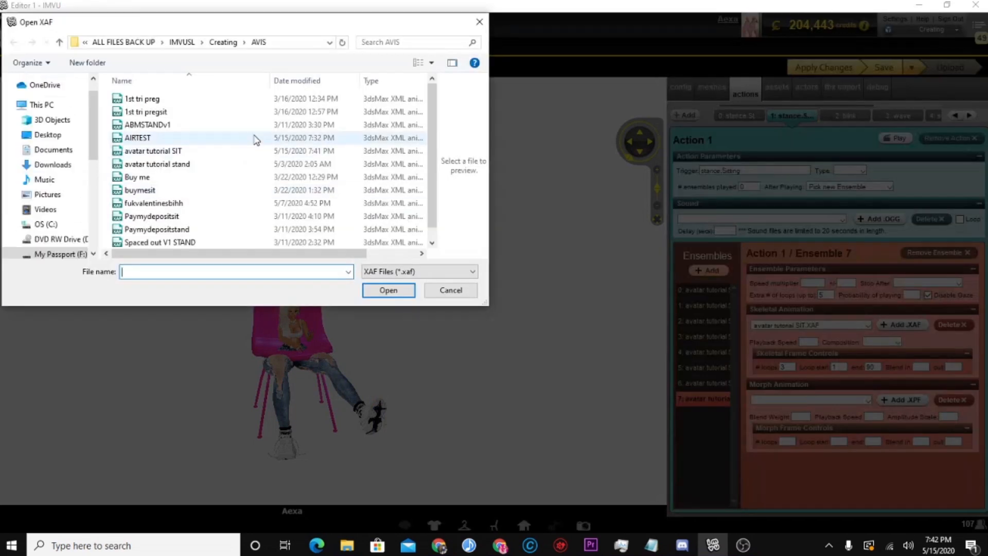
{"action": "double_click", "coordinate": [260, 149]}
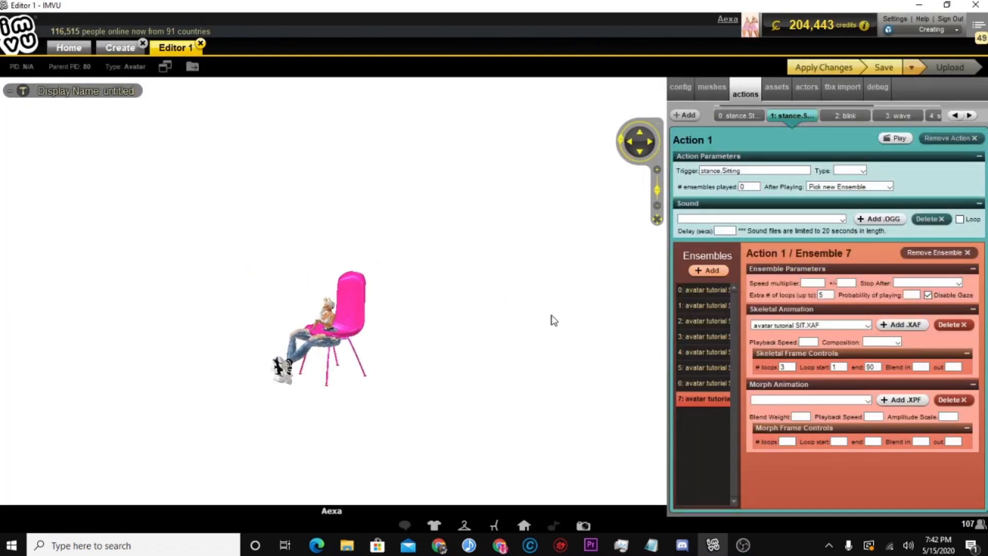
{"action": "scroll", "coordinate": [465, 261], "scroll_direction": "up", "scroll_amount": 5}
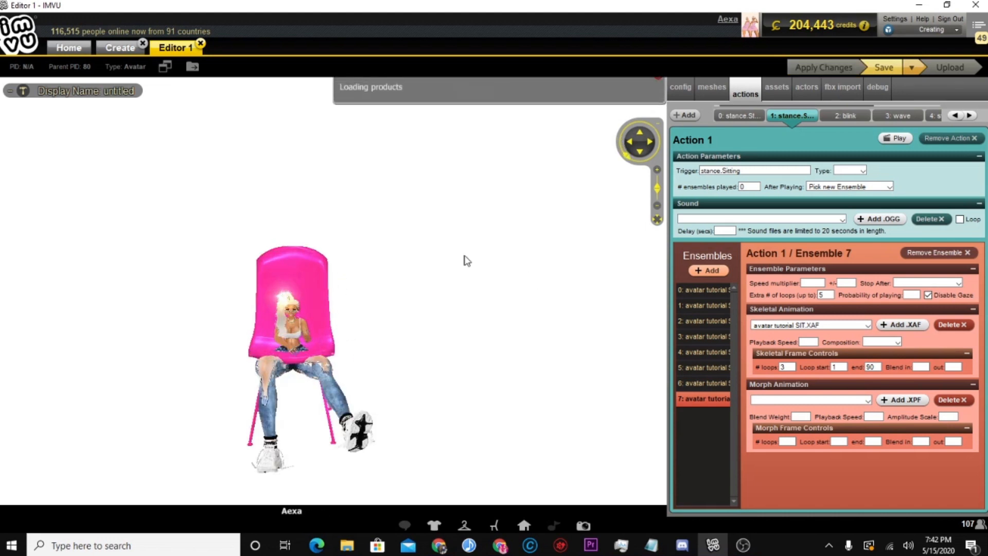
{"action": "left_click_drag", "start_coordinate": [453, 259], "coordinate": [441, 494]}
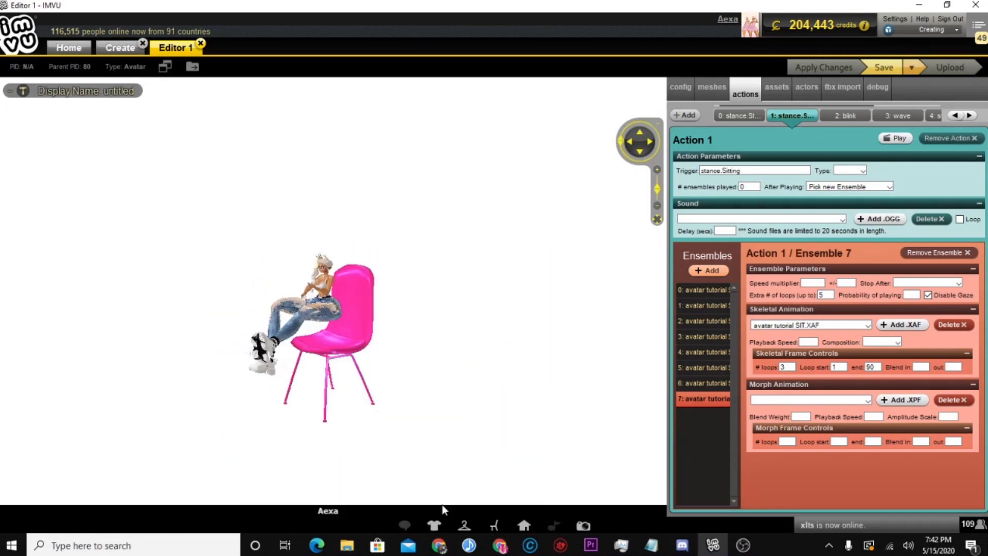
Return to Deliverance Pose Maker, dismiss the export message and lower the seated figure closer to the ground
{"action": "mouse_move", "coordinate": [507, 548]}
{"action": "left_click", "coordinate": [453, 496]}
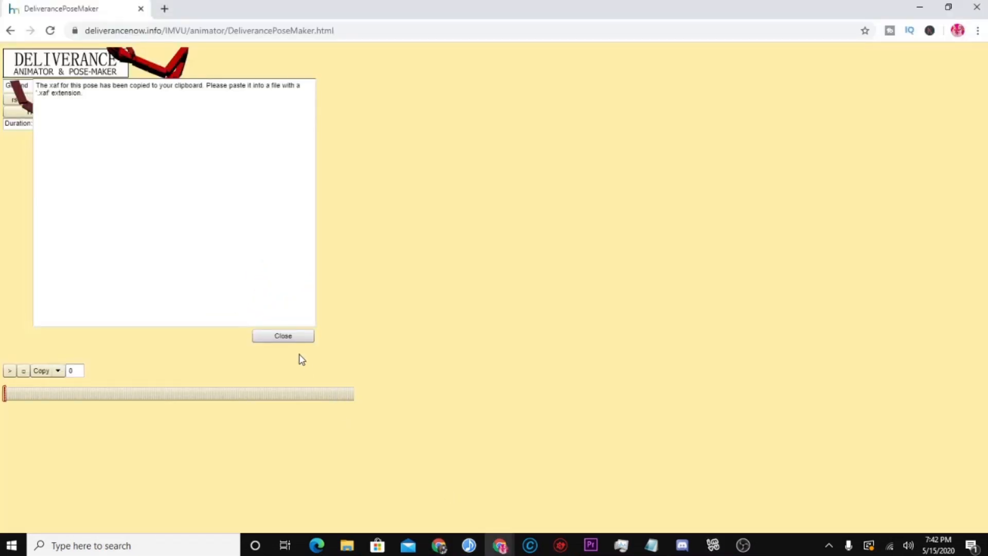
{"action": "left_click", "coordinate": [292, 336]}
{"action": "scroll", "coordinate": [181, 252], "scroll_direction": "down", "scroll_amount": 3}
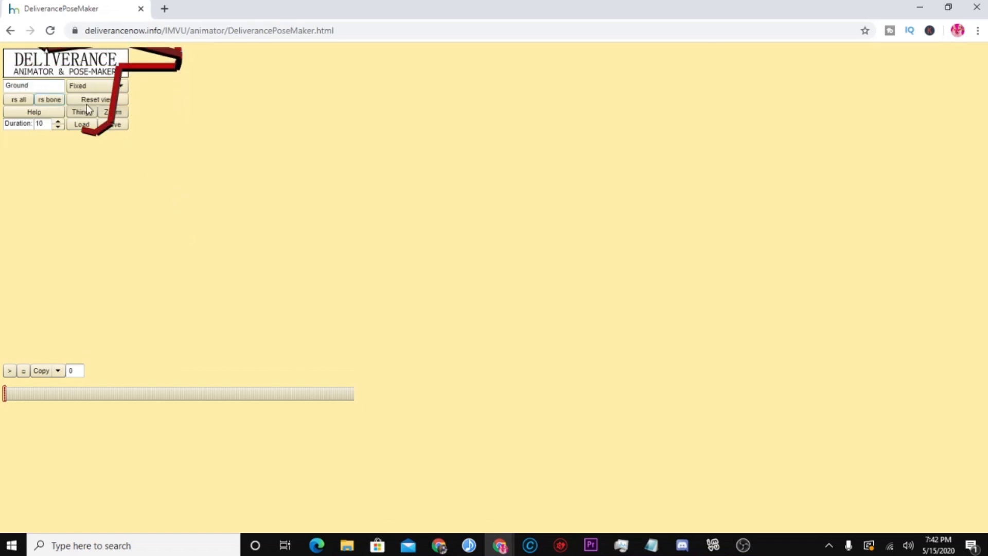
{"action": "left_click", "coordinate": [108, 100]}
{"action": "left_click_drag", "start_coordinate": [187, 166], "coordinate": [210, 344]}
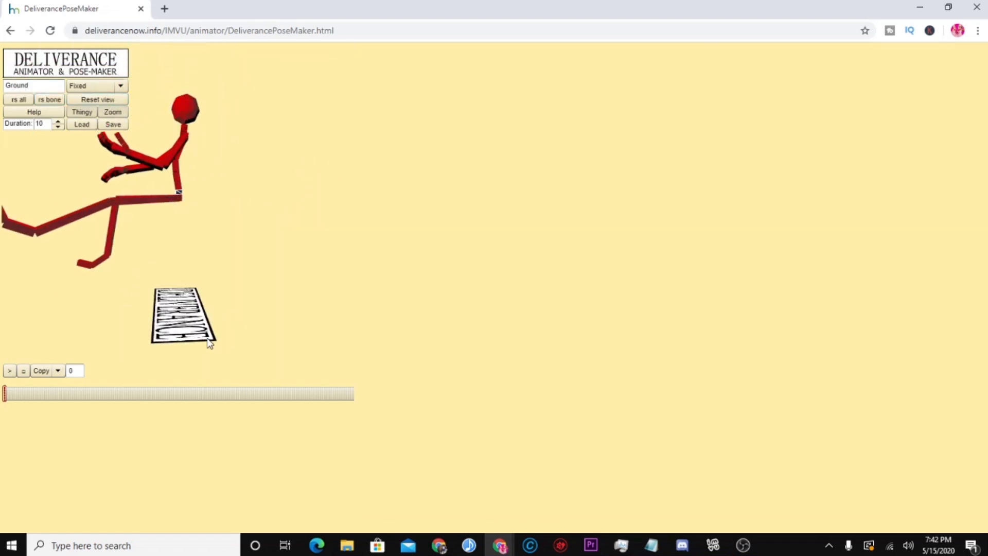
{"action": "scroll", "coordinate": [193, 310], "scroll_direction": "down", "scroll_amount": 5}
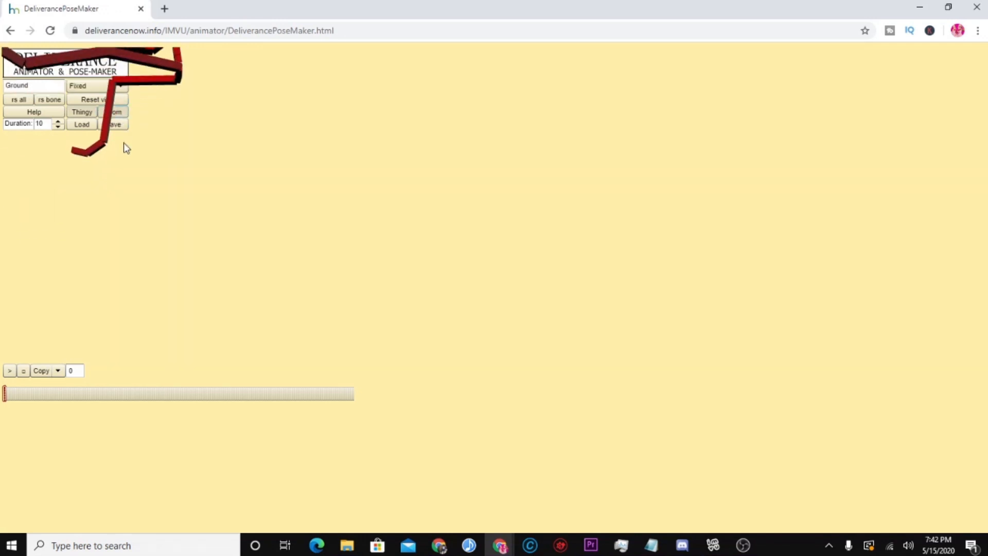
{"action": "left_click", "coordinate": [94, 101]}
{"action": "left_click_drag", "start_coordinate": [209, 222], "coordinate": [161, 313]}
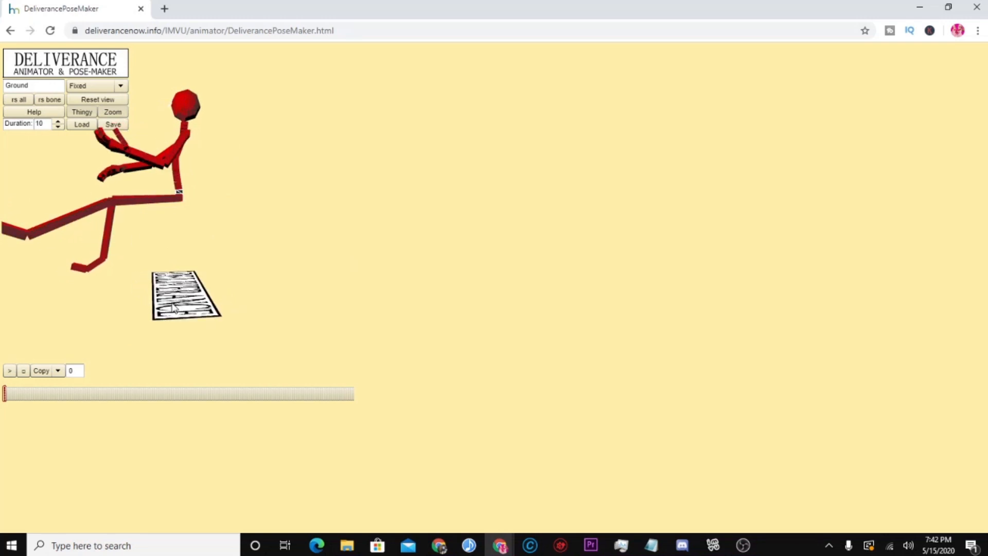
{"action": "scroll", "coordinate": [174, 308], "scroll_direction": "down", "scroll_amount": 4}
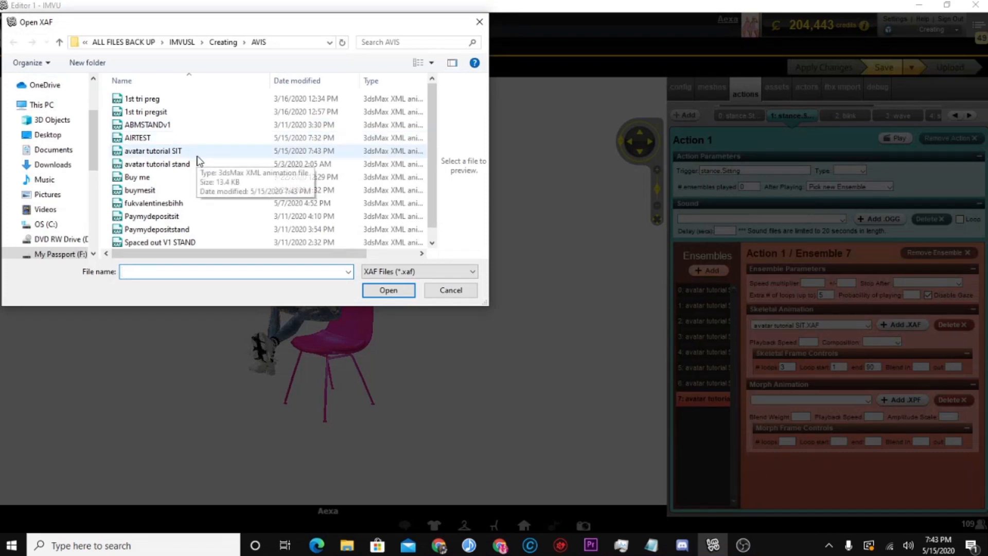
Load the updated avatar tutorial SIT.XAF as the skeletal animation of stance.Sitting ensembles 7 and 6 in IMVU
{"action": "double_click", "coordinate": [195, 151]}
{"action": "left_click", "coordinate": [697, 383]}
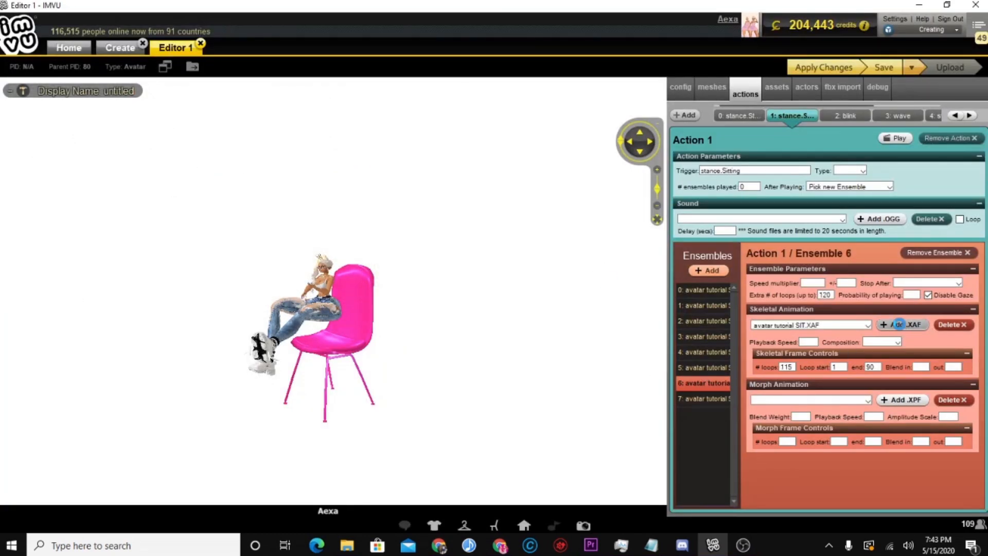
{"action": "left_click", "coordinate": [898, 325]}
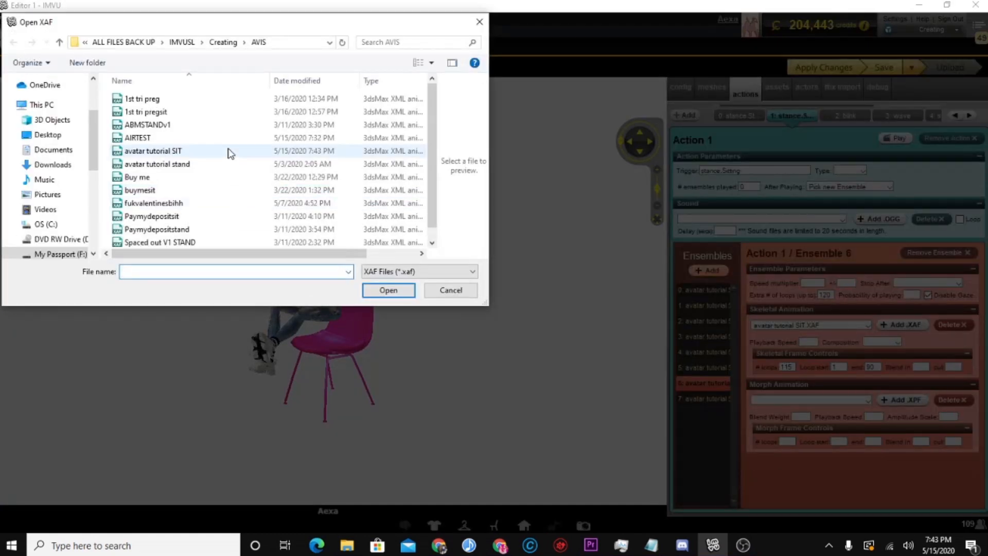
{"action": "double_click", "coordinate": [230, 150]}
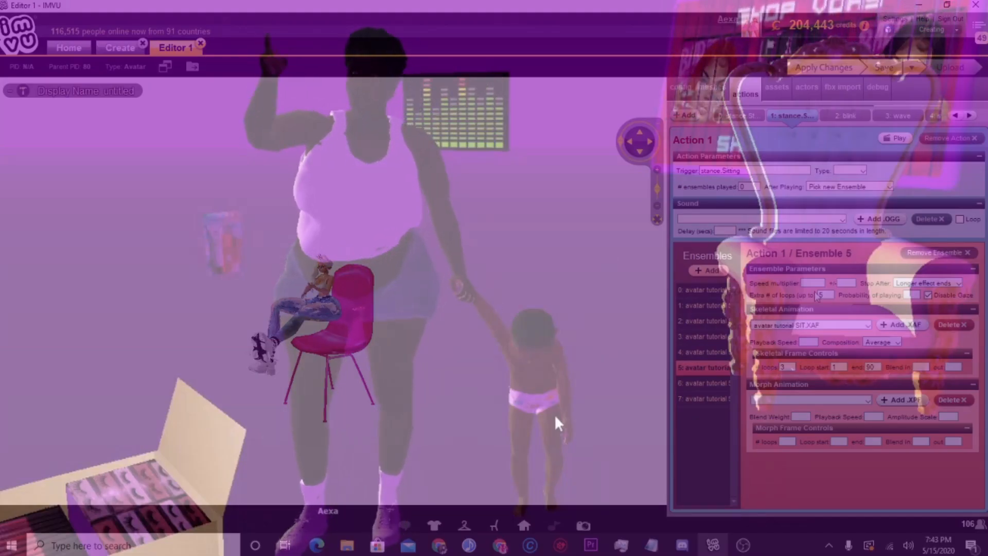
Load the updated avatar tutorial SIT.XAF as the skeletal animation of stance.Sitting ensembles 5 and 4
{"action": "left_click", "coordinate": [904, 325]}
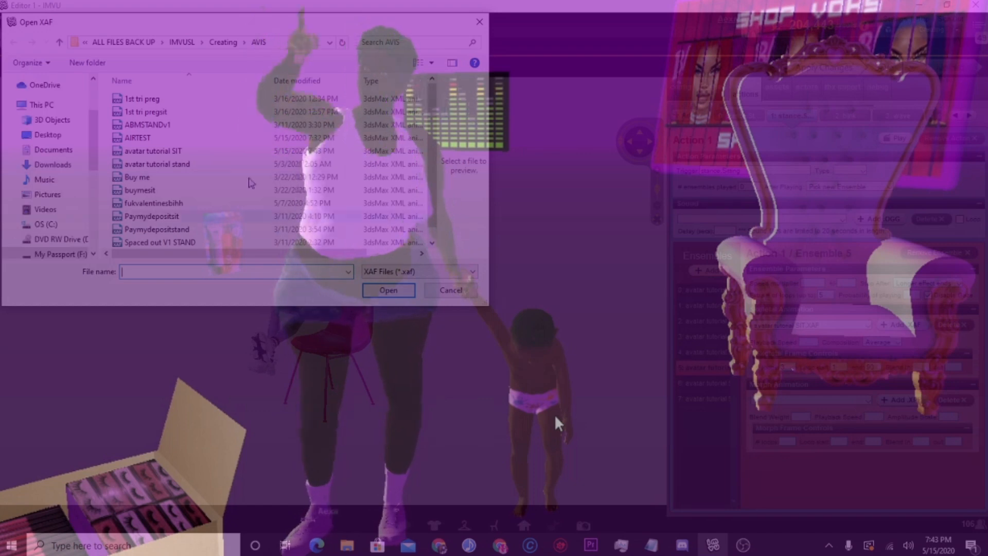
{"action": "double_click", "coordinate": [249, 177]}
{"action": "left_click", "coordinate": [715, 354]}
{"action": "left_click", "coordinate": [903, 325]}
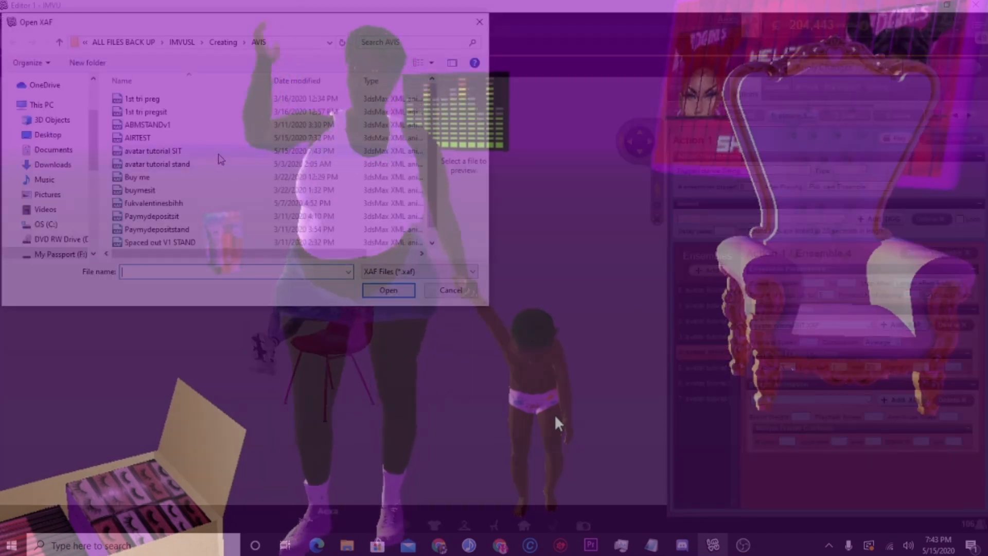
{"action": "double_click", "coordinate": [218, 168]}
Load the updated avatar tutorial SIT.XAF in stance.Sitting ensembles 3 down to 0 and apply the changes to check the seat fit
{"action": "left_click", "coordinate": [709, 336]}
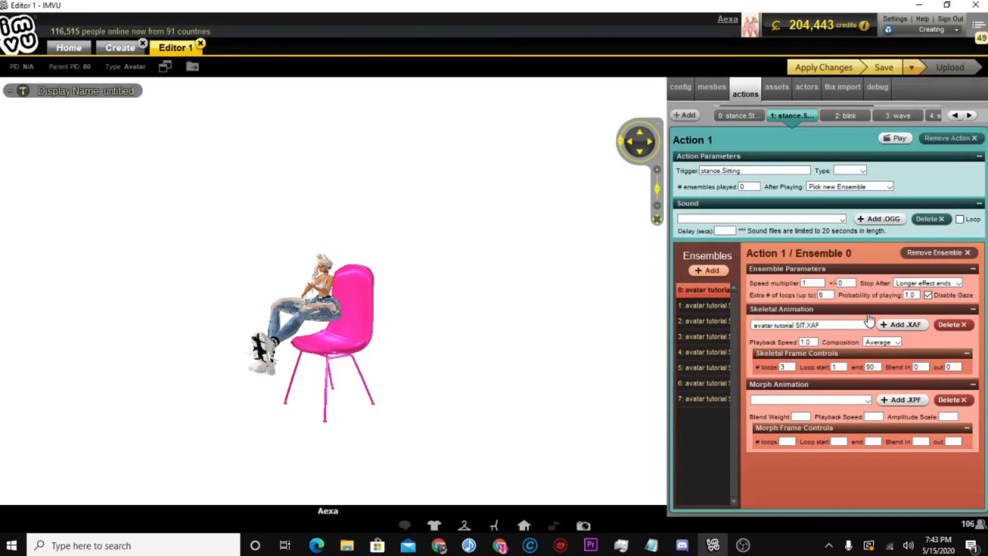
{"action": "left_click", "coordinate": [892, 324]}
{"action": "double_click", "coordinate": [283, 149]}
{"action": "scroll", "coordinate": [463, 306], "scroll_direction": "up", "scroll_amount": 3}
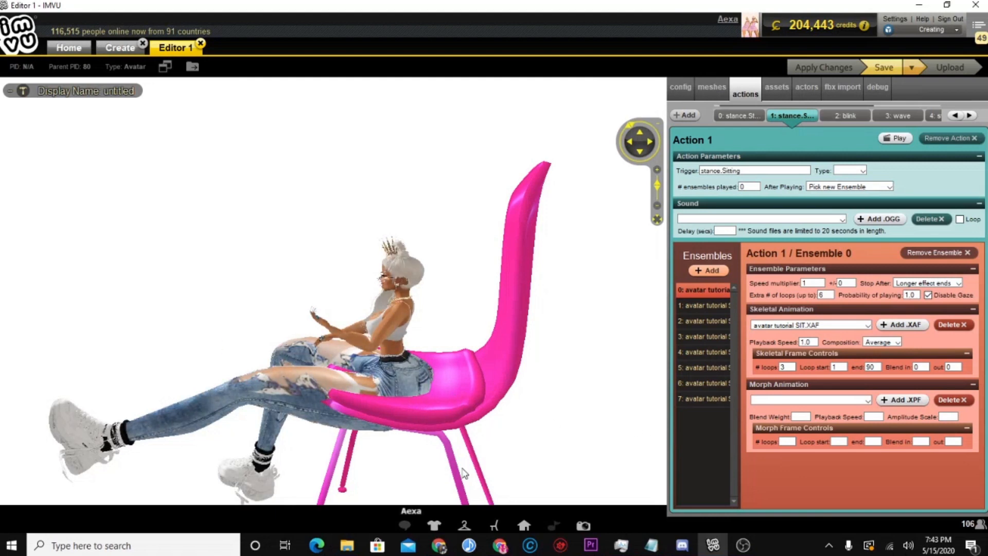
Export the readjusted seated pose's XAF from Deliverance Pose Maker and replace the text of avatar tutorial SIT in Notepad with it
{"action": "mouse_move", "coordinate": [500, 549]}
{"action": "left_click", "coordinate": [428, 484]}
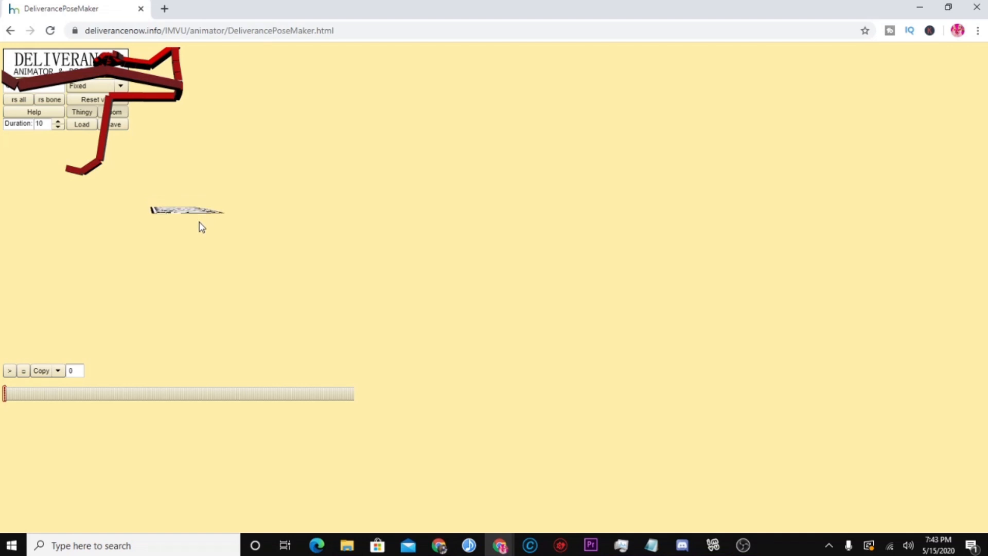
{"action": "left_click", "coordinate": [118, 126]}
{"action": "key", "text": "alt+Tab"}
{"action": "left_click", "coordinate": [210, 109]}
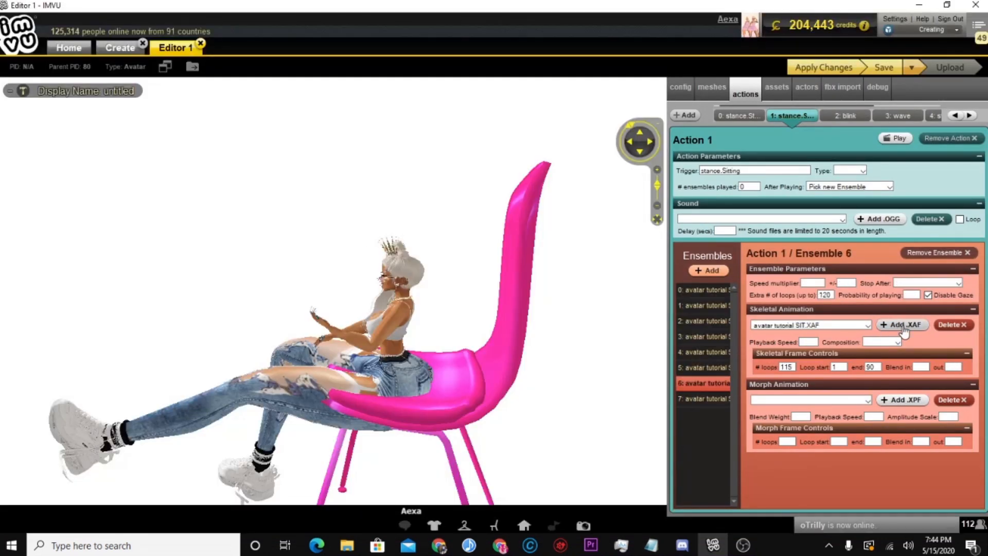
Load the newly saved avatar tutorial SIT.XAF in stance.Sitting ensembles 6 and 7, then apply the changes and check the avatar's seat
{"action": "left_click", "coordinate": [904, 327]}
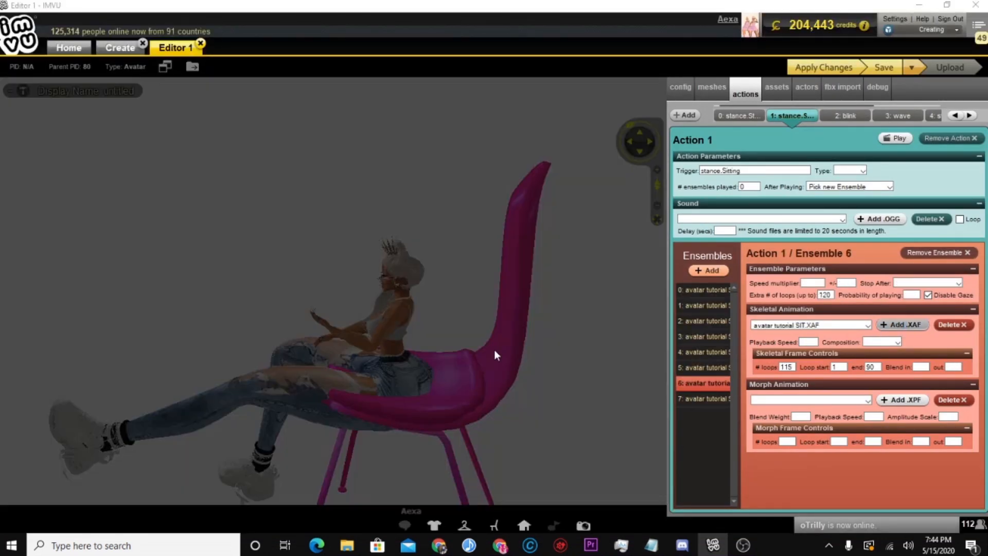
{"action": "double_click", "coordinate": [259, 152]}
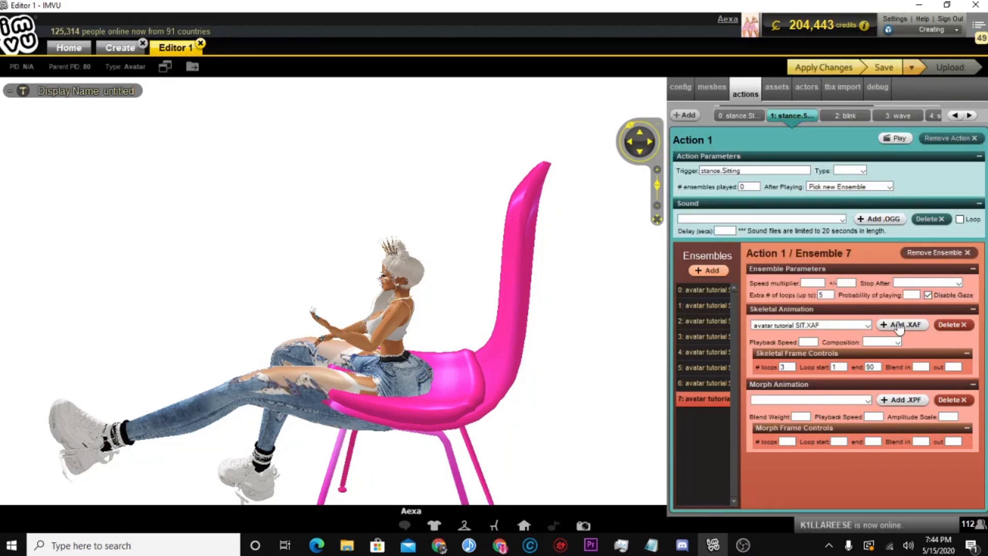
{"action": "left_click", "coordinate": [898, 325]}
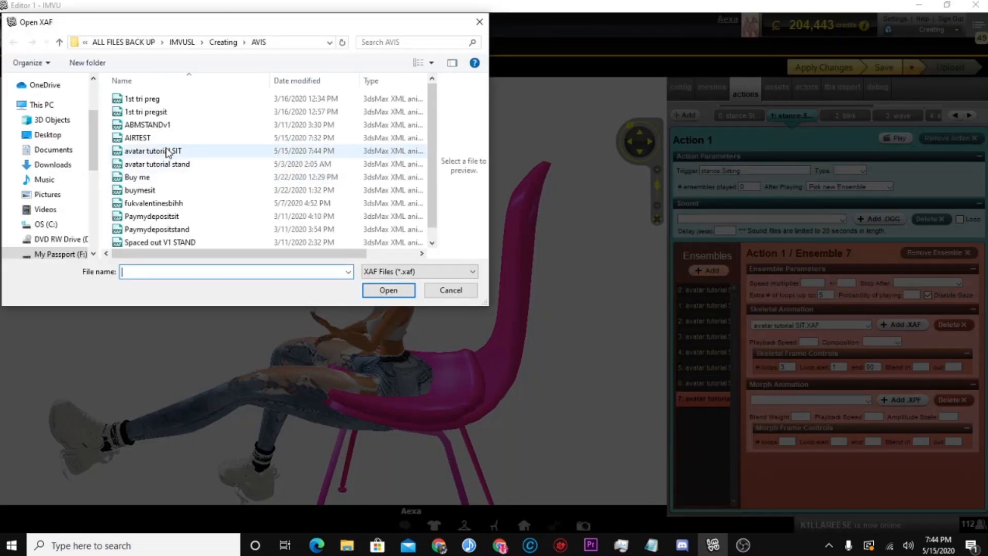
{"action": "double_click", "coordinate": [168, 152]}
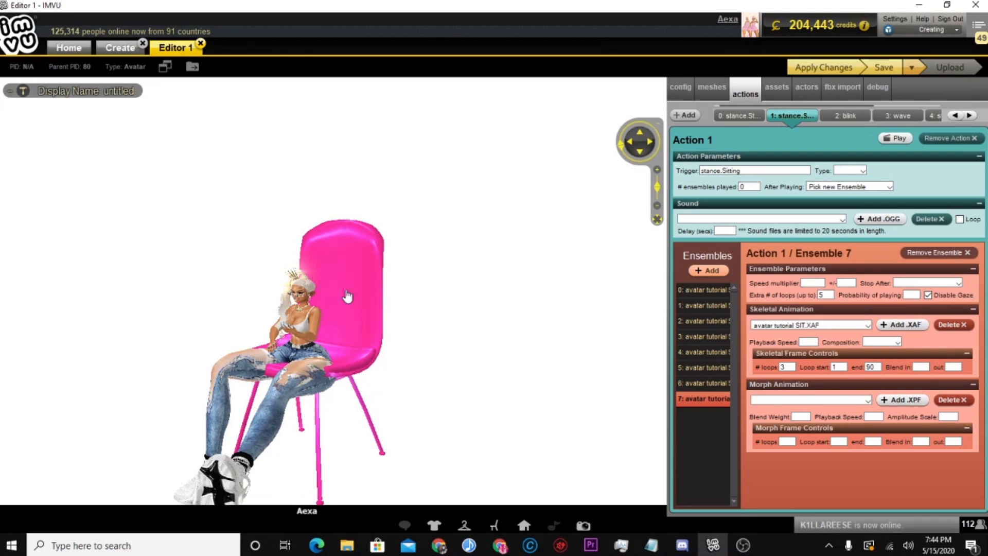
{"action": "left_click_drag", "start_coordinate": [347, 326], "coordinate": [327, 325]}
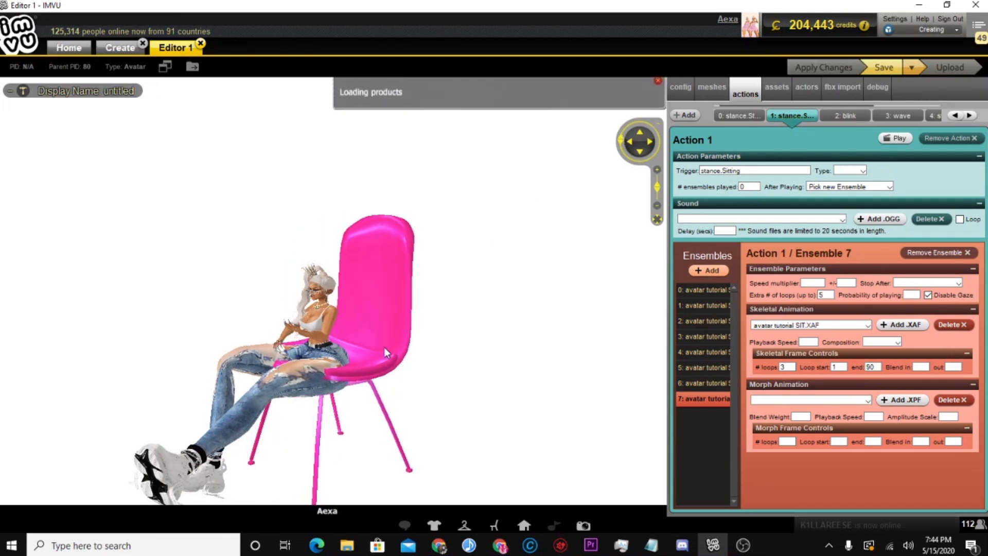
Examine how the seated avatar fits the chair's seat and backrest from the front and side, both close up and at a distance
{"action": "scroll", "coordinate": [384, 347], "scroll_direction": "up", "scroll_amount": 3}
{"action": "left_click_drag", "start_coordinate": [385, 350], "coordinate": [466, 351]}
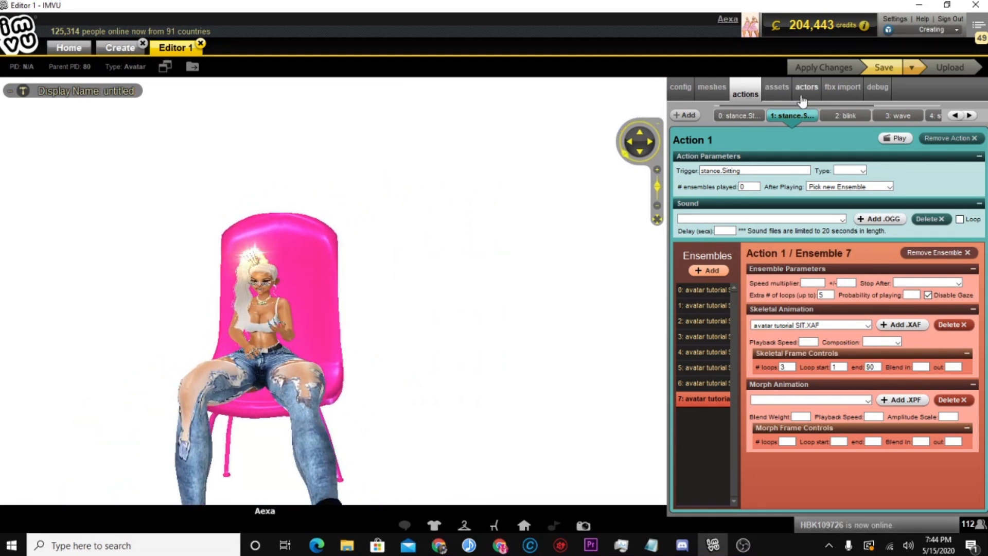
{"action": "left_click_drag", "start_coordinate": [354, 254], "coordinate": [435, 283]}
{"action": "scroll", "coordinate": [276, 282], "scroll_direction": "down", "scroll_amount": 5}
{"action": "scroll", "coordinate": [276, 282], "scroll_direction": "up", "scroll_amount": 5}
{"action": "scroll", "coordinate": [263, 276], "scroll_direction": "up", "scroll_amount": 3}
{"action": "scroll", "coordinate": [435, 283], "scroll_direction": "down", "scroll_amount": 3}
{"action": "scroll", "coordinate": [434, 289], "scroll_direction": "up", "scroll_amount": 6}
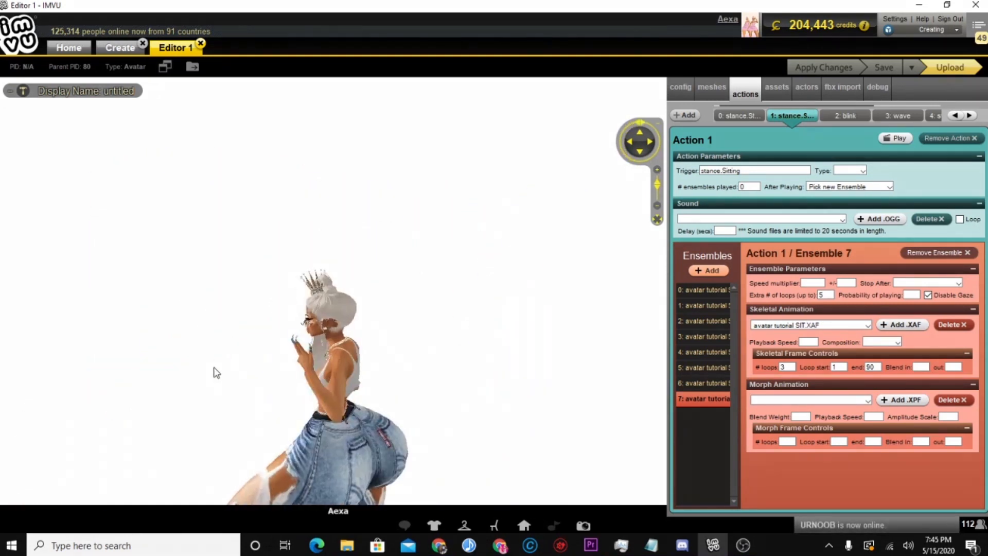
{"action": "left_click_drag", "start_coordinate": [420, 408], "coordinate": [435, 394]}
{"action": "scroll", "coordinate": [432, 321], "scroll_direction": "up", "scroll_amount": 5}
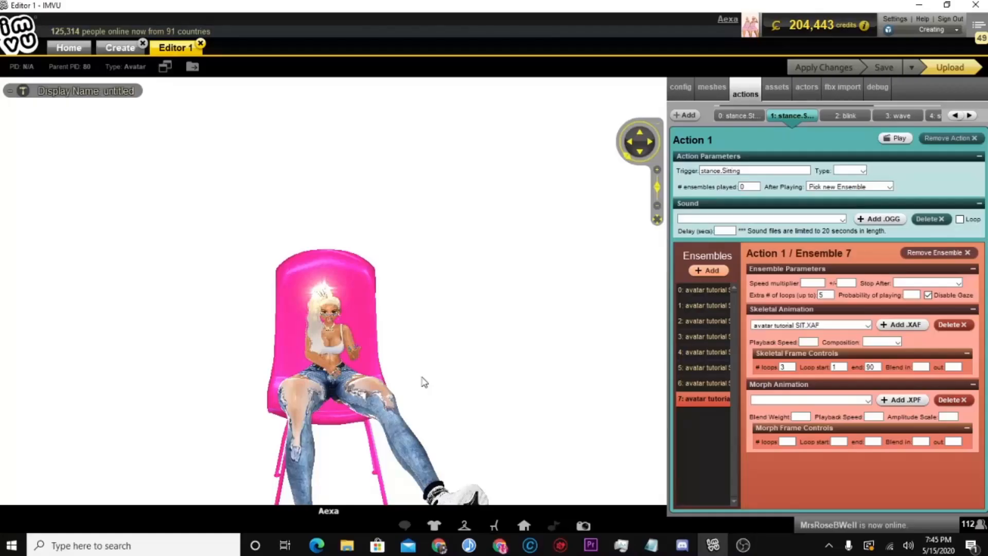
{"action": "left_click_drag", "start_coordinate": [423, 379], "coordinate": [263, 377]}
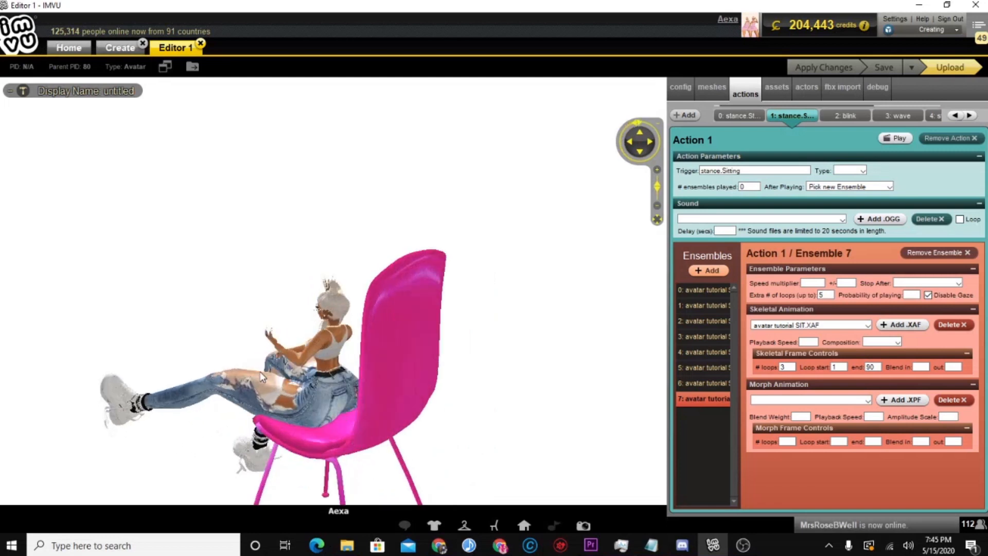
{"action": "scroll", "coordinate": [426, 364], "scroll_direction": "up", "scroll_amount": 5}
{"action": "left_click_drag", "start_coordinate": [425, 364], "coordinate": [324, 373]}
{"action": "scroll", "coordinate": [364, 390], "scroll_direction": "down", "scroll_amount": 5}
{"action": "scroll", "coordinate": [415, 377], "scroll_direction": "up", "scroll_amount": 4}
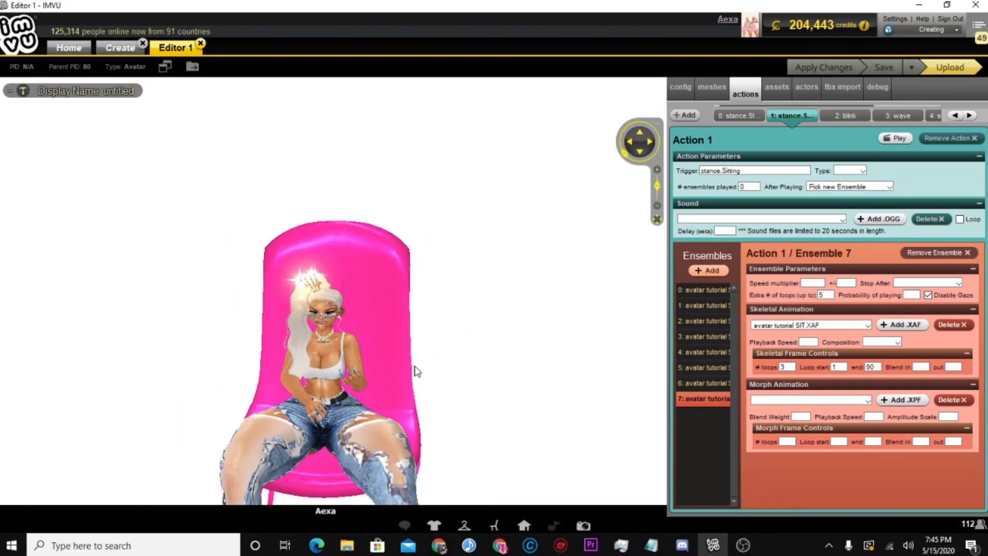
{"action": "scroll", "coordinate": [566, 221], "scroll_direction": "up", "scroll_amount": 3}
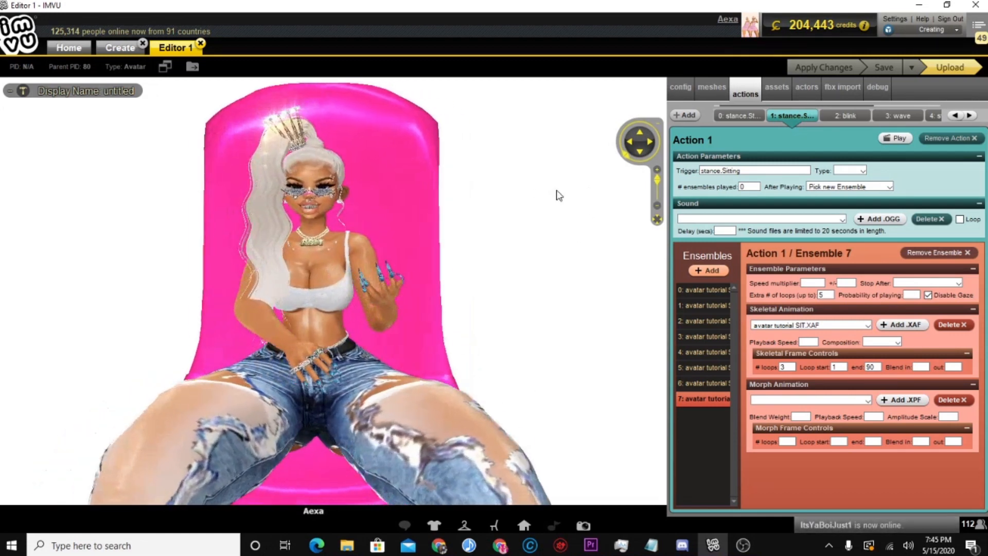
{"action": "mouse_move", "coordinate": [556, 169]}
{"action": "left_mouse_down"}
{"action": "mouse_move", "coordinate": [561, 161]}
{"action": "mouse_move", "coordinate": [549, 161]}
{"action": "left_mouse_up"}
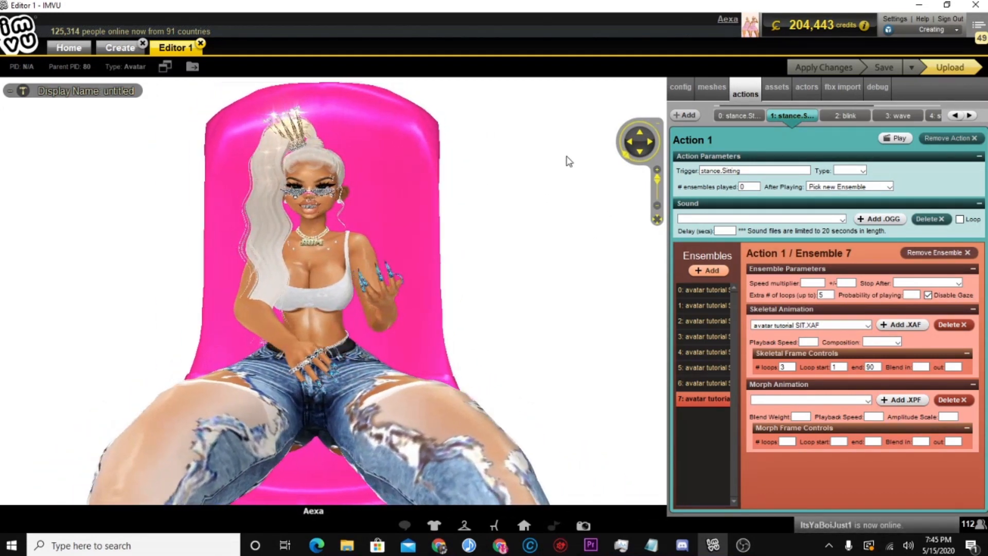
{"action": "left_click_drag", "start_coordinate": [540, 156], "coordinate": [468, 139]}
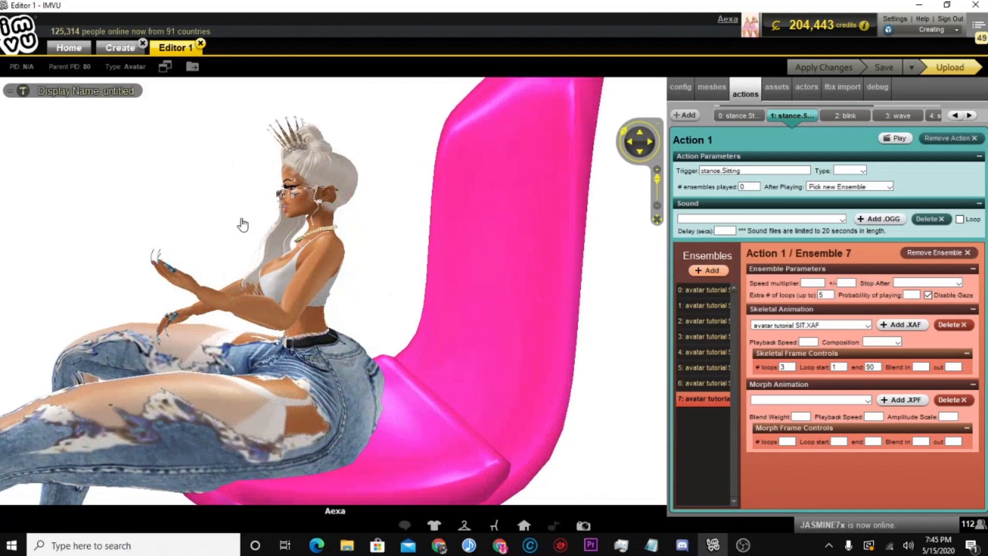
{"action": "left_click_drag", "start_coordinate": [243, 225], "coordinate": [520, 319]}
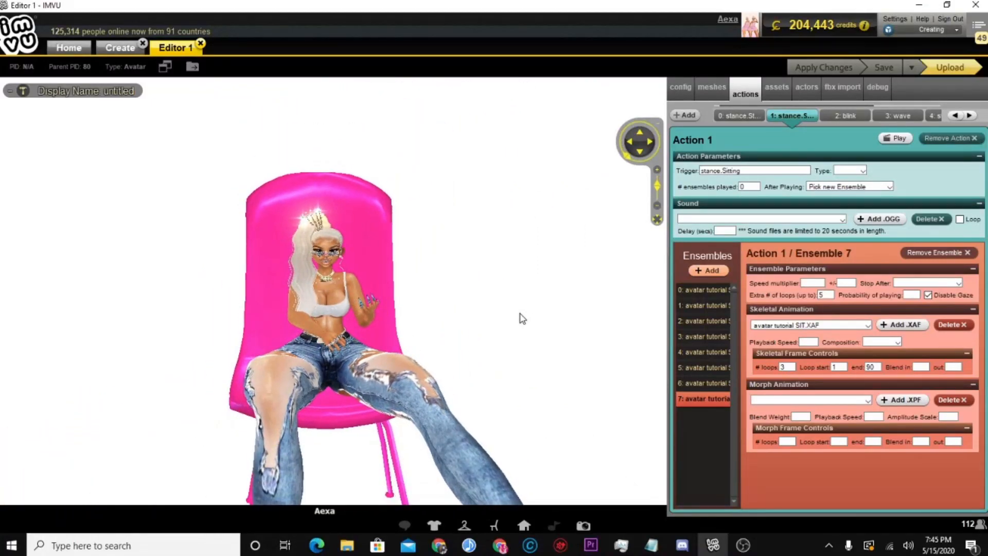
{"action": "scroll", "coordinate": [493, 248], "scroll_direction": "up", "scroll_amount": 3}
{"action": "left_click_drag", "start_coordinate": [495, 245], "coordinate": [401, 311]}
{"action": "left_click", "coordinate": [402, 312]}
{"action": "left_click_drag", "start_coordinate": [471, 316], "coordinate": [533, 385]}
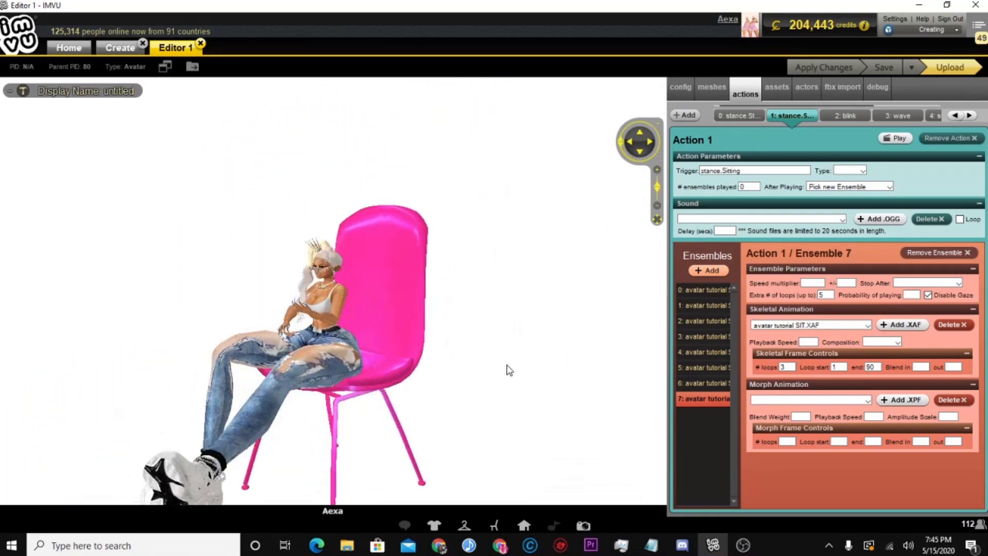
{"action": "left_click_drag", "start_coordinate": [442, 355], "coordinate": [372, 363]}
{"action": "left_click_drag", "start_coordinate": [451, 355], "coordinate": [437, 391]}
{"action": "scroll", "coordinate": [437, 392], "scroll_direction": "down", "scroll_amount": 4}
{"action": "scroll", "coordinate": [413, 346], "scroll_direction": "up", "scroll_amount": 5}
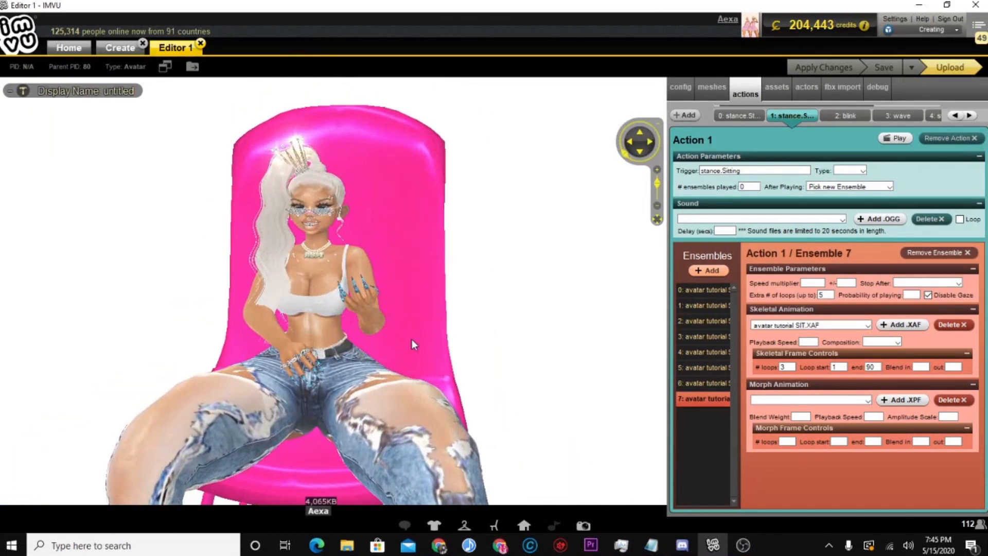
{"action": "scroll", "coordinate": [409, 324], "scroll_direction": "down", "scroll_amount": 2}
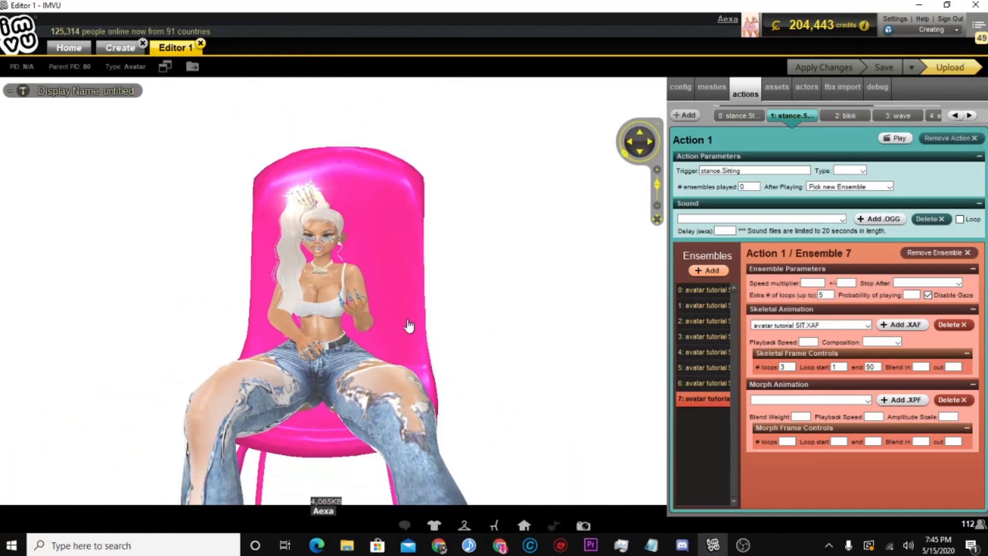
{"action": "scroll", "coordinate": [445, 337], "scroll_direction": "down", "scroll_amount": 4}
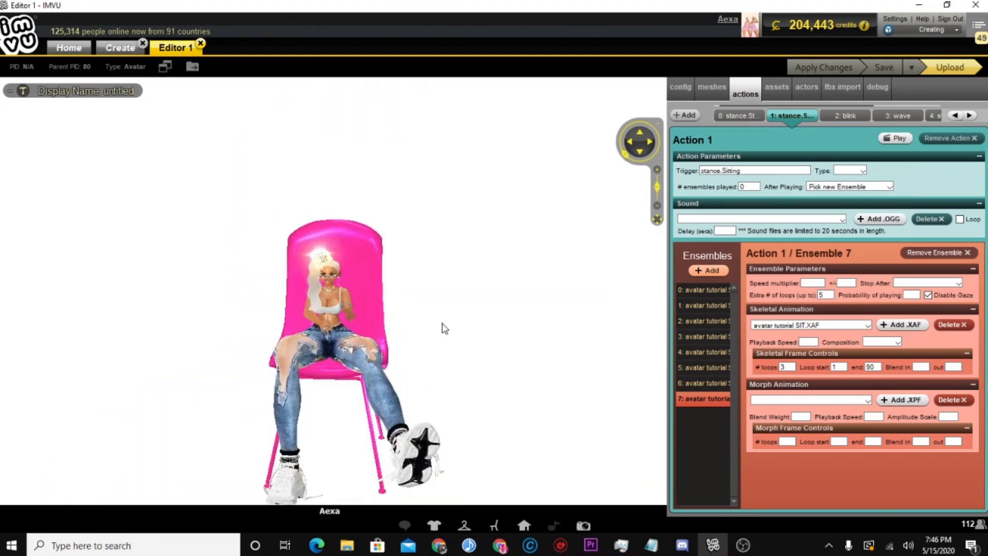
{"action": "scroll", "coordinate": [439, 350], "scroll_direction": "down", "scroll_amount": 3}
{"action": "scroll", "coordinate": [463, 331], "scroll_direction": "up", "scroll_amount": 5}
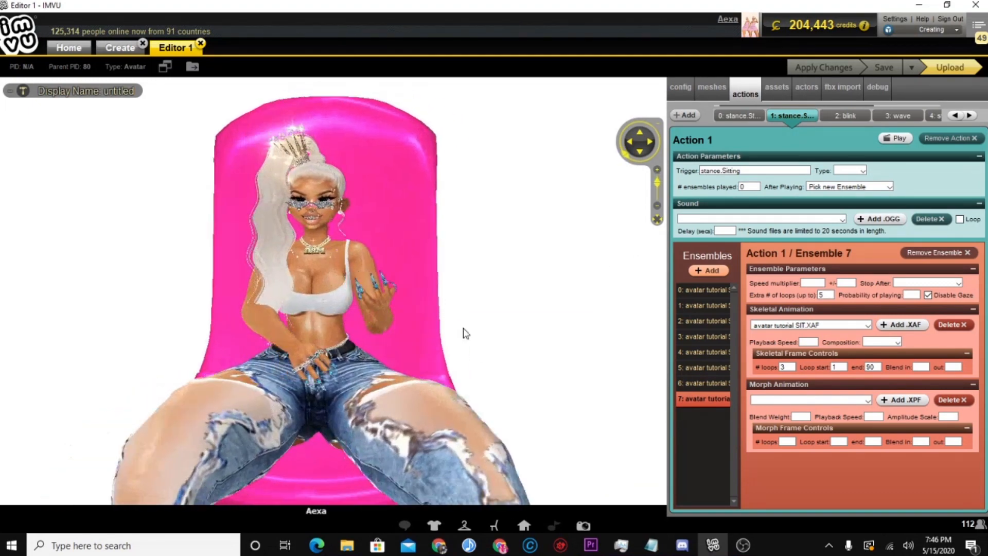
{"action": "scroll", "coordinate": [443, 346], "scroll_direction": "down", "scroll_amount": 5}
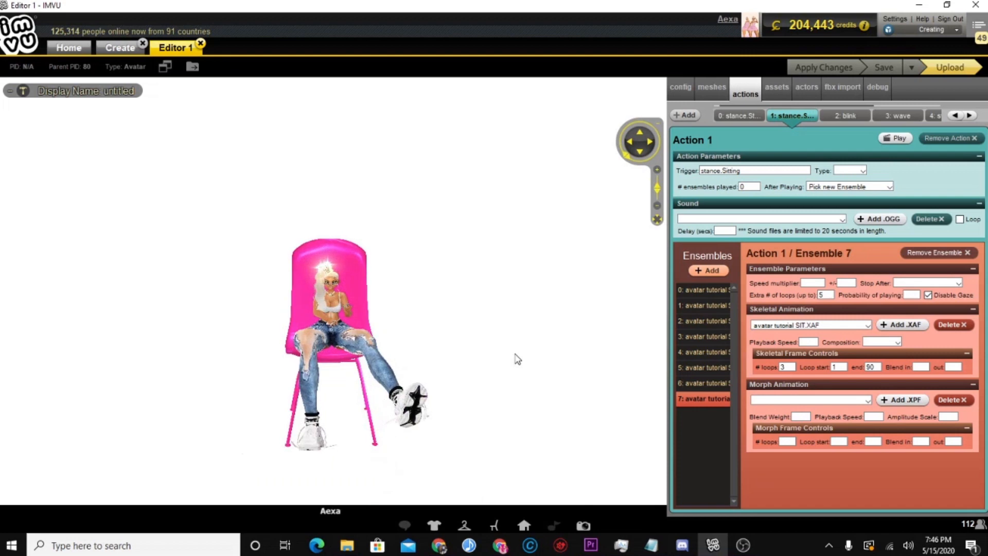
{"action": "scroll", "coordinate": [525, 353], "scroll_direction": "up", "scroll_amount": 3}
{"action": "mouse_move", "coordinate": [536, 345]}
{"action": "left_mouse_down"}
{"action": "mouse_move", "coordinate": [546, 344]}
{"action": "mouse_move", "coordinate": [526, 331]}
{"action": "mouse_move", "coordinate": [422, 335]}
{"action": "mouse_move", "coordinate": [498, 342]}
{"action": "mouse_move", "coordinate": [489, 339]}
{"action": "mouse_move", "coordinate": [535, 326]}
{"action": "mouse_move", "coordinate": [478, 336]}
{"action": "mouse_move", "coordinate": [521, 327]}
{"action": "mouse_move", "coordinate": [522, 313]}
{"action": "mouse_move", "coordinate": [526, 349]}
{"action": "left_mouse_up"}
{"action": "scroll", "coordinate": [515, 358], "scroll_direction": "down", "scroll_amount": 4}
{"action": "scroll", "coordinate": [534, 331], "scroll_direction": "up", "scroll_amount": 4}
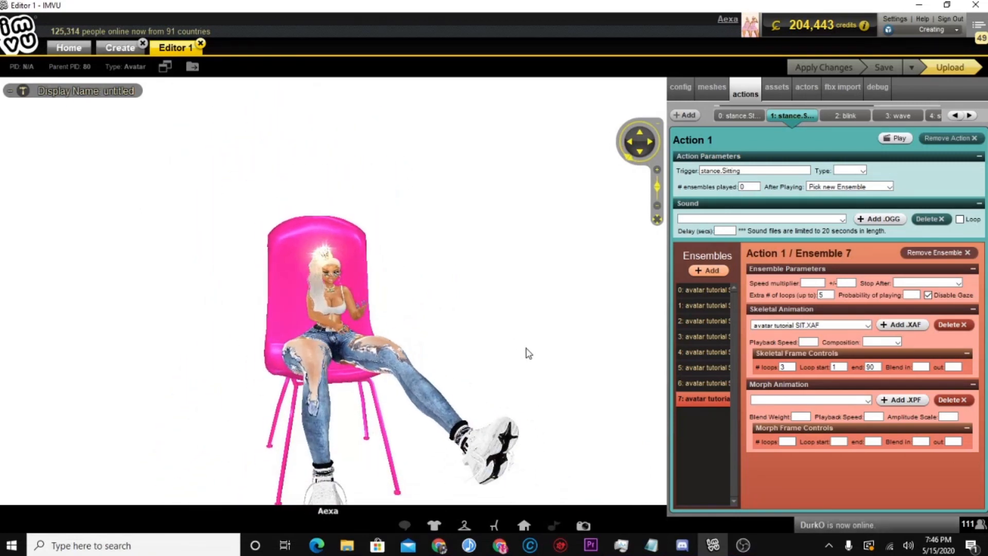
{"action": "left_click_drag", "start_coordinate": [467, 351], "coordinate": [408, 369]}
{"action": "scroll", "coordinate": [526, 336], "scroll_direction": "up", "scroll_amount": 4}
{"action": "scroll", "coordinate": [525, 340], "scroll_direction": "down", "scroll_amount": 2}
{"action": "scroll", "coordinate": [551, 347], "scroll_direction": "down", "scroll_amount": 2}
{"action": "scroll", "coordinate": [520, 354], "scroll_direction": "up", "scroll_amount": 3}
{"action": "scroll", "coordinate": [361, 335], "scroll_direction": "up", "scroll_amount": 2}
{"action": "scroll", "coordinate": [497, 348], "scroll_direction": "down", "scroll_amount": 2}
{"action": "scroll", "coordinate": [515, 365], "scroll_direction": "down", "scroll_amount": 4}
{"action": "scroll", "coordinate": [469, 349], "scroll_direction": "up", "scroll_amount": 4}
{"action": "left_click_drag", "start_coordinate": [468, 349], "coordinate": [459, 328]}
{"action": "scroll", "coordinate": [459, 328], "scroll_direction": "up", "scroll_amount": 1}
{"action": "scroll", "coordinate": [499, 331], "scroll_direction": "down", "scroll_amount": 6}
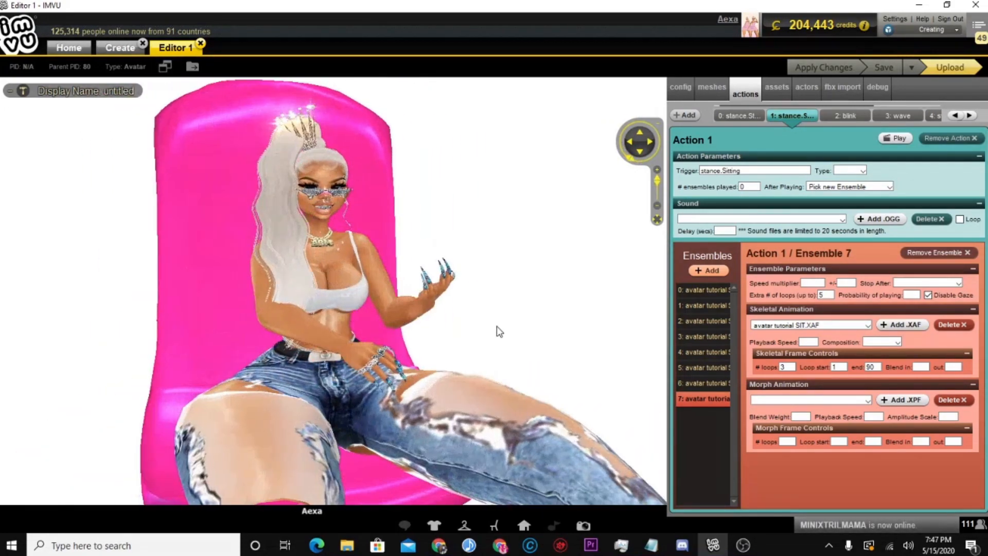
{"action": "left_click_drag", "start_coordinate": [480, 364], "coordinate": [423, 402]}
{"action": "scroll", "coordinate": [481, 368], "scroll_direction": "down", "scroll_amount": 3}
{"action": "scroll", "coordinate": [480, 369], "scroll_direction": "up", "scroll_amount": 6}
{"action": "scroll", "coordinate": [492, 384], "scroll_direction": "down", "scroll_amount": 5}
{"action": "scroll", "coordinate": [427, 407], "scroll_direction": "up", "scroll_amount": 5}
{"action": "scroll", "coordinate": [426, 402], "scroll_direction": "down", "scroll_amount": 5}
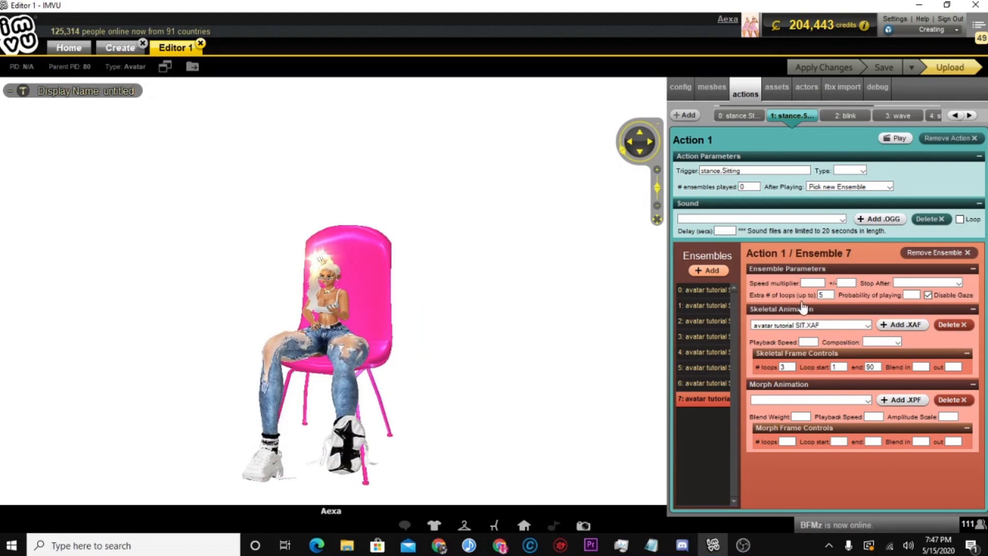
{"action": "scroll", "coordinate": [466, 398], "scroll_direction": "up", "scroll_amount": 3}
{"action": "left_click_drag", "start_coordinate": [466, 398], "coordinate": [489, 427]}
{"action": "scroll", "coordinate": [477, 398], "scroll_direction": "down", "scroll_amount": 2}
{"action": "scroll", "coordinate": [484, 401], "scroll_direction": "up", "scroll_amount": 3}
{"action": "scroll", "coordinate": [465, 386], "scroll_direction": "down", "scroll_amount": 1}
{"action": "scroll", "coordinate": [489, 427], "scroll_direction": "down", "scroll_amount": 1}
{"action": "left_click_drag", "start_coordinate": [436, 395], "coordinate": [435, 427]}
{"action": "scroll", "coordinate": [483, 386], "scroll_direction": "up", "scroll_amount": 3}
{"action": "scroll", "coordinate": [436, 427], "scroll_direction": "down", "scroll_amount": 5}
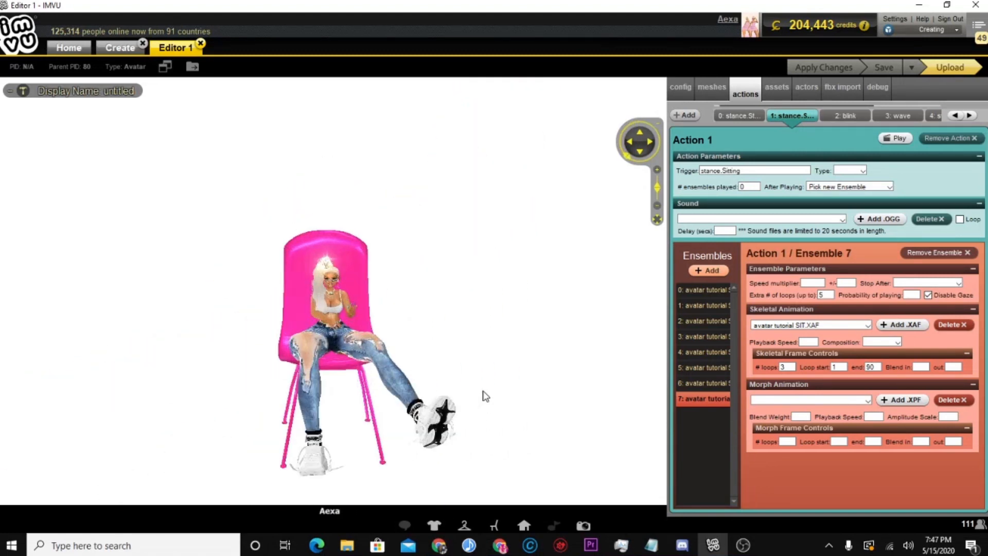
{"action": "scroll", "coordinate": [483, 395], "scroll_direction": "up", "scroll_amount": 4}
{"action": "left_click_drag", "start_coordinate": [470, 358], "coordinate": [442, 357]}
{"action": "scroll", "coordinate": [536, 362], "scroll_direction": "down", "scroll_amount": 3}
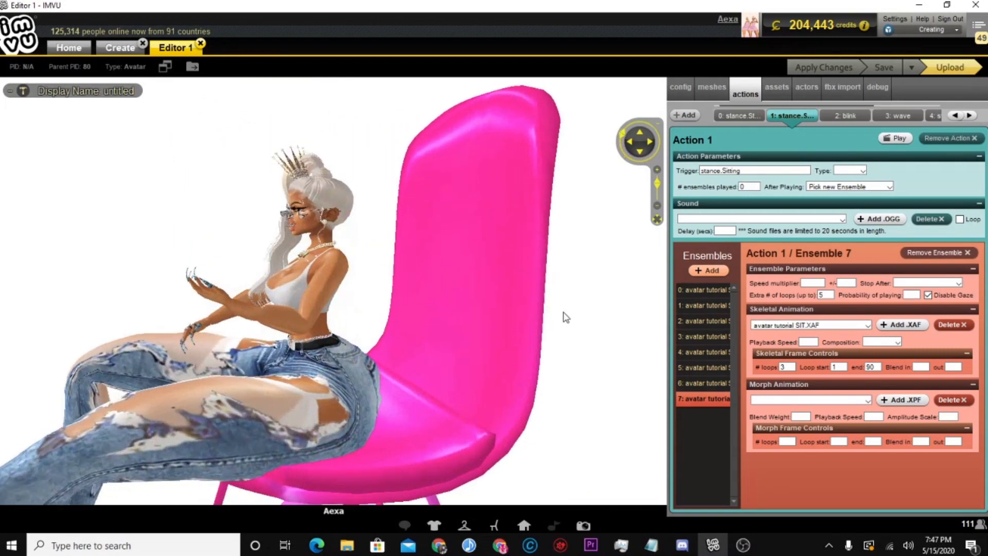
{"action": "left_click_drag", "start_coordinate": [555, 321], "coordinate": [155, 309]}
{"action": "scroll", "coordinate": [180, 320], "scroll_direction": "down", "scroll_amount": 5}
{"action": "scroll", "coordinate": [469, 297], "scroll_direction": "up", "scroll_amount": 5}
{"action": "scroll", "coordinate": [470, 294], "scroll_direction": "down", "scroll_amount": 4}
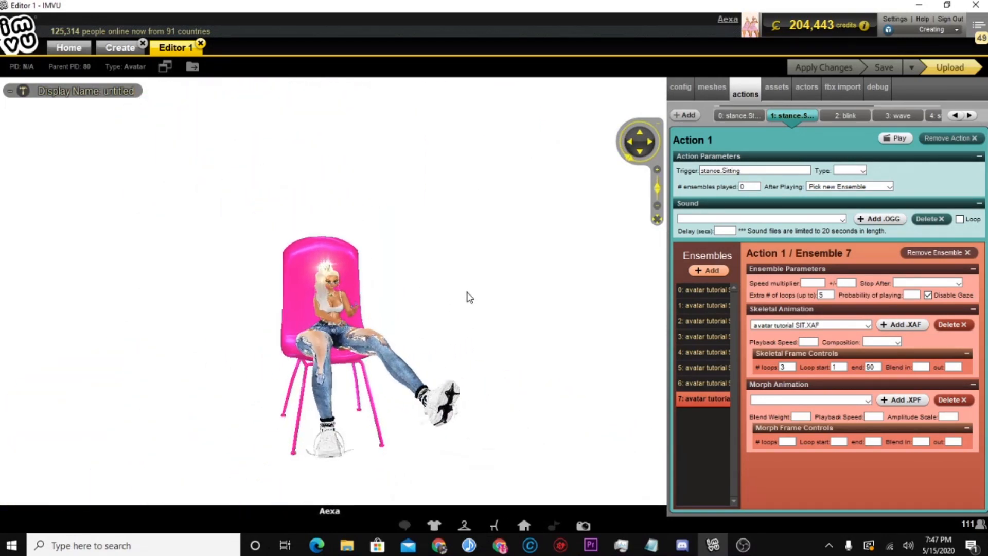
{"action": "left_click_drag", "start_coordinate": [467, 360], "coordinate": [421, 396]}
{"action": "scroll", "coordinate": [499, 369], "scroll_direction": "up", "scroll_amount": 2}
{"action": "scroll", "coordinate": [478, 378], "scroll_direction": "down", "scroll_amount": 2}
{"action": "scroll", "coordinate": [421, 396], "scroll_direction": "down", "scroll_amount": 3}
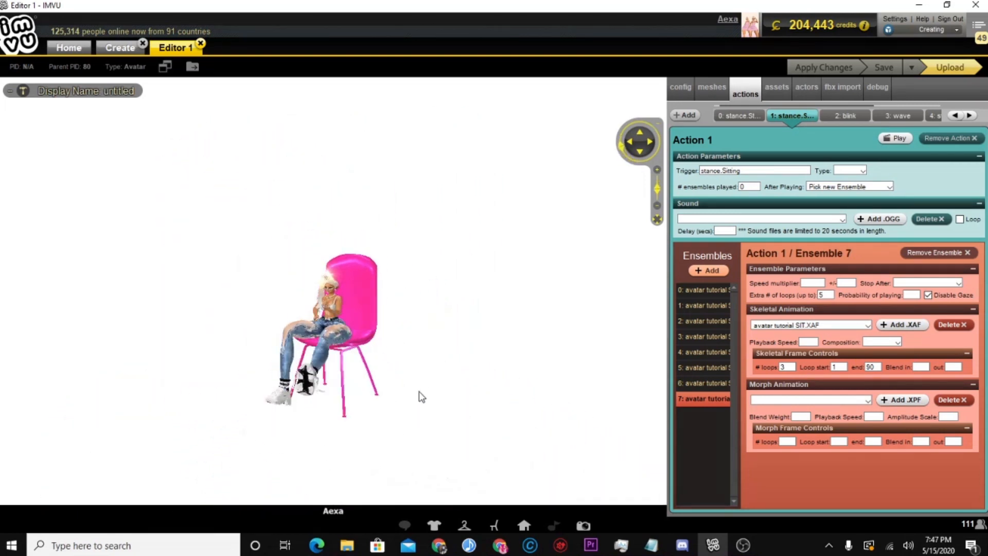
{"action": "scroll", "coordinate": [484, 365], "scroll_direction": "up", "scroll_amount": 3}
{"action": "left_click_drag", "start_coordinate": [484, 366], "coordinate": [495, 338]}
{"action": "scroll", "coordinate": [483, 339], "scroll_direction": "down", "scroll_amount": 1}
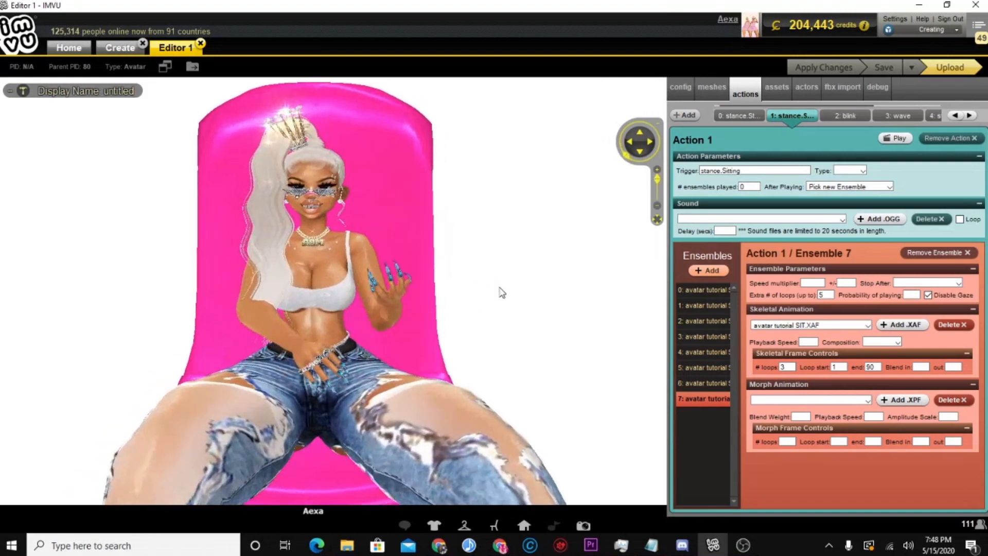
{"action": "left_click_drag", "start_coordinate": [502, 293], "coordinate": [483, 335]}
{"action": "scroll", "coordinate": [447, 347], "scroll_direction": "down", "scroll_amount": 3}
{"action": "scroll", "coordinate": [528, 352], "scroll_direction": "up", "scroll_amount": 3}
{"action": "scroll", "coordinate": [494, 331], "scroll_direction": "down", "scroll_amount": 3}
{"action": "scroll", "coordinate": [543, 348], "scroll_direction": "up", "scroll_amount": 2}
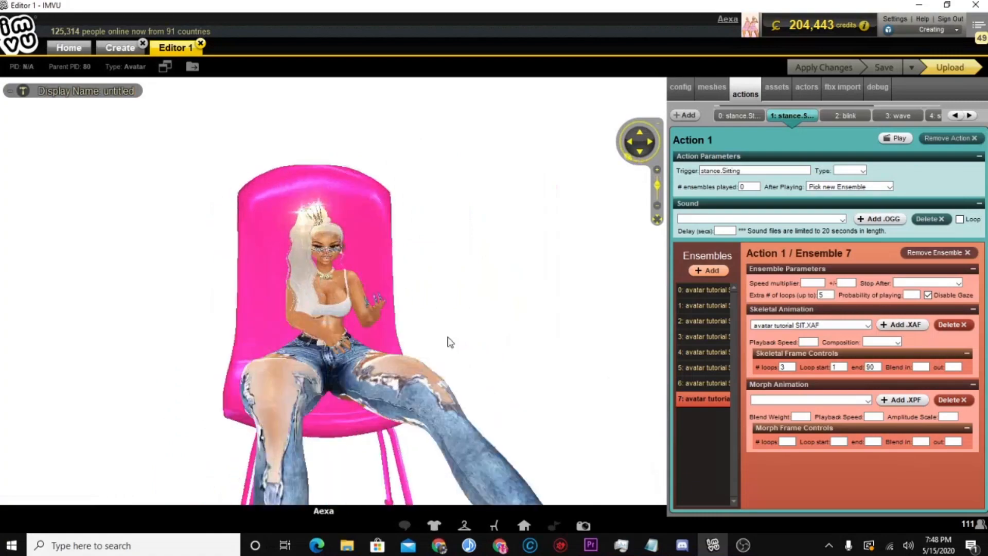
{"action": "scroll", "coordinate": [484, 335], "scroll_direction": "up", "scroll_amount": 2}
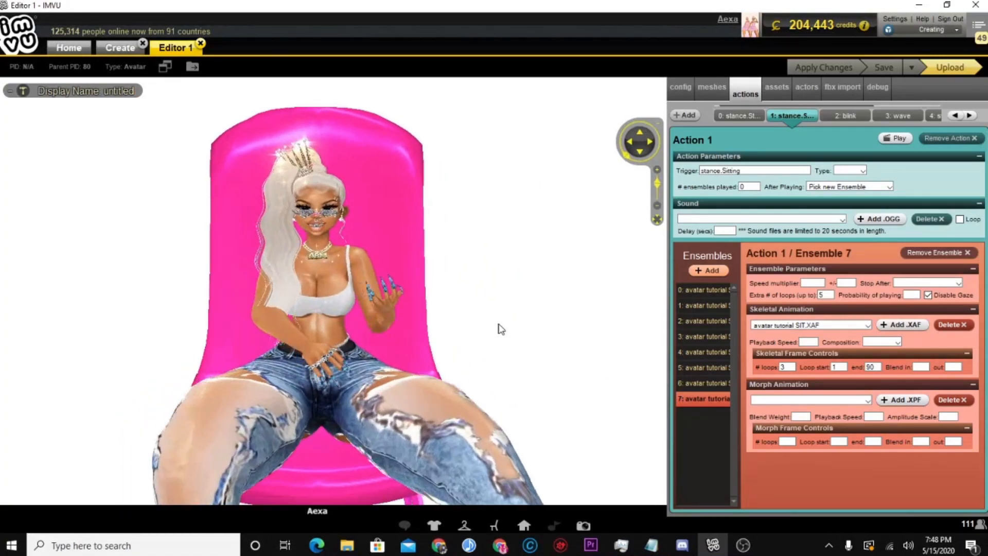
{"action": "left_click_drag", "start_coordinate": [457, 324], "coordinate": [384, 305]}
{"action": "left_click_drag", "start_coordinate": [458, 311], "coordinate": [503, 328]}
{"action": "scroll", "coordinate": [503, 328], "scroll_direction": "down", "scroll_amount": 3}
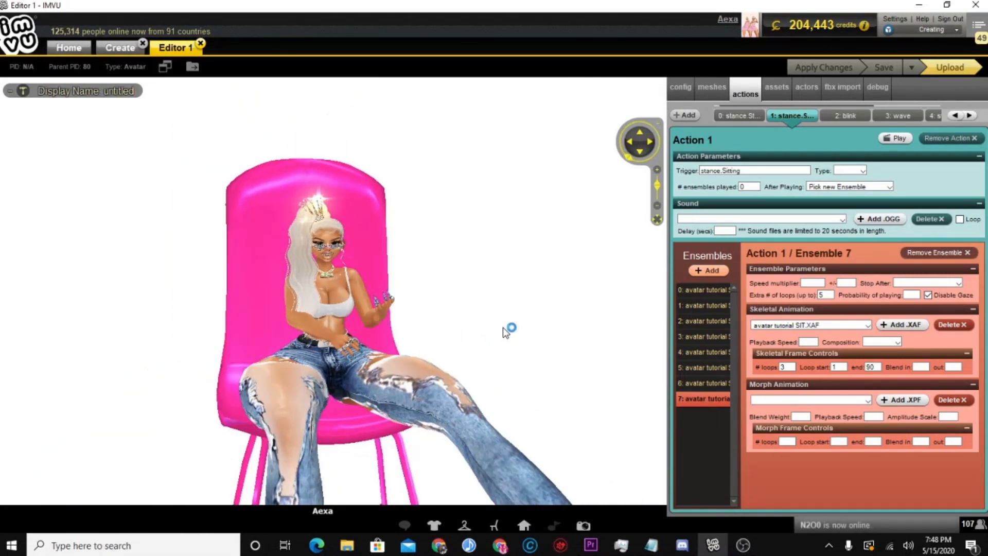
{"action": "mouse_move", "coordinate": [446, 315]}
{"action": "left_mouse_down"}
{"action": "mouse_move", "coordinate": [507, 325]}
{"action": "mouse_move", "coordinate": [445, 317]}
{"action": "left_mouse_up"}
{"action": "scroll", "coordinate": [446, 317], "scroll_direction": "up", "scroll_amount": 1}
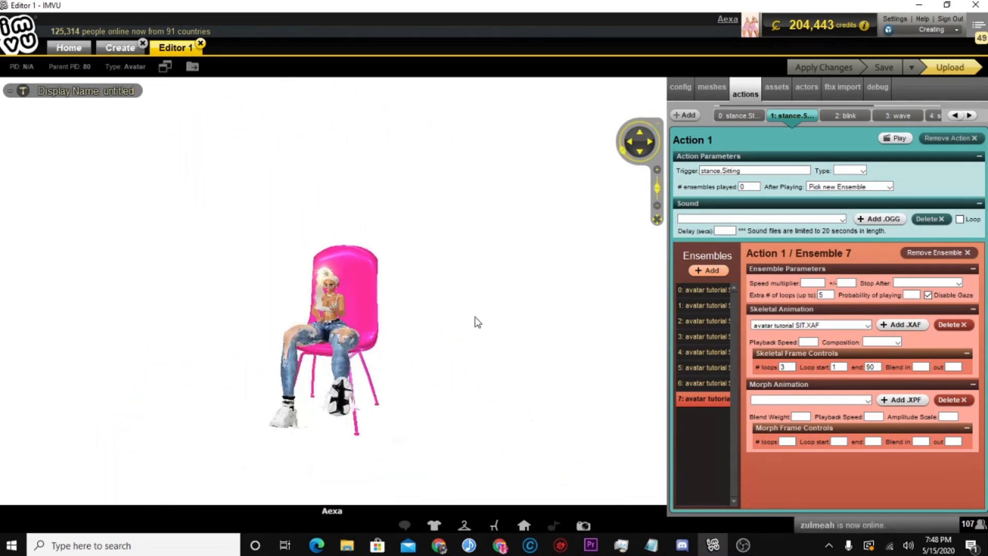
{"action": "mouse_move", "coordinate": [504, 291]}
{"action": "left_mouse_down"}
{"action": "mouse_move", "coordinate": [552, 289]}
{"action": "mouse_move", "coordinate": [483, 283]}
{"action": "mouse_move", "coordinate": [580, 307]}
{"action": "mouse_move", "coordinate": [498, 304]}
{"action": "left_mouse_up"}
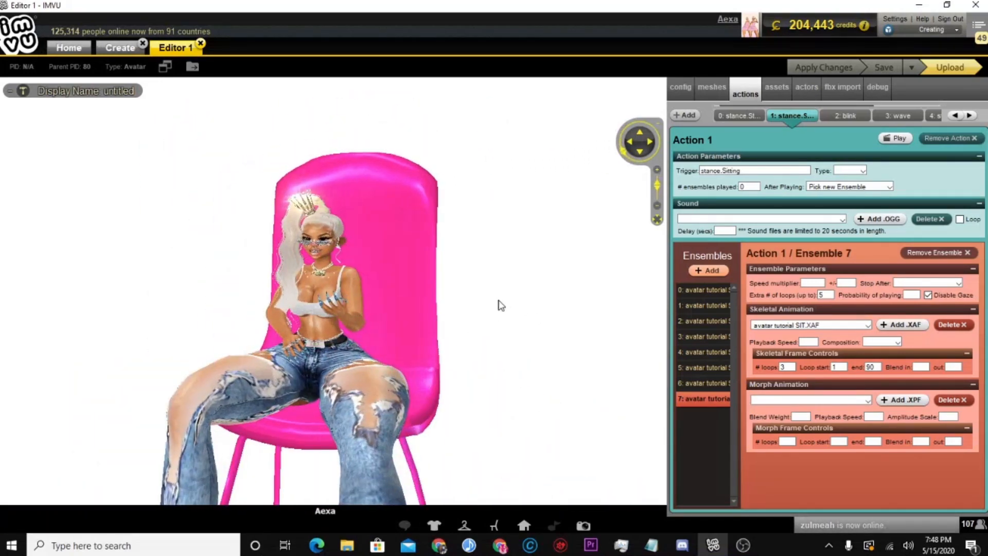
{"action": "left_click_drag", "start_coordinate": [609, 295], "coordinate": [520, 294]}
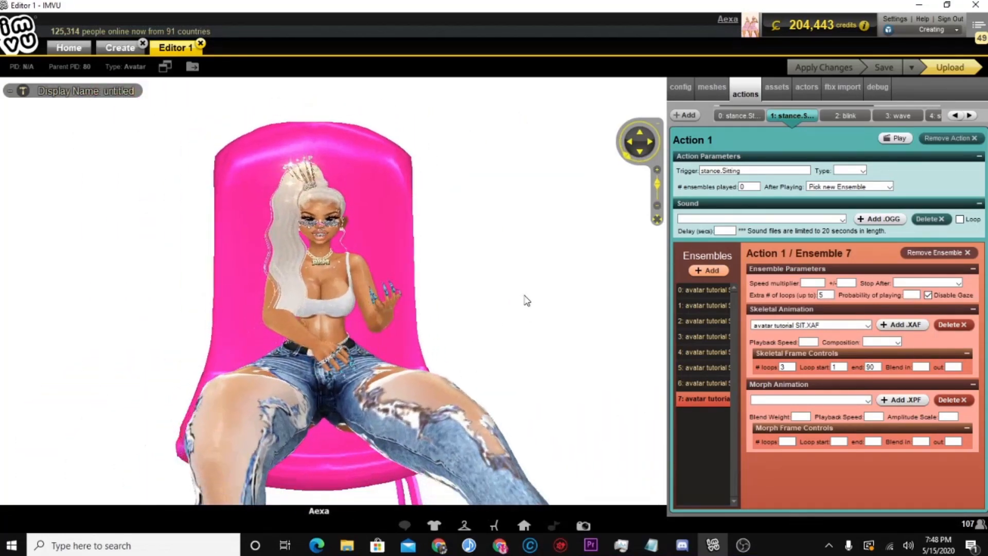
{"action": "left_click_drag", "start_coordinate": [511, 279], "coordinate": [507, 340]}
{"action": "scroll", "coordinate": [507, 340], "scroll_direction": "down", "scroll_amount": 5}
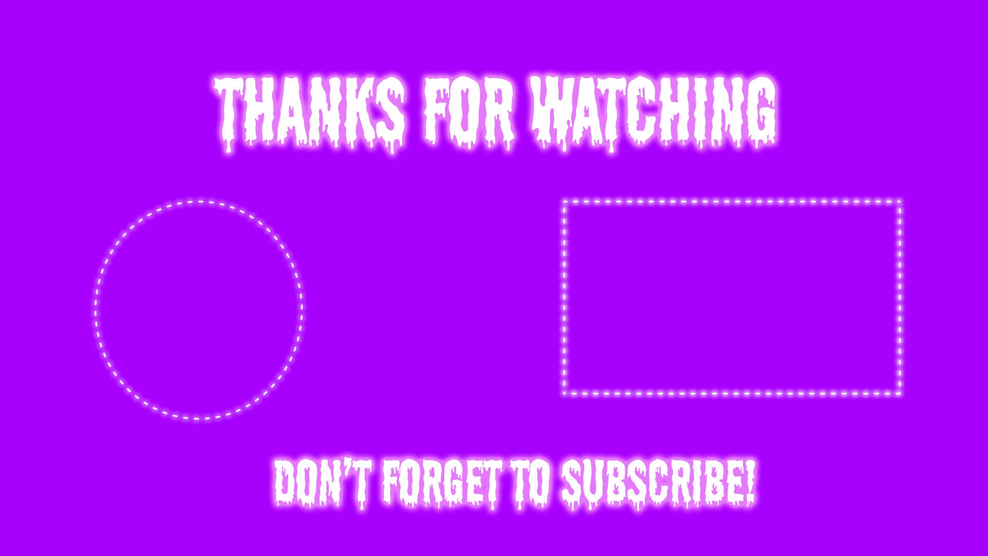